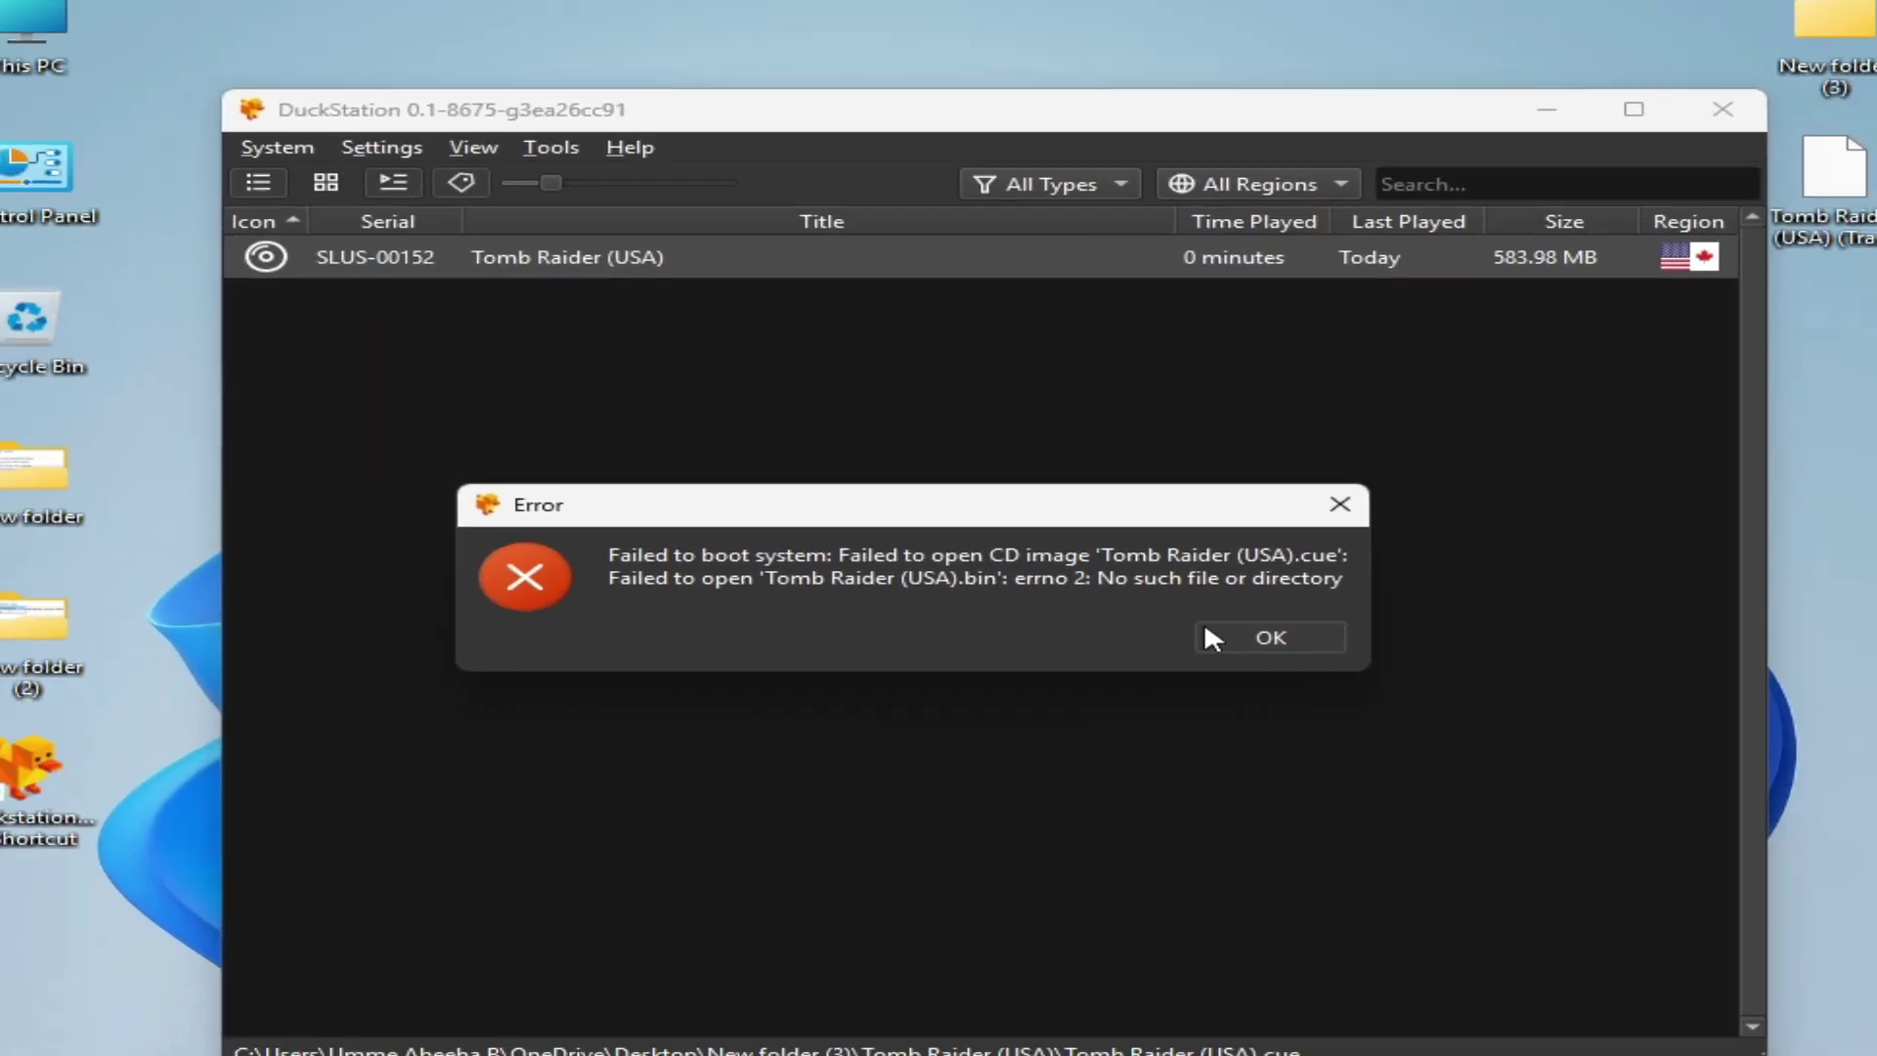
Step: Retry Tomb Raider (USA) with Load State, dismiss the missing-bin error, and close DuckStation
click(1207, 636)
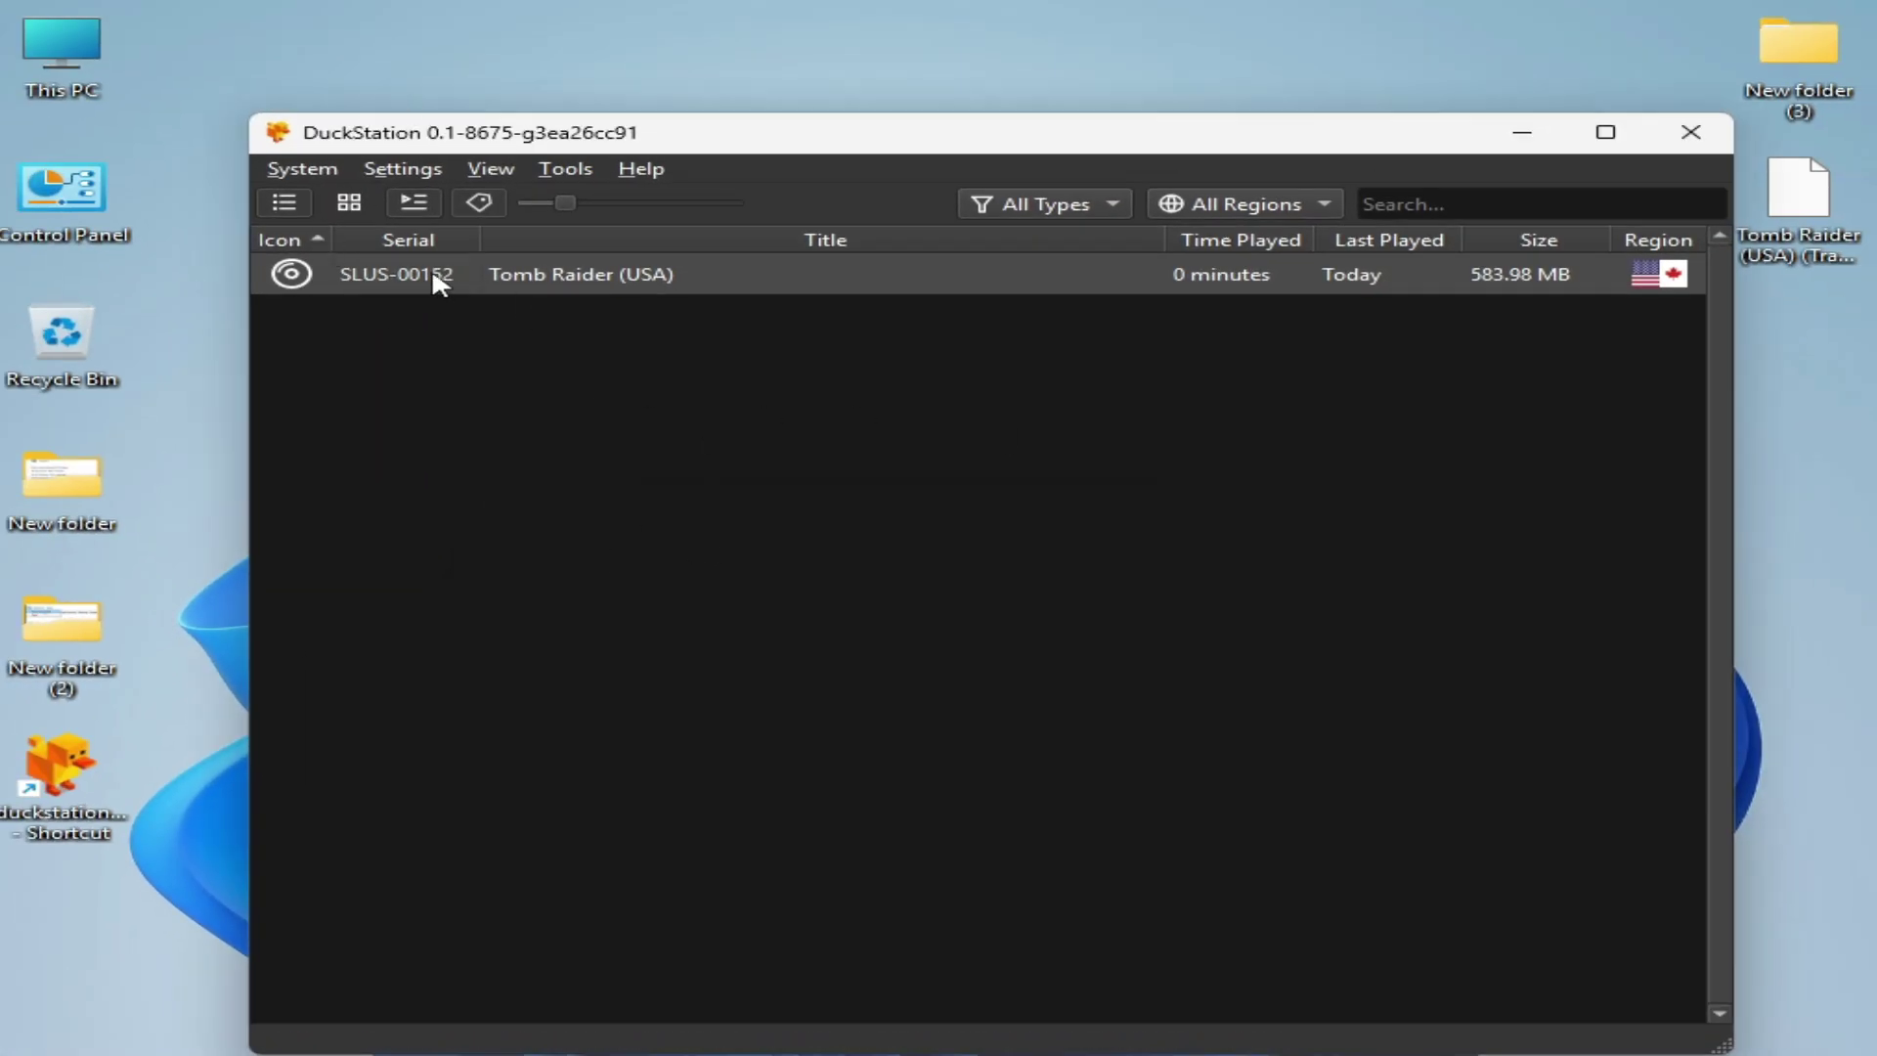
double_click(357, 272)
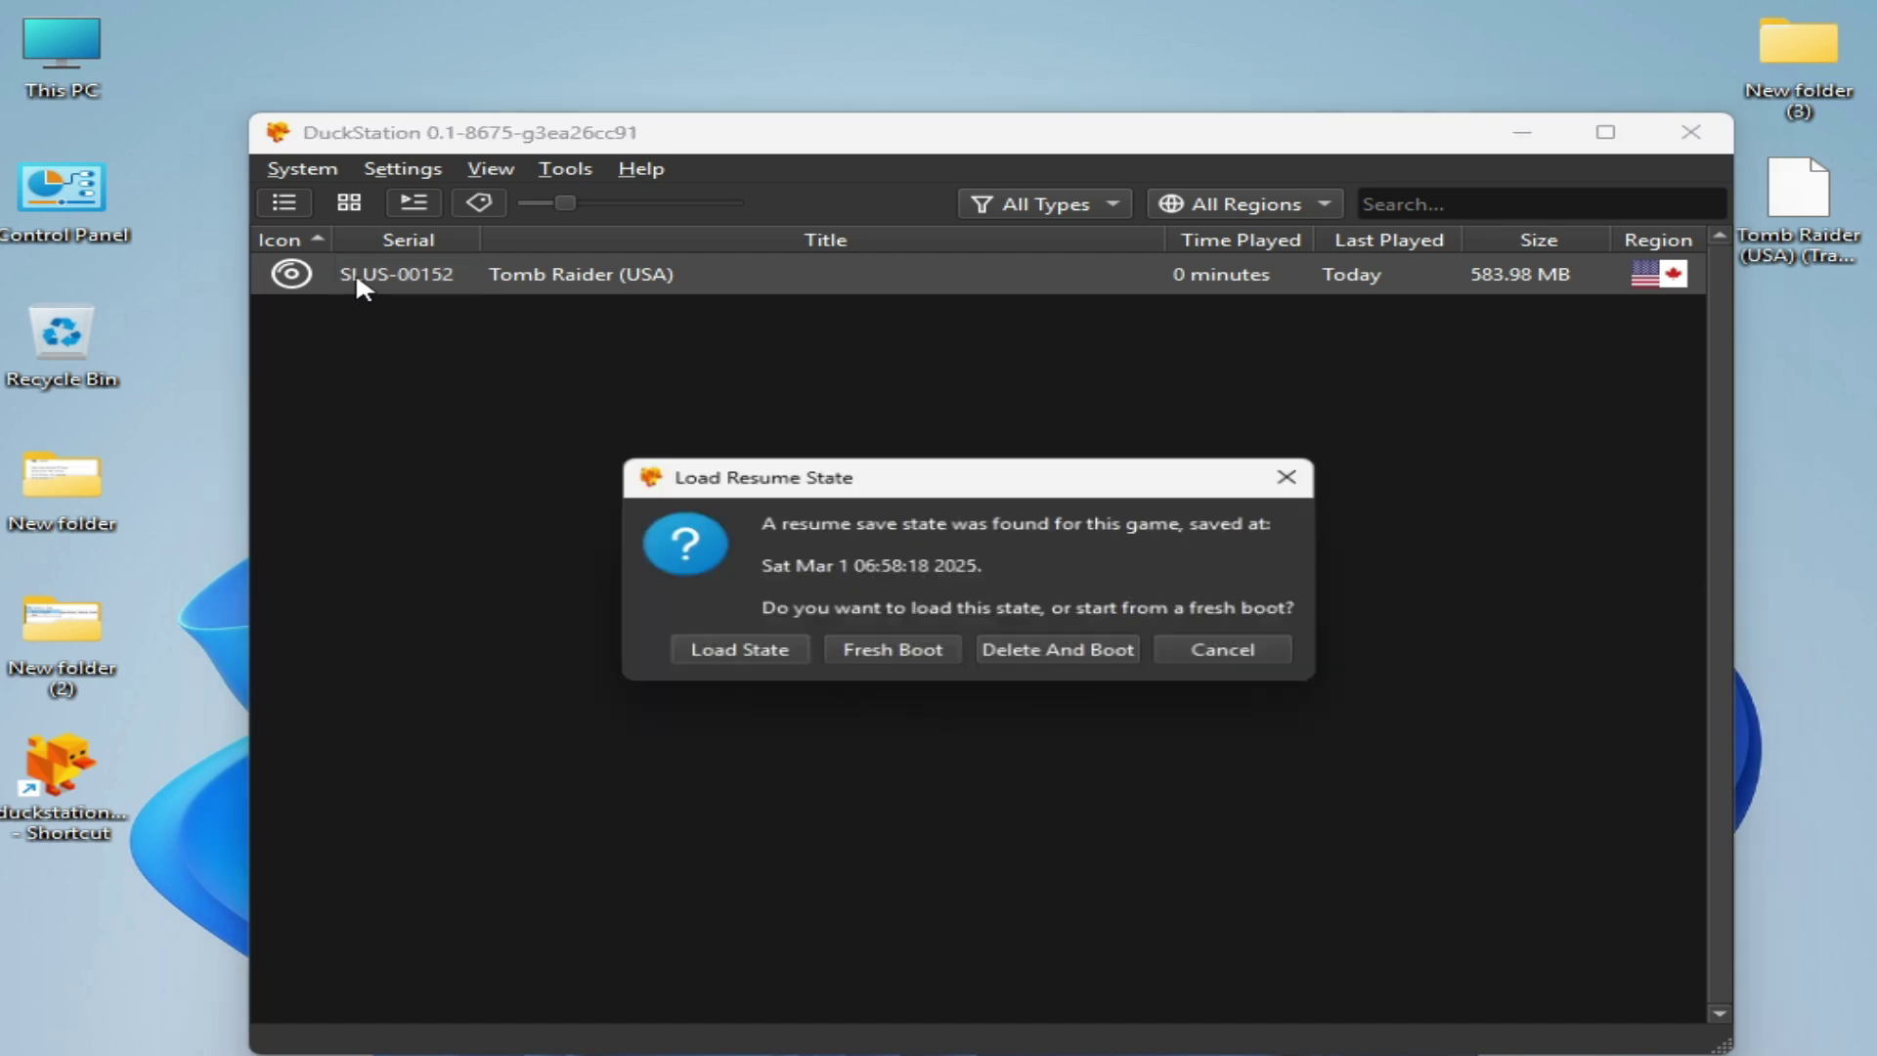
click(745, 661)
drag(1018, 498, 1009, 445)
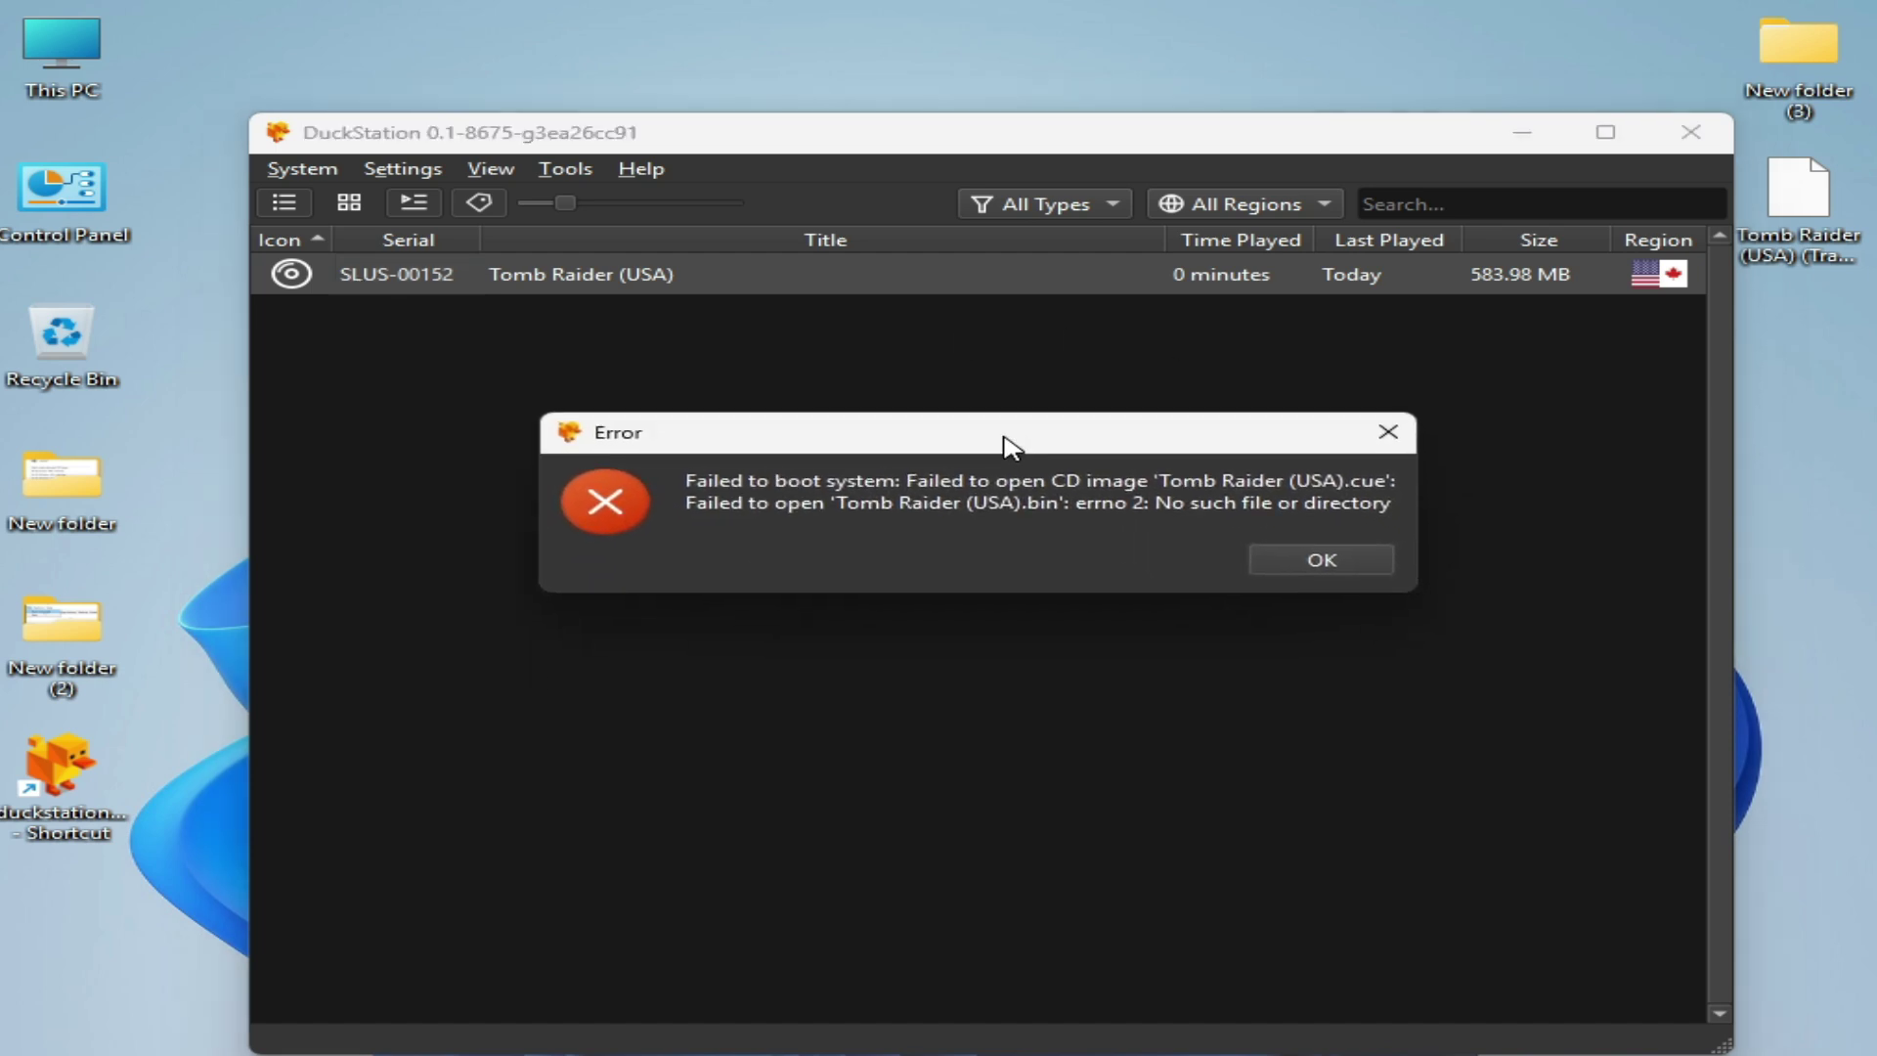
click(1298, 563)
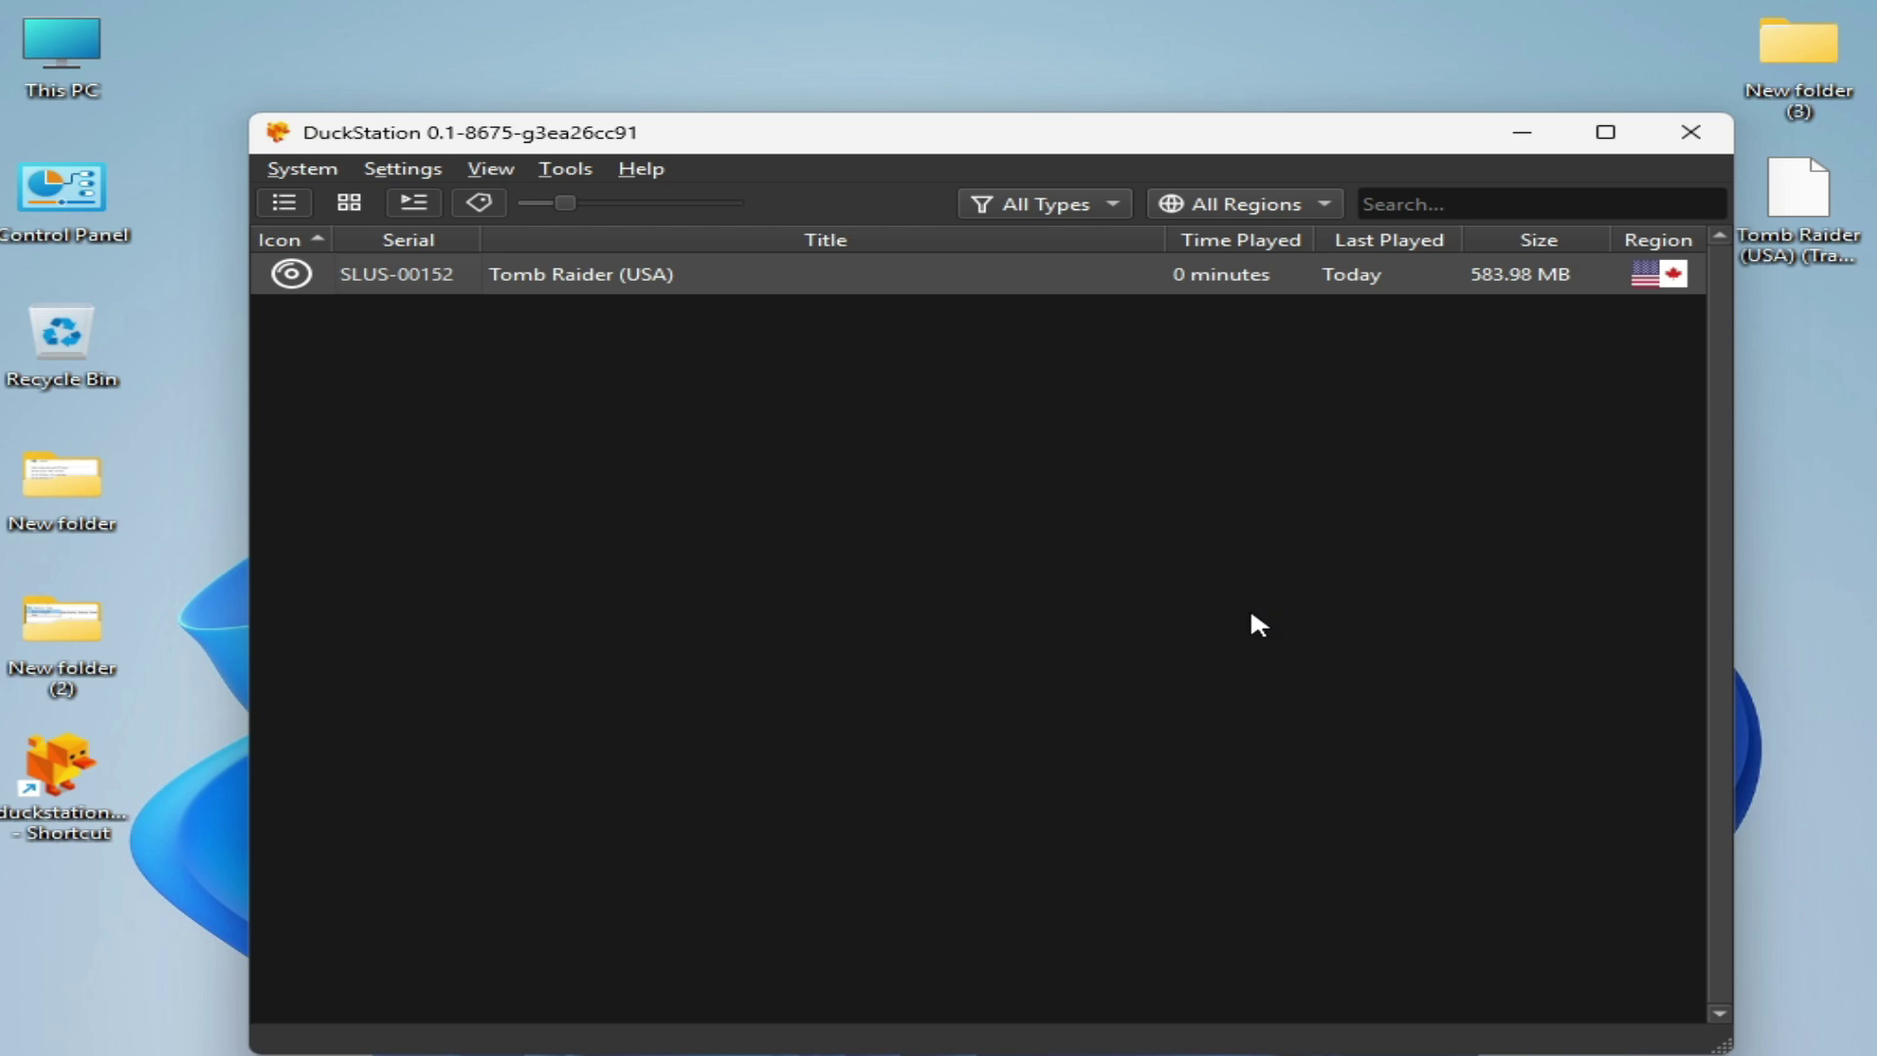
click(1690, 132)
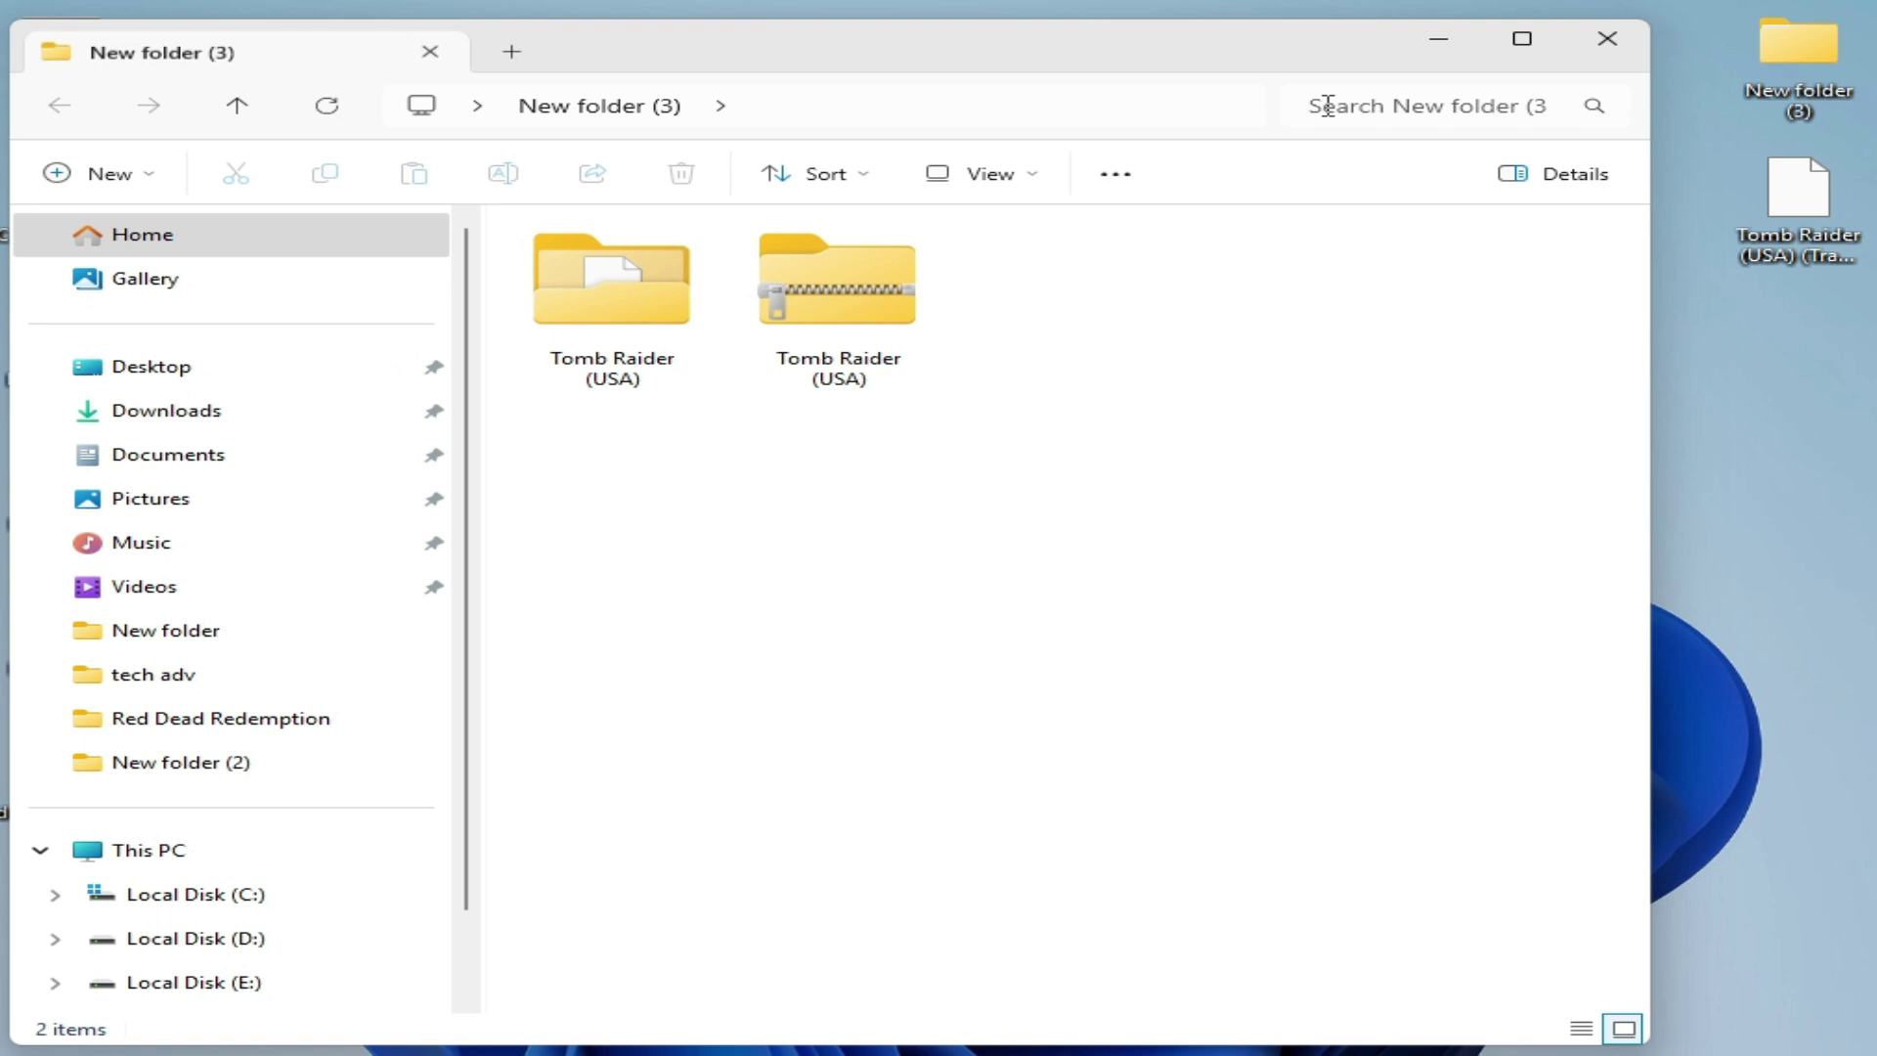
Step: Check the Tomb Raider (USA) zip's properties, a 402 MB zipped folder, then cancel
drag(1278, 67, 1540, 364)
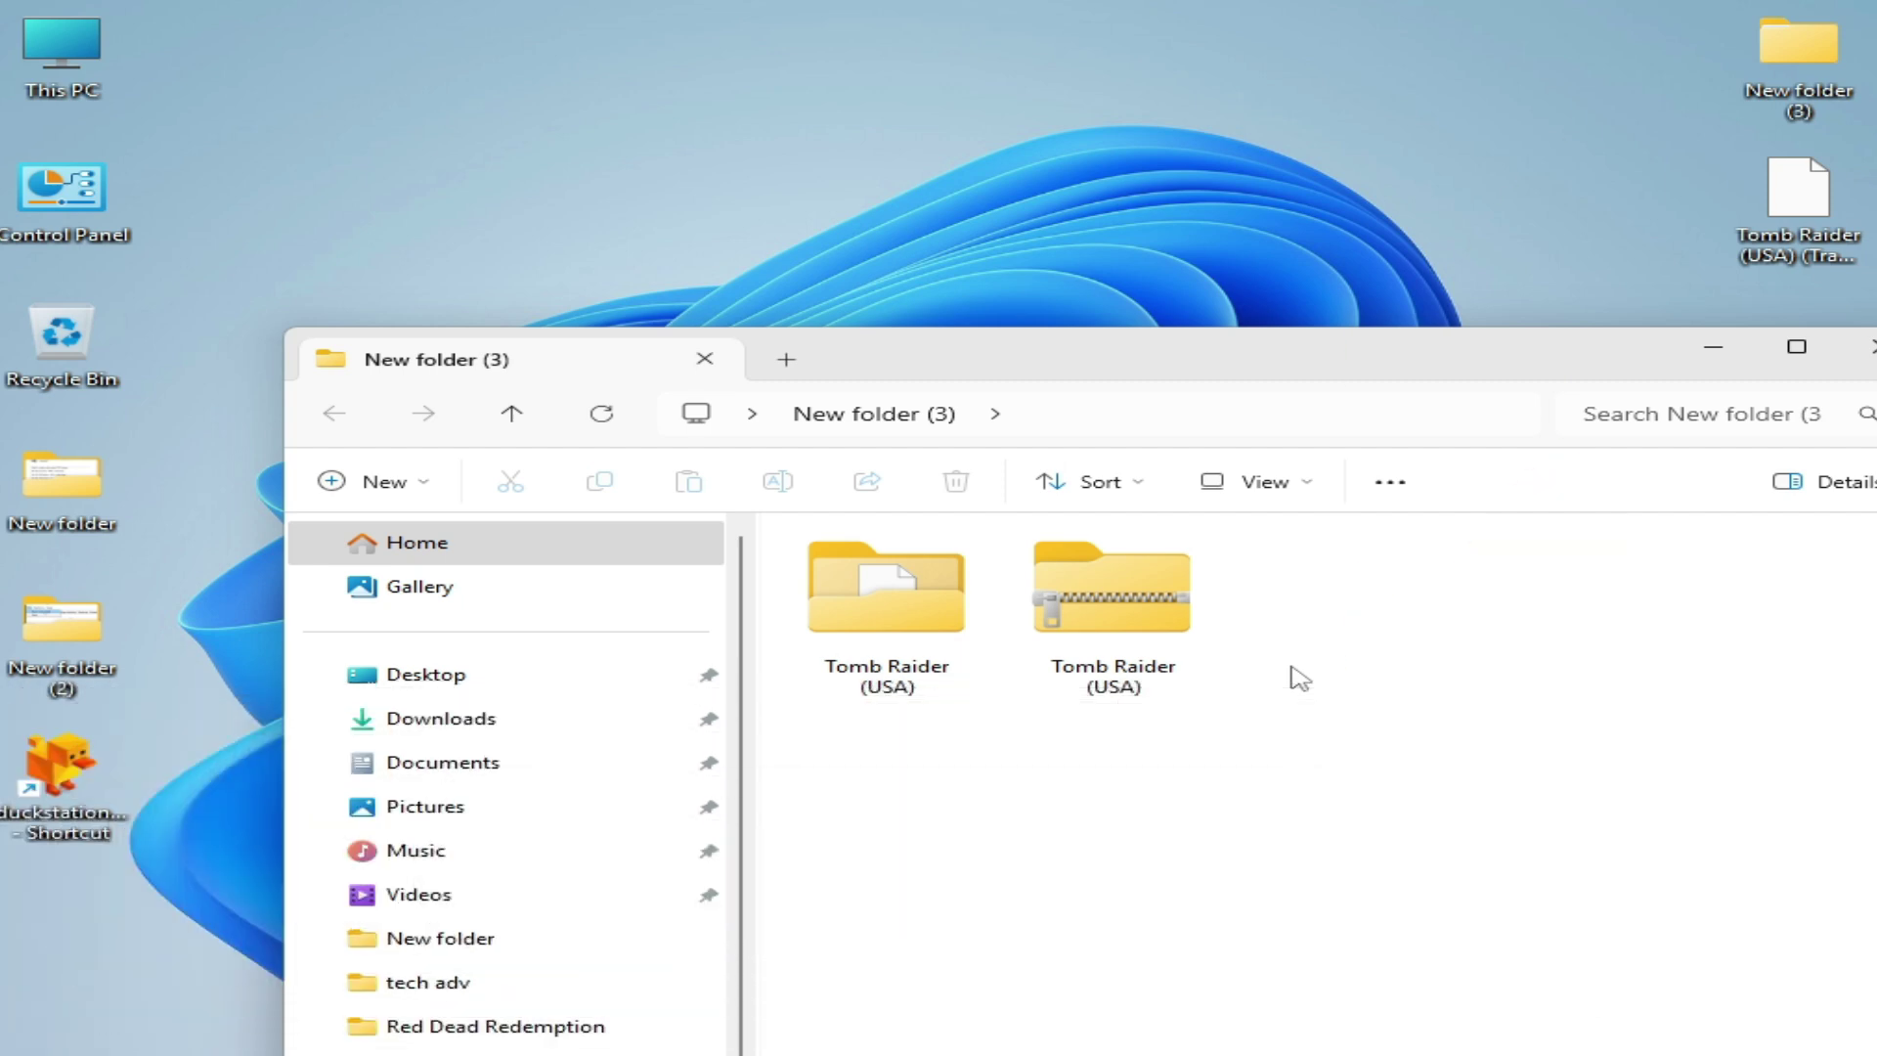
click(1115, 631)
right_click(1106, 634)
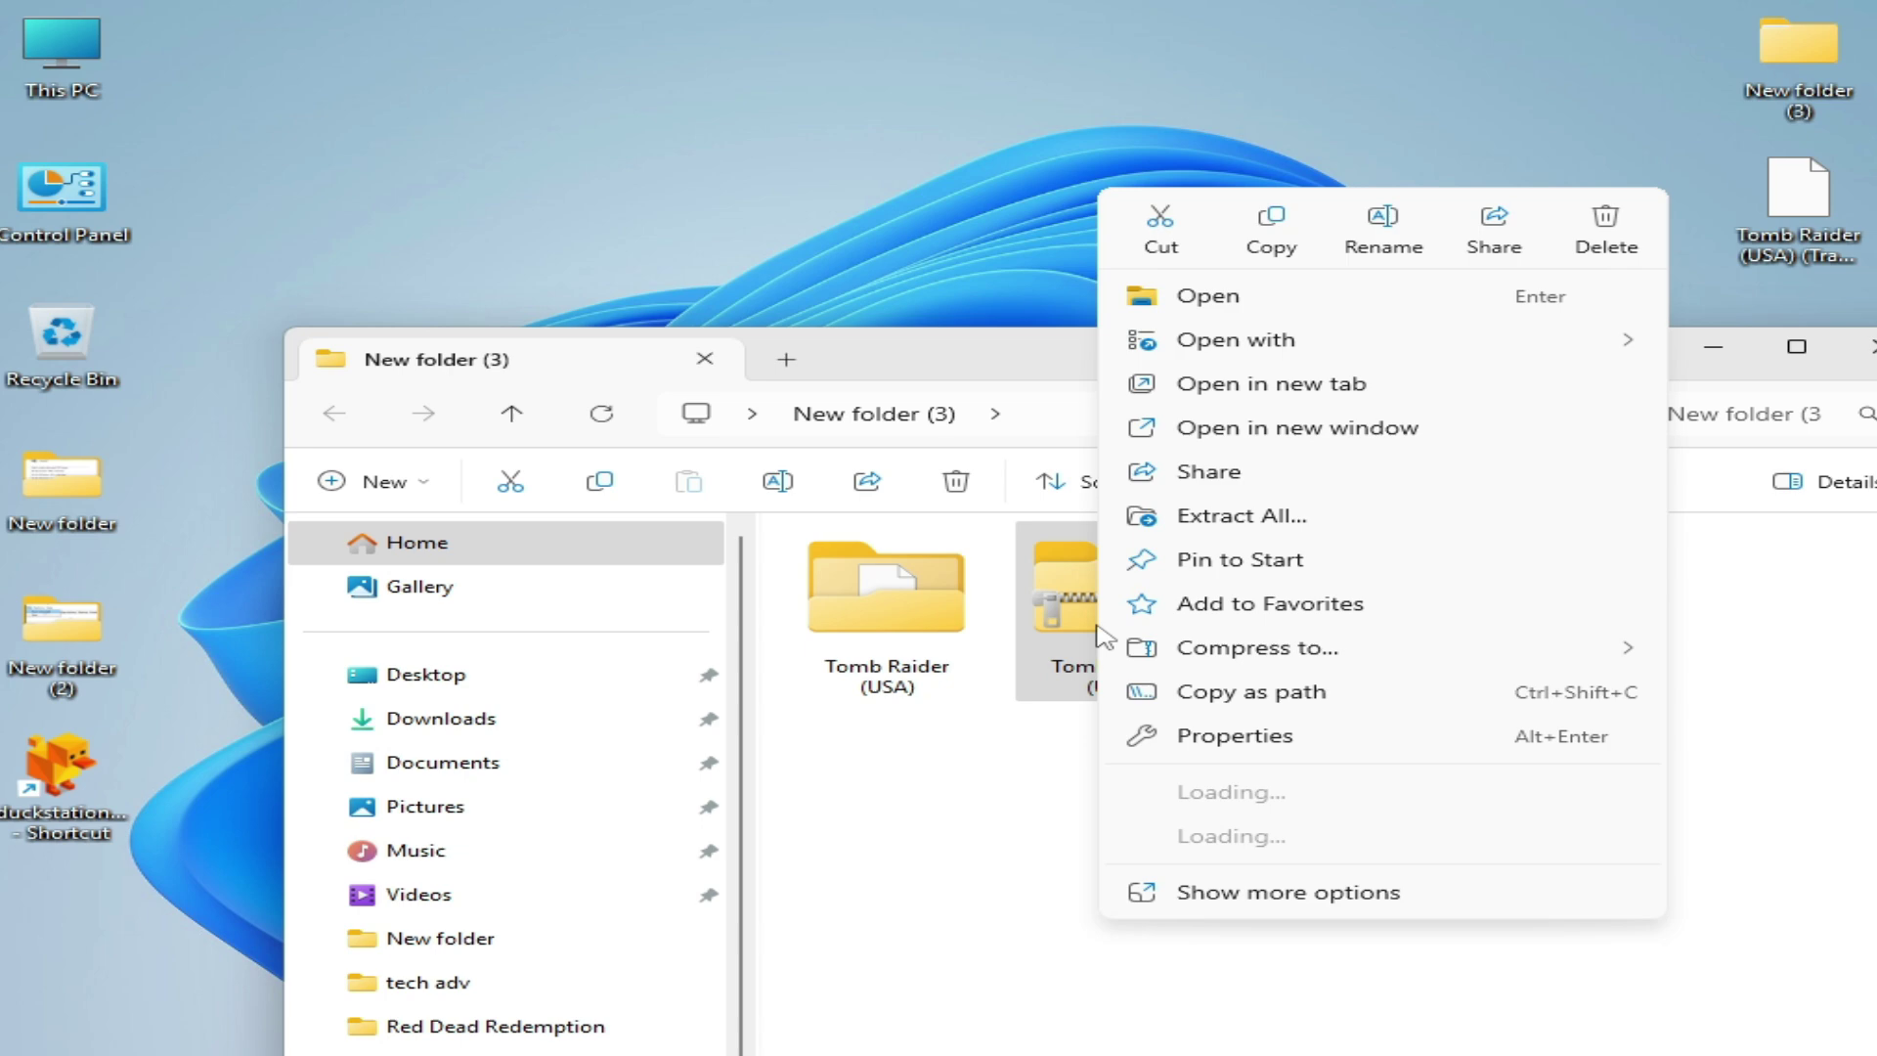
click(1212, 745)
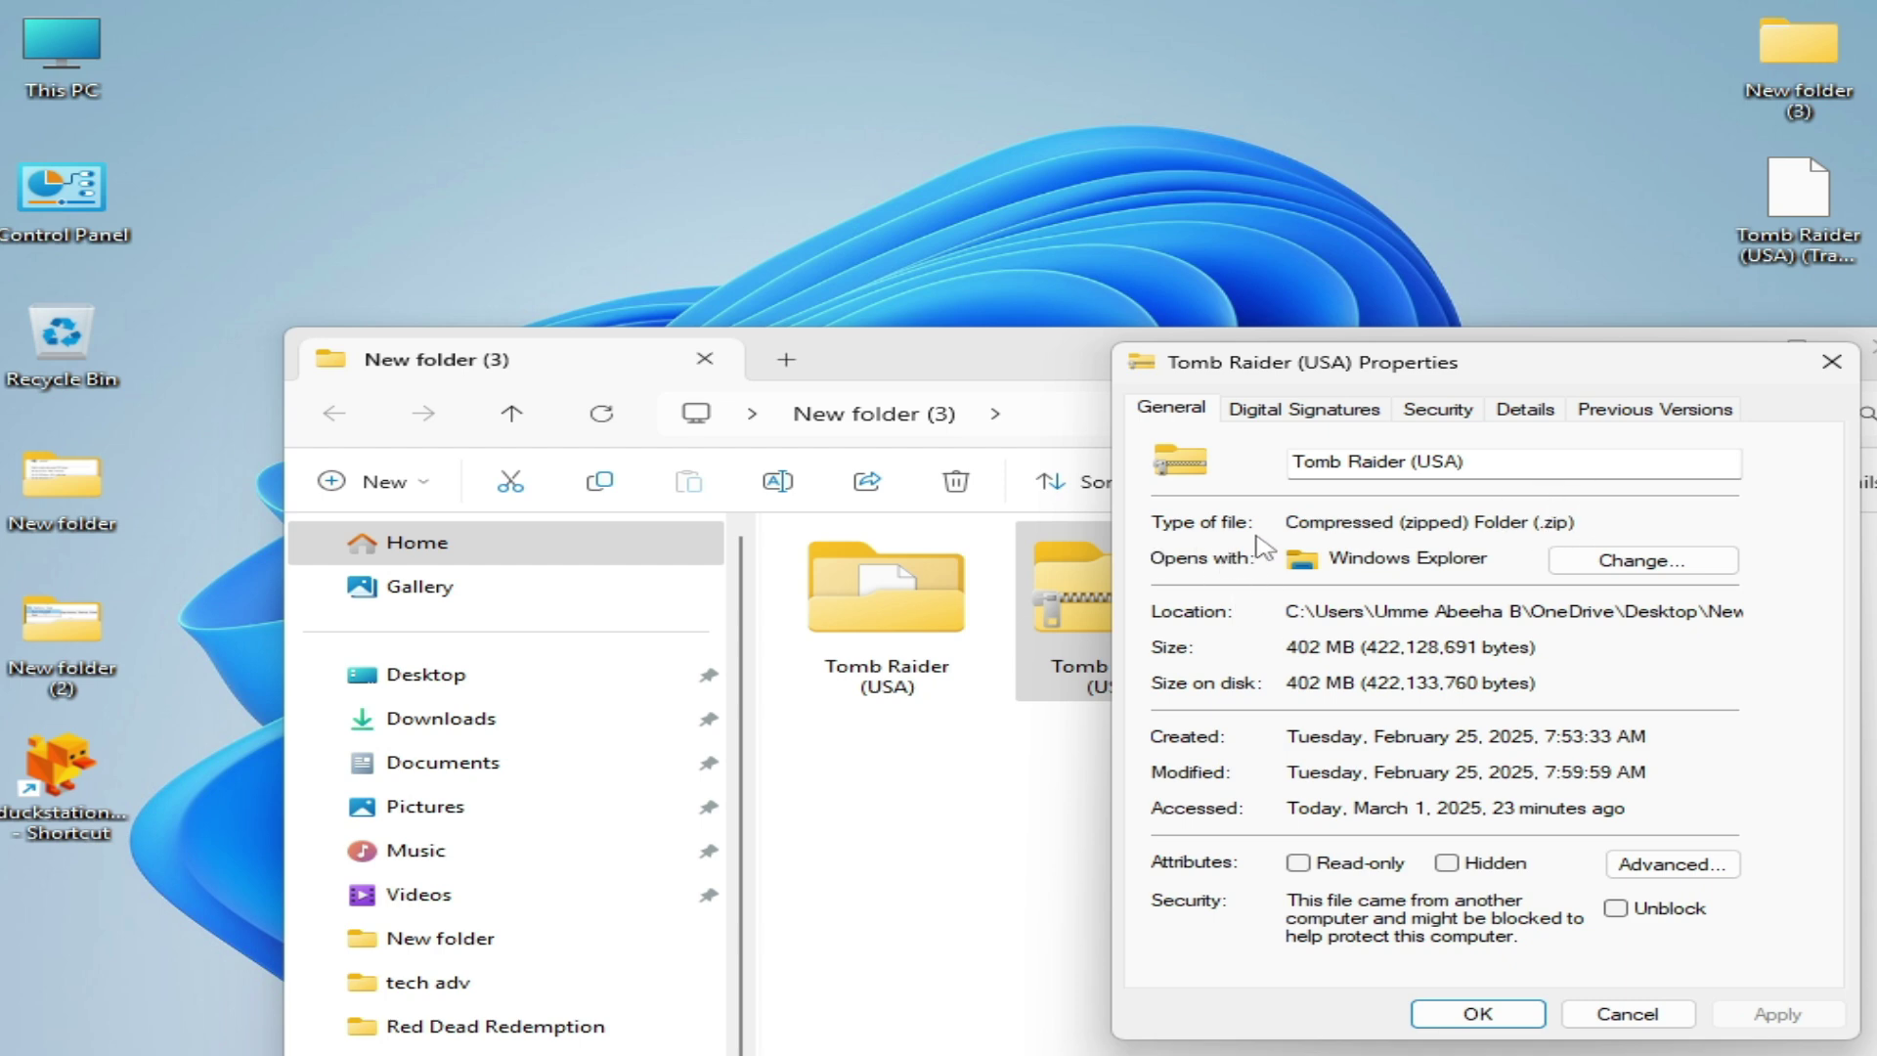
drag(1604, 372, 1319, 325)
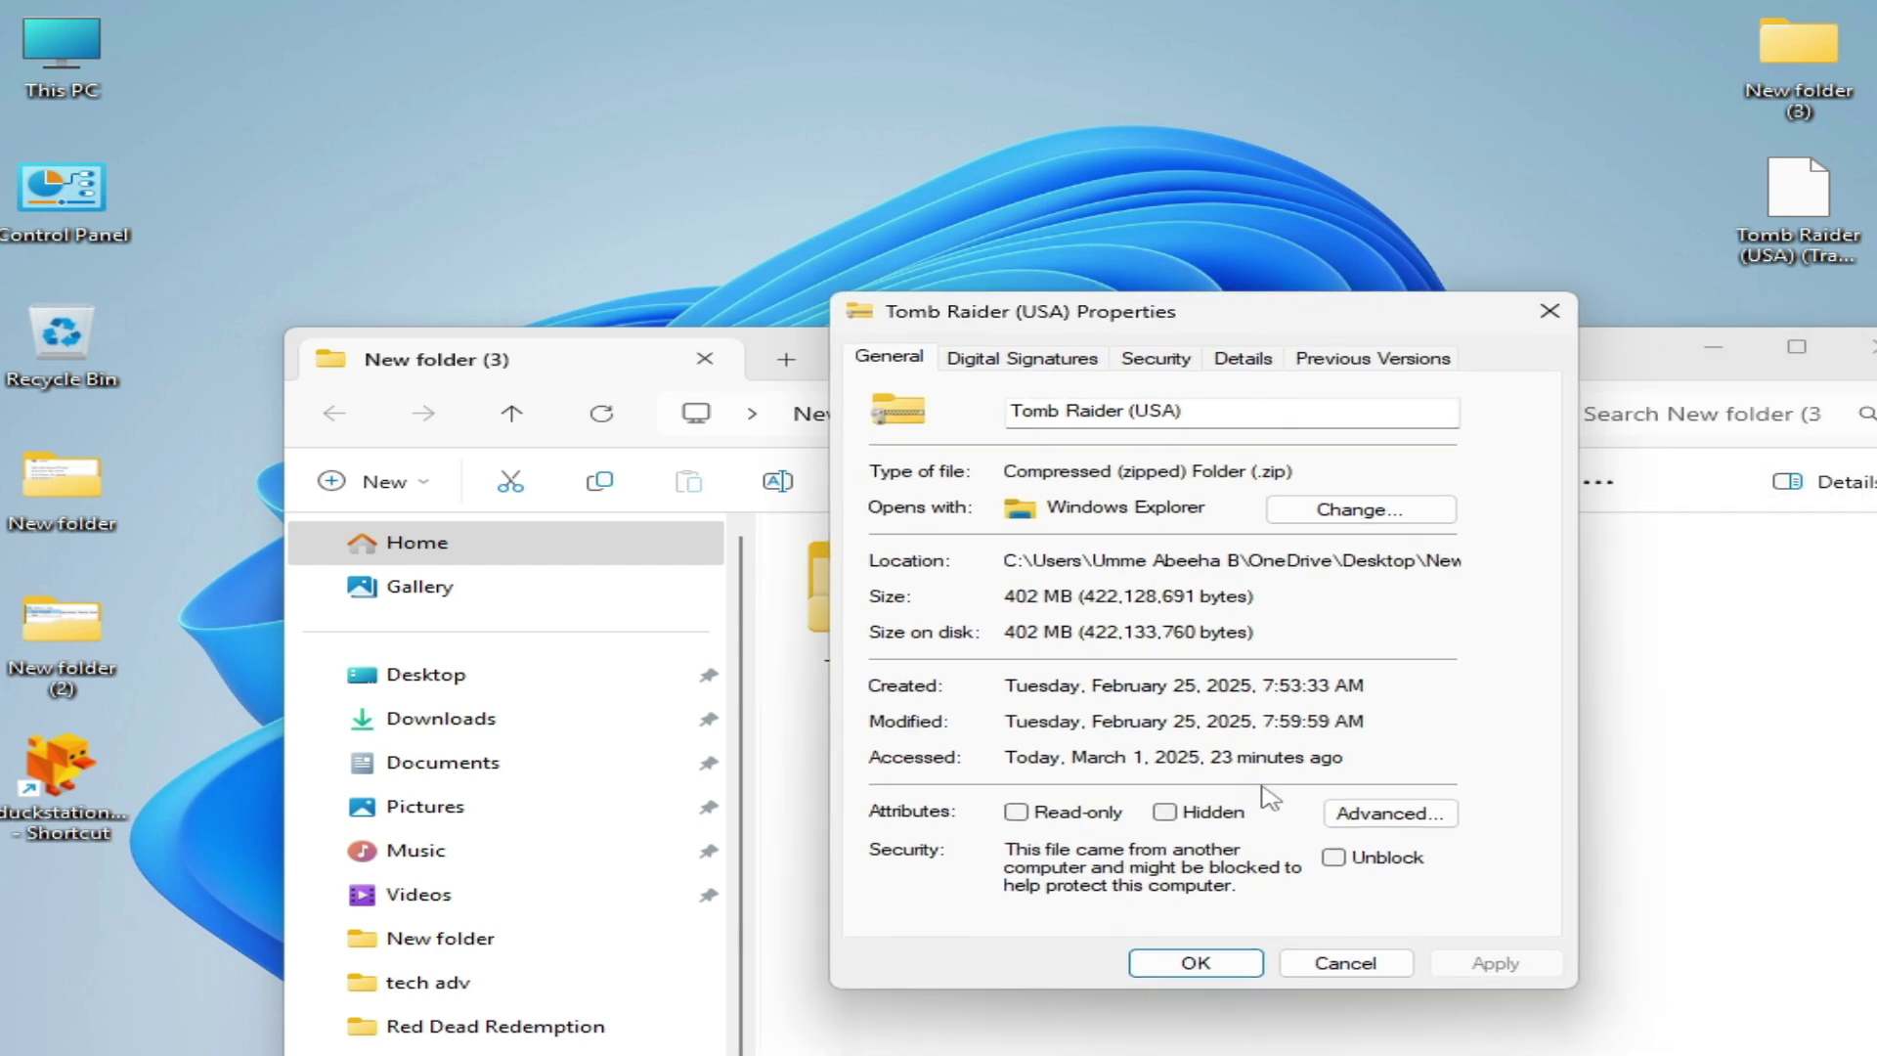
click(1348, 974)
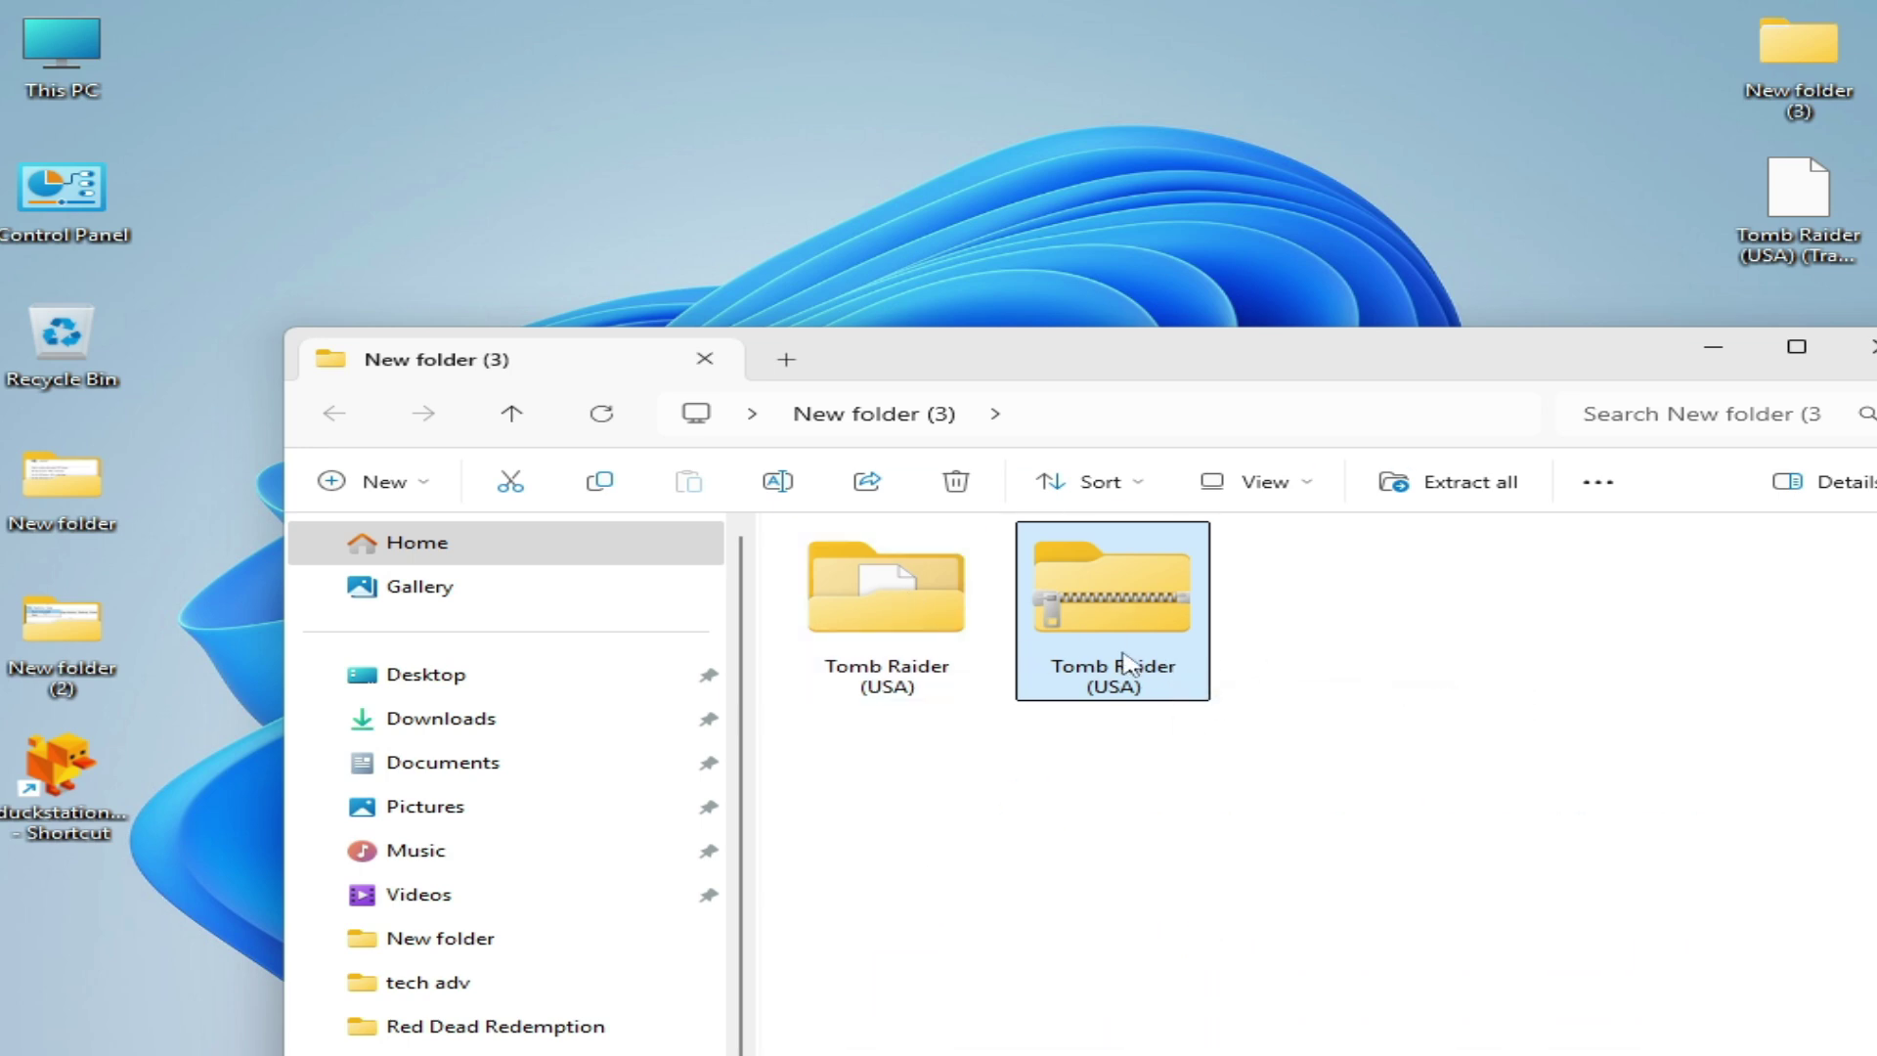
Step: Delete the old Tomb Raider (USA) folder and WinRAR-extract the zip to 'Tomb Raider (USA)\'
click(873, 595)
right_click(872, 594)
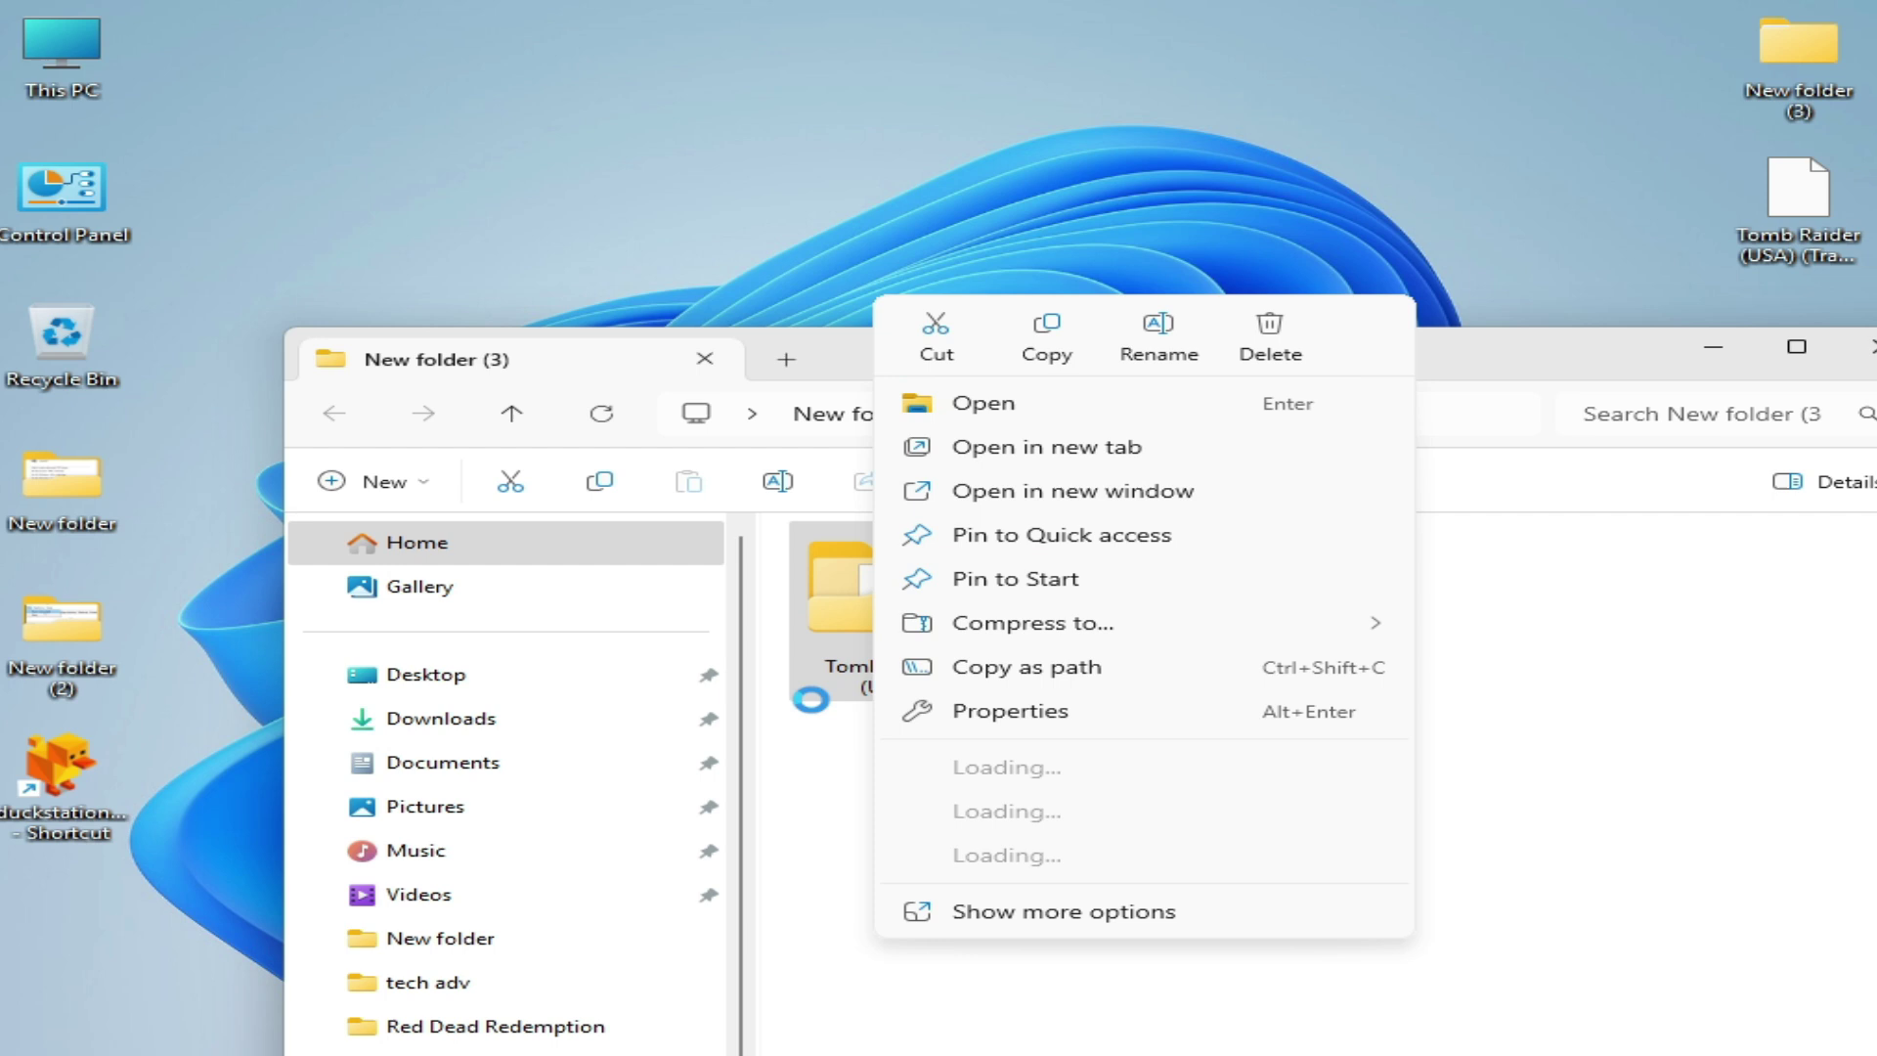
click(1271, 337)
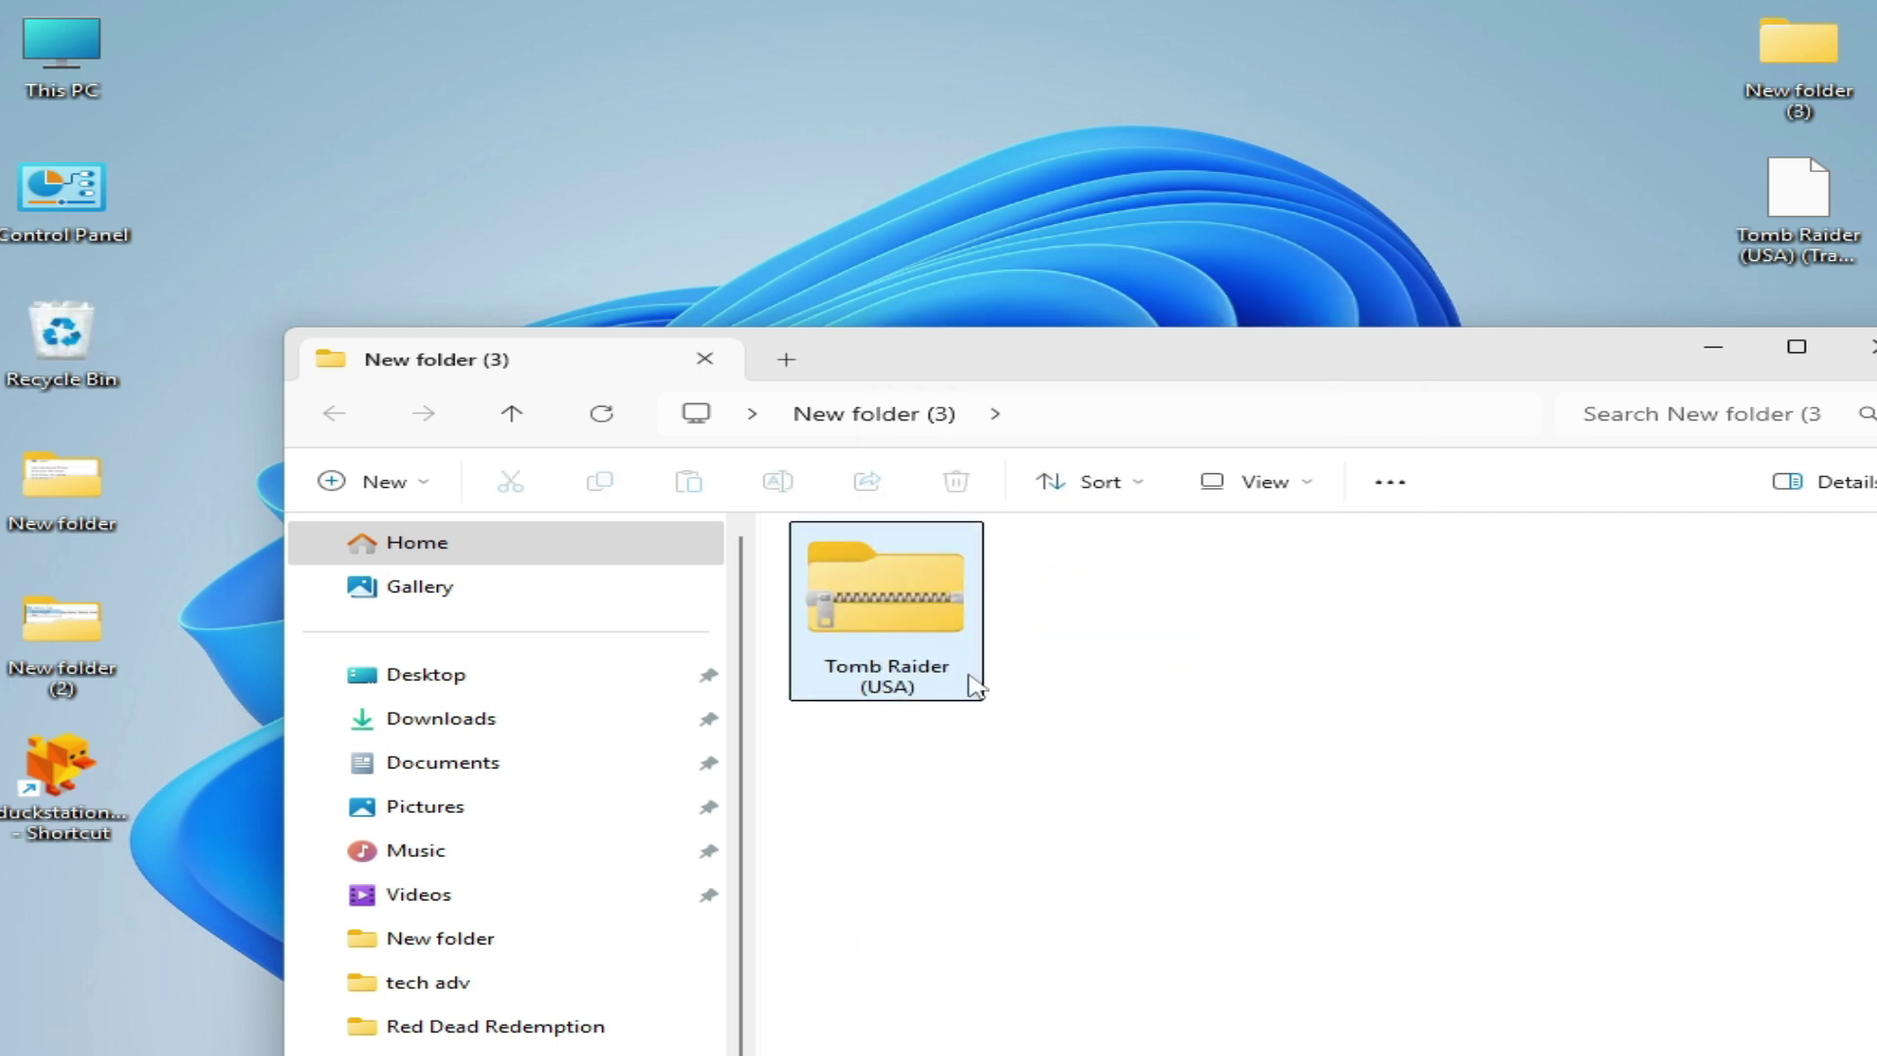
right_click(906, 605)
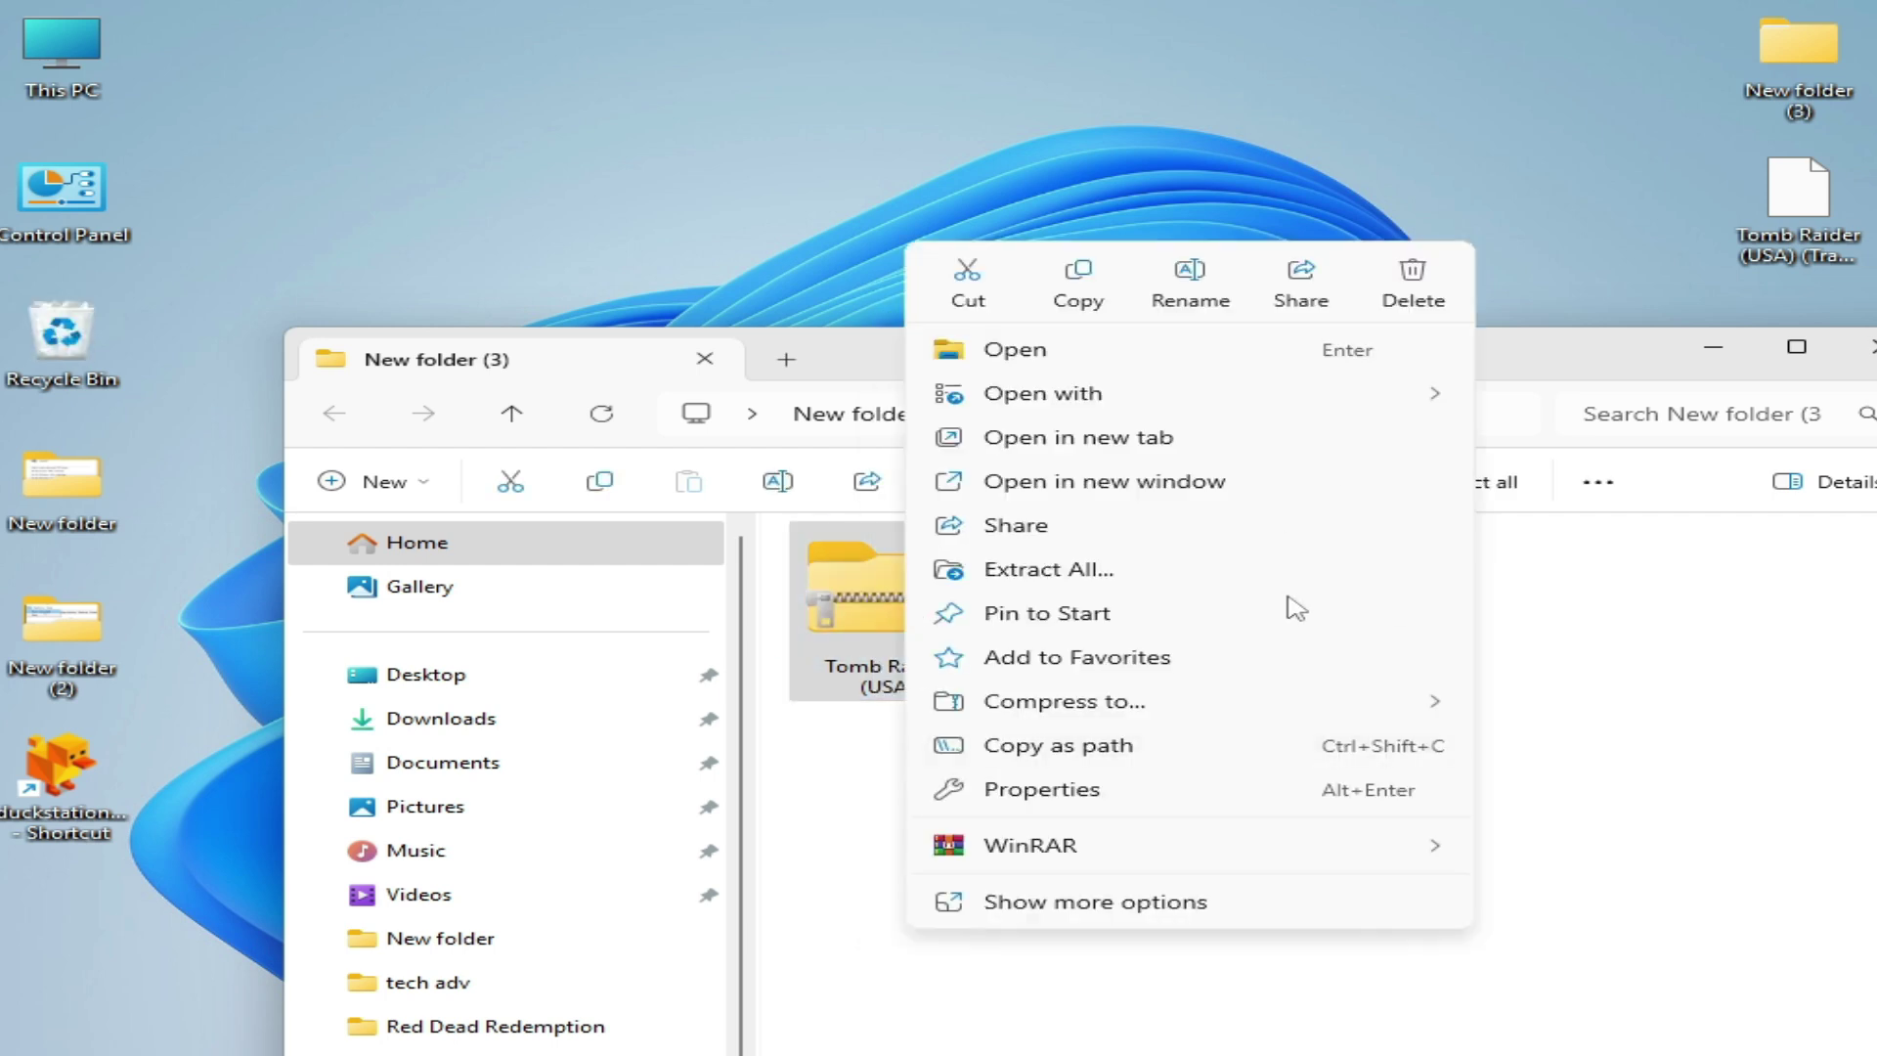
mouse_move(1030, 844)
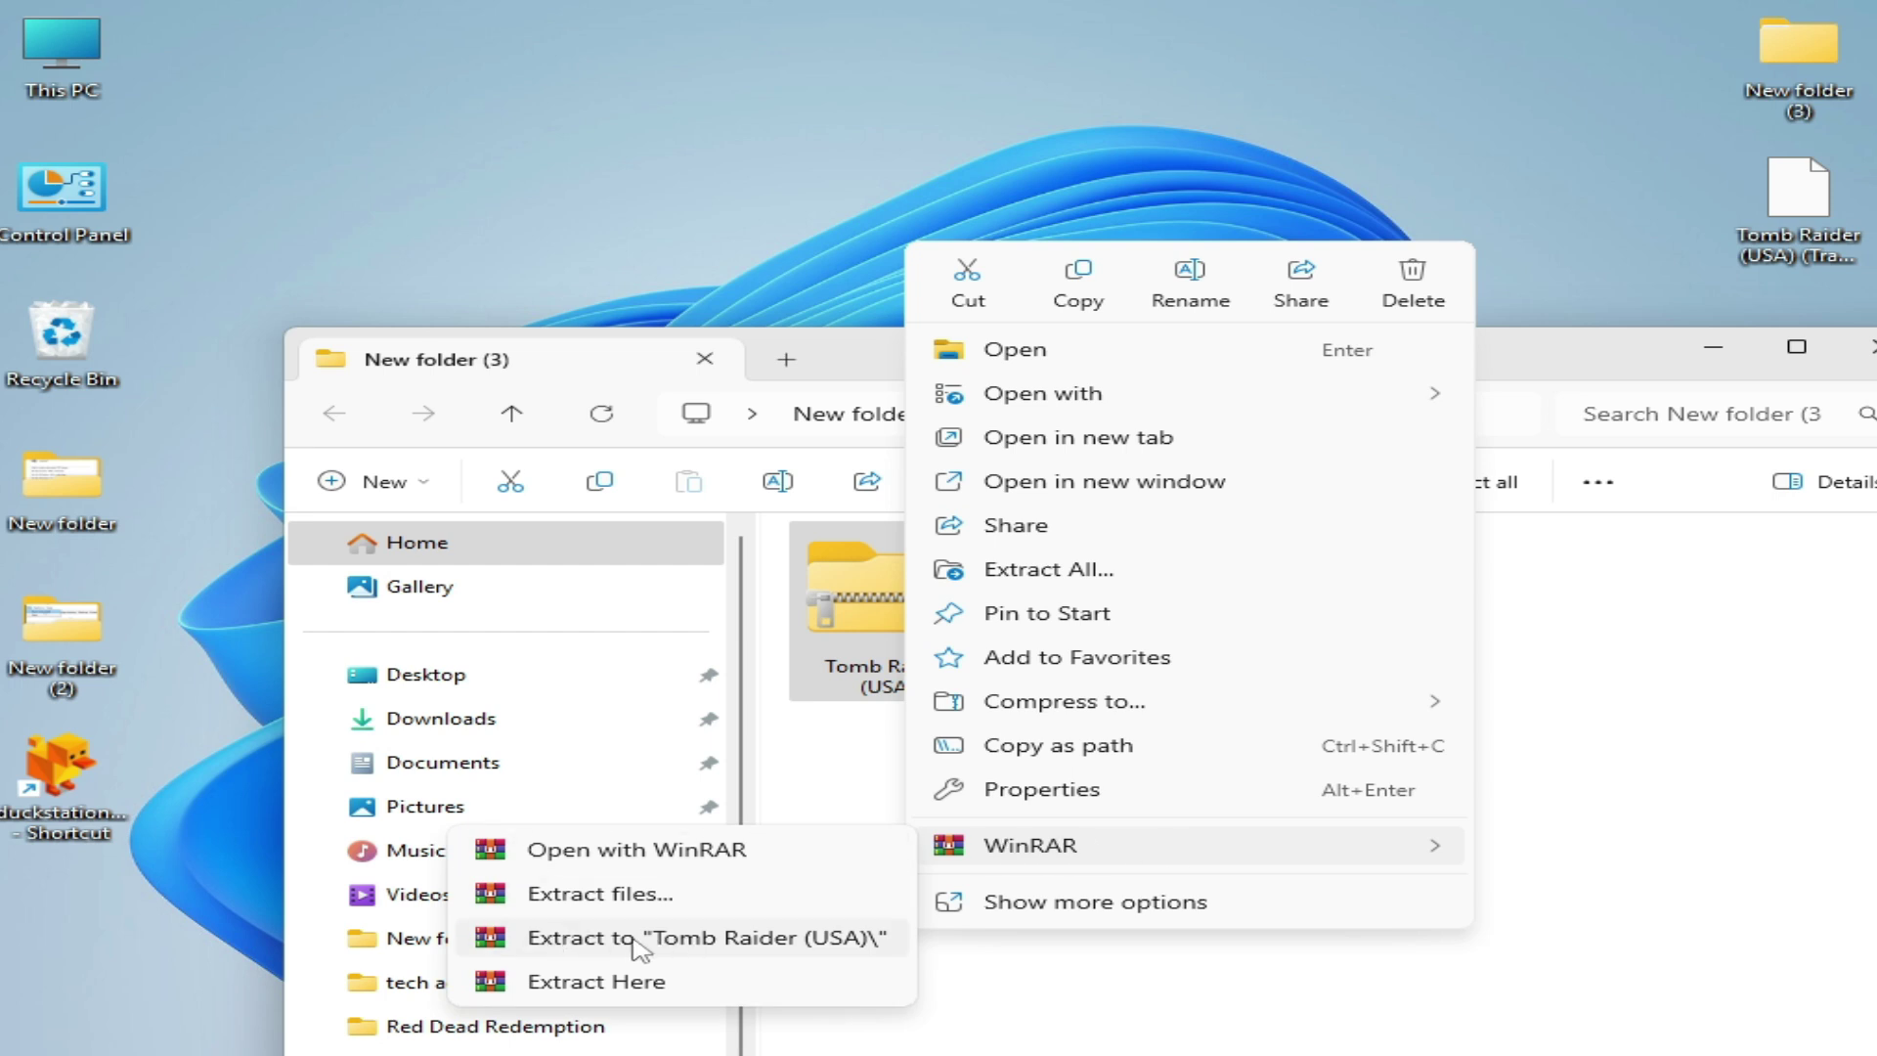
click(714, 939)
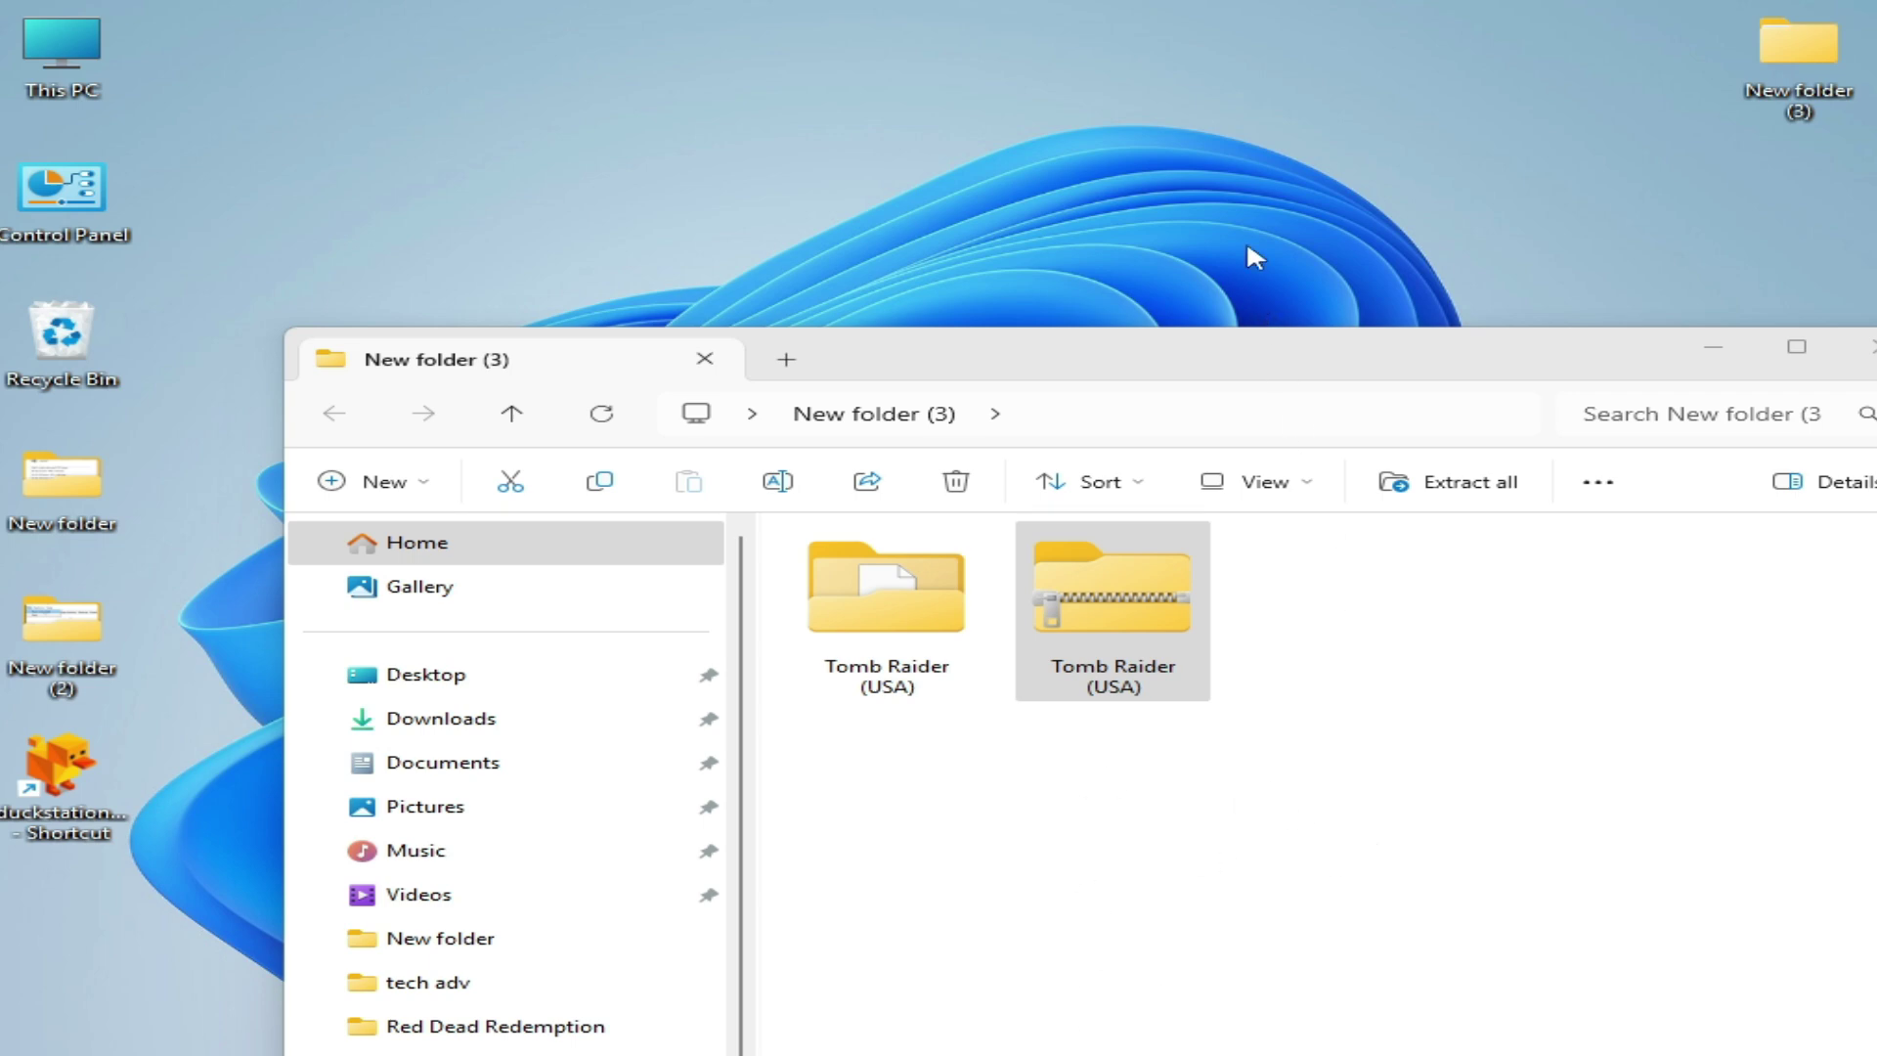
Step: Create a new desktop folder named 'Games Folder'
right_click(1171, 152)
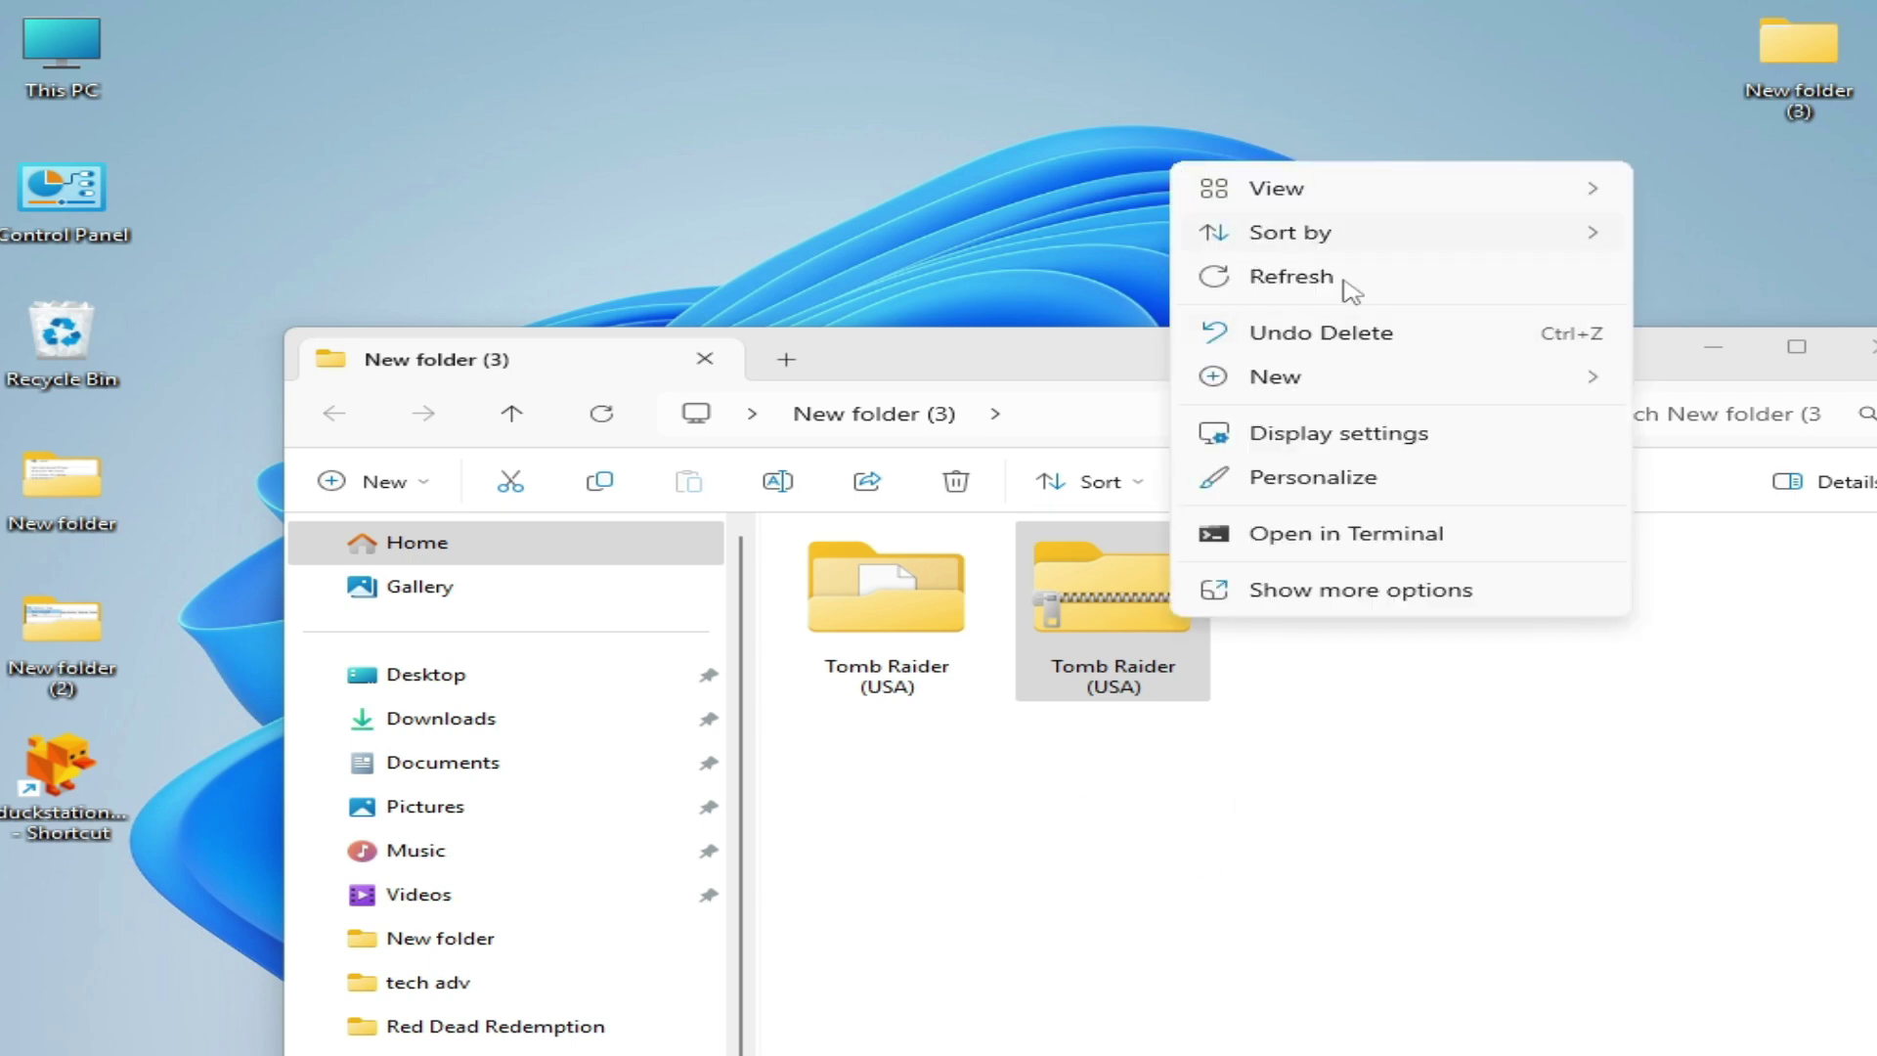
mouse_move(1276, 377)
click(830, 386)
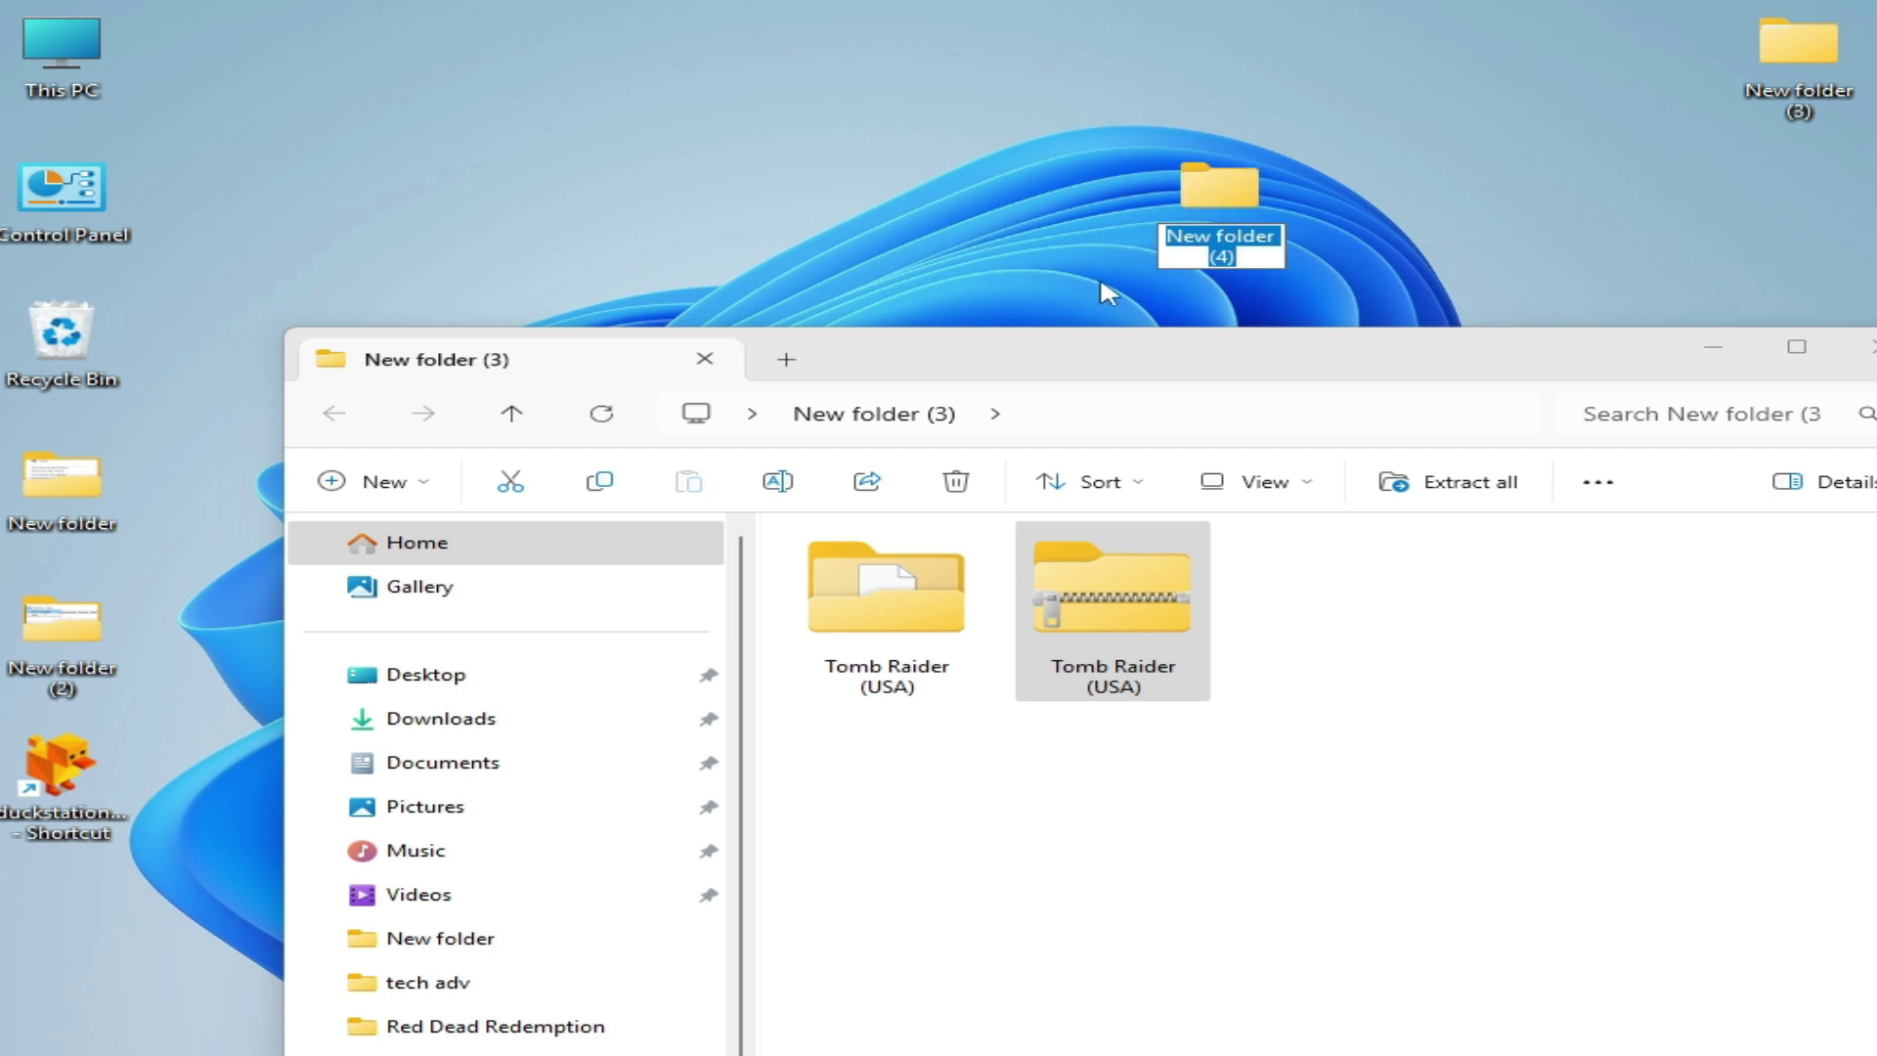
text(Games)
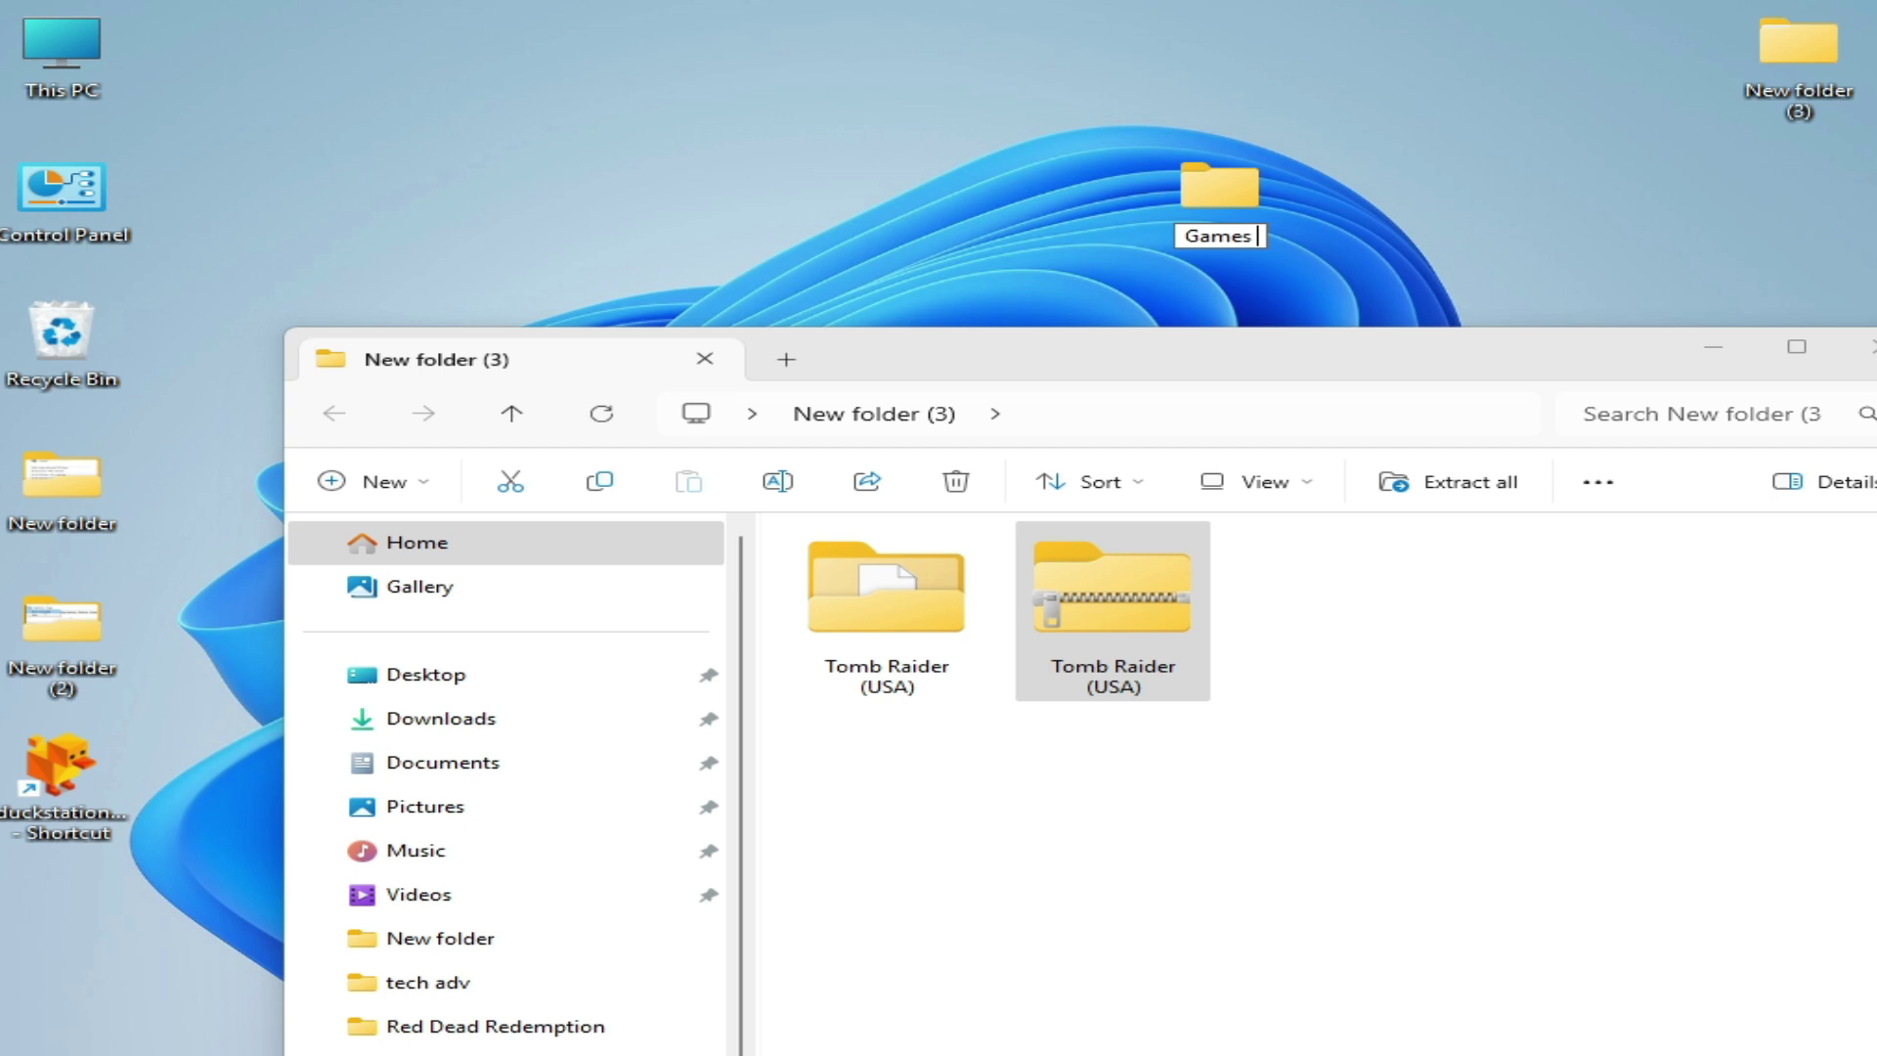
text( Folder)
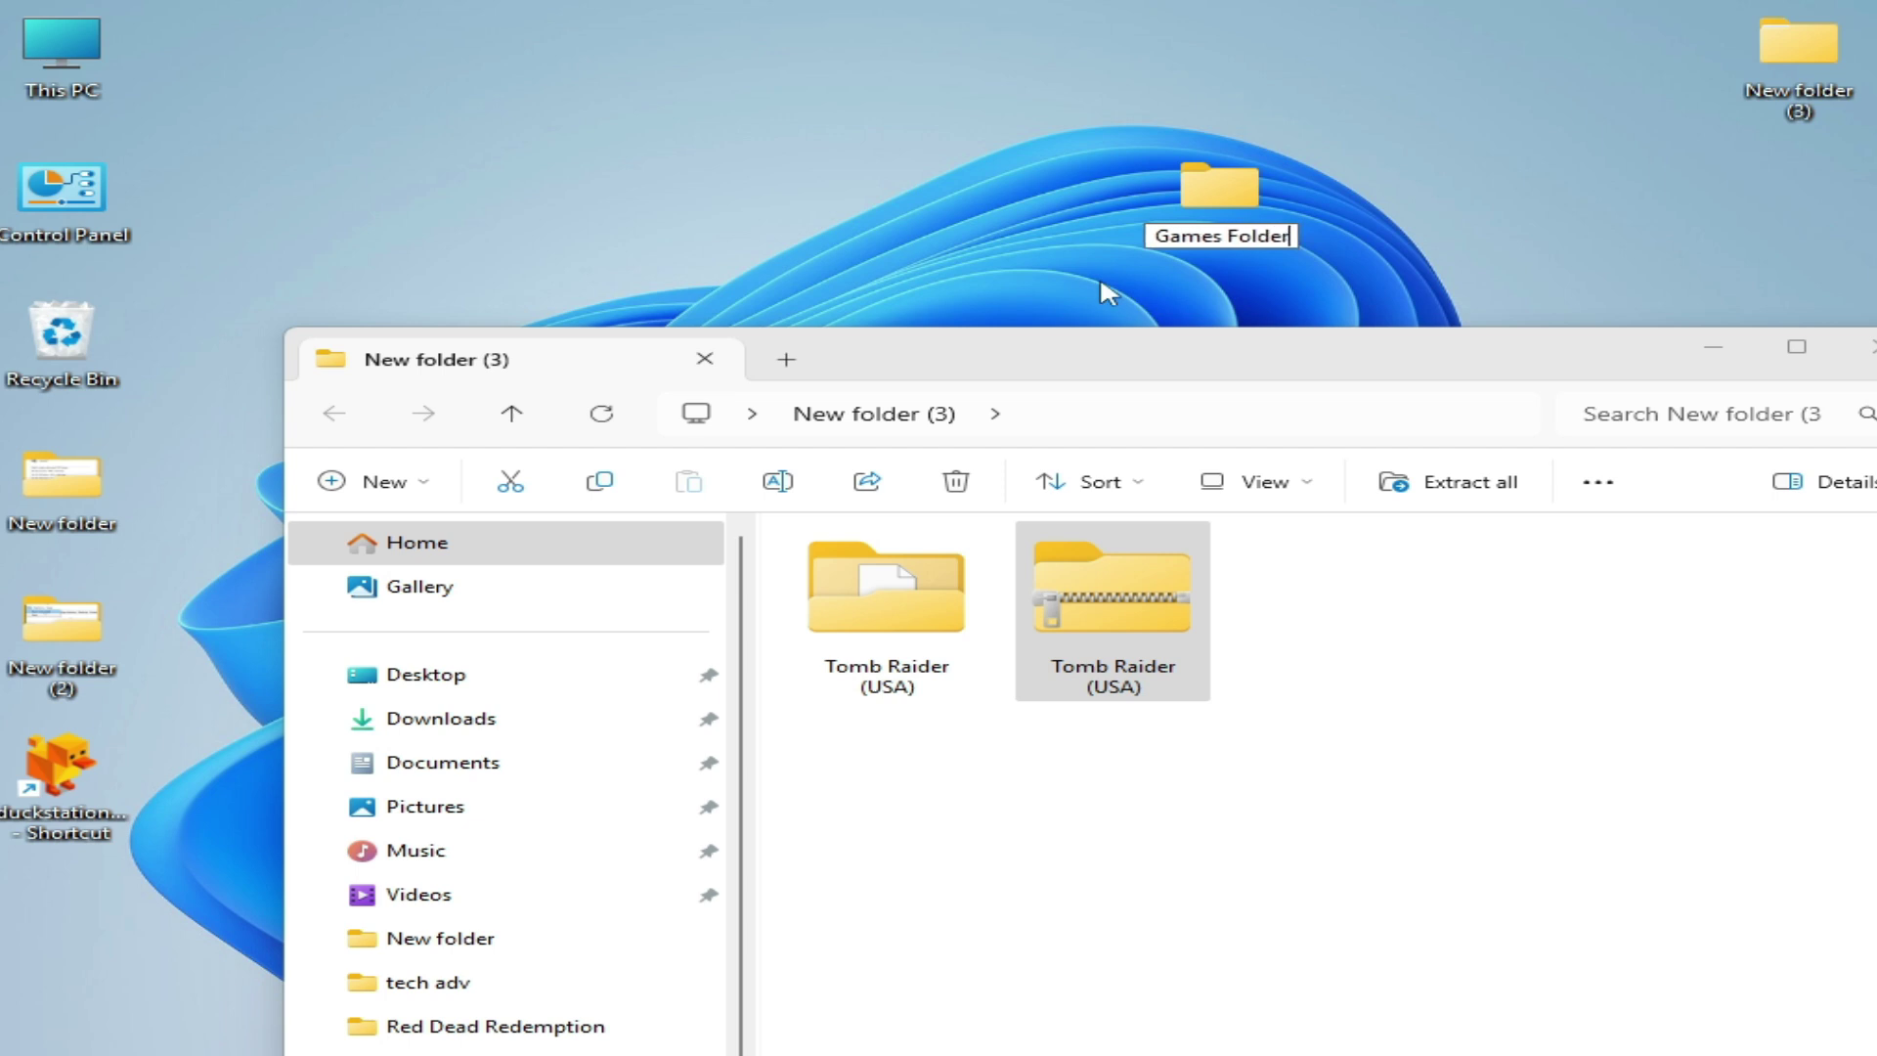
key(Return)
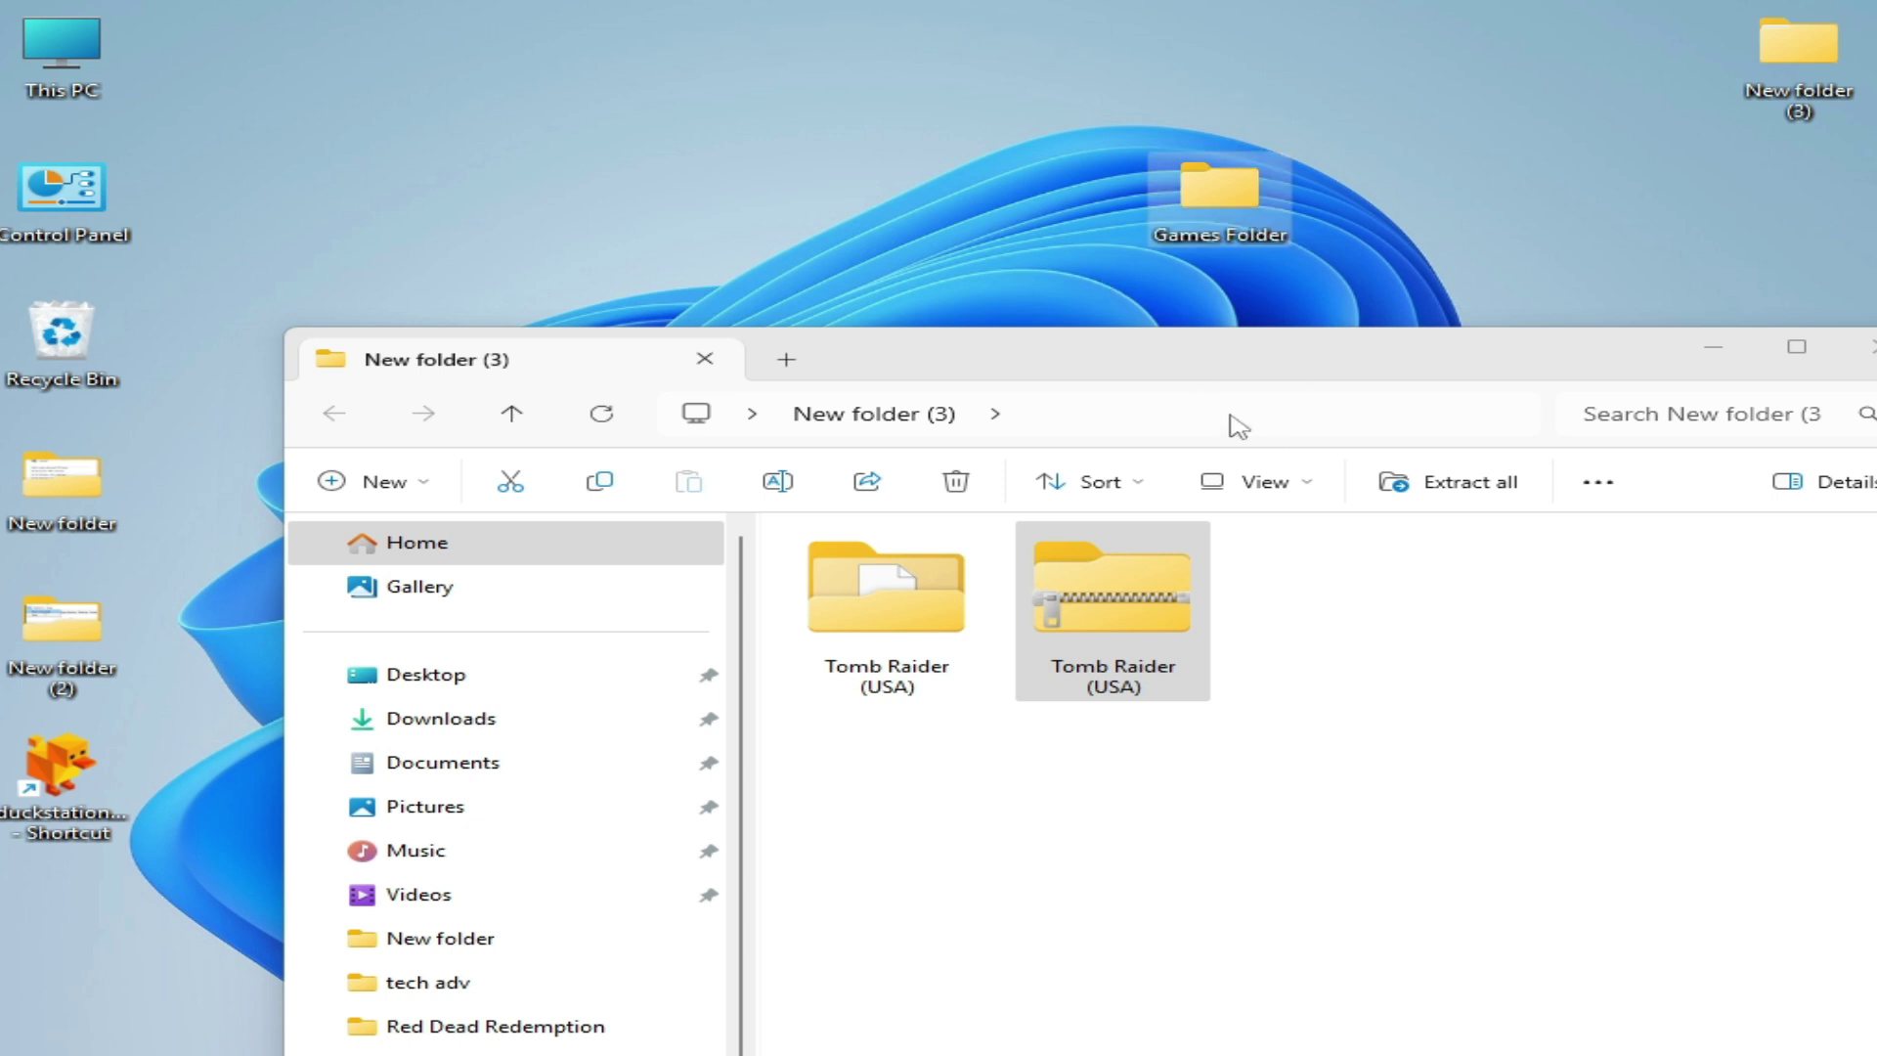
Step: Look inside the extracted Tomb Raider (USA) folder twice, returning to New folder (3)
double_click(891, 627)
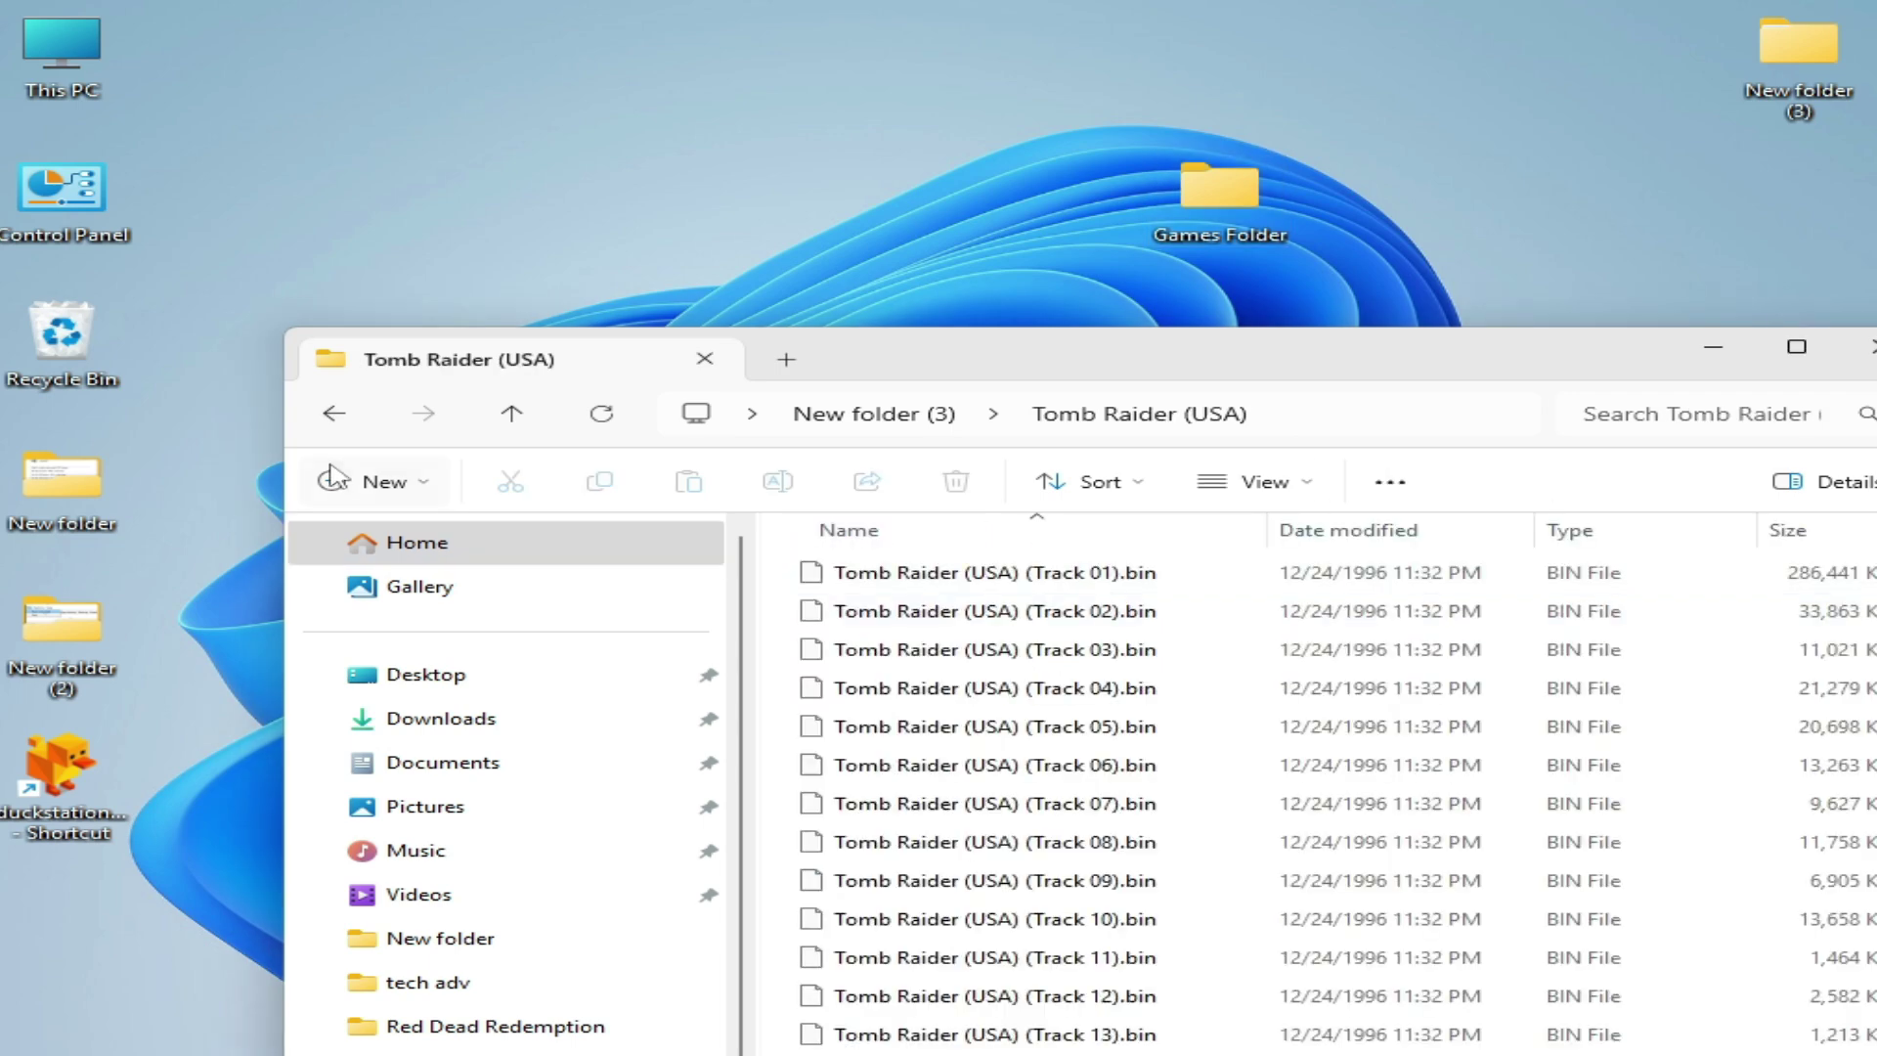
click(337, 414)
double_click(890, 608)
click(337, 416)
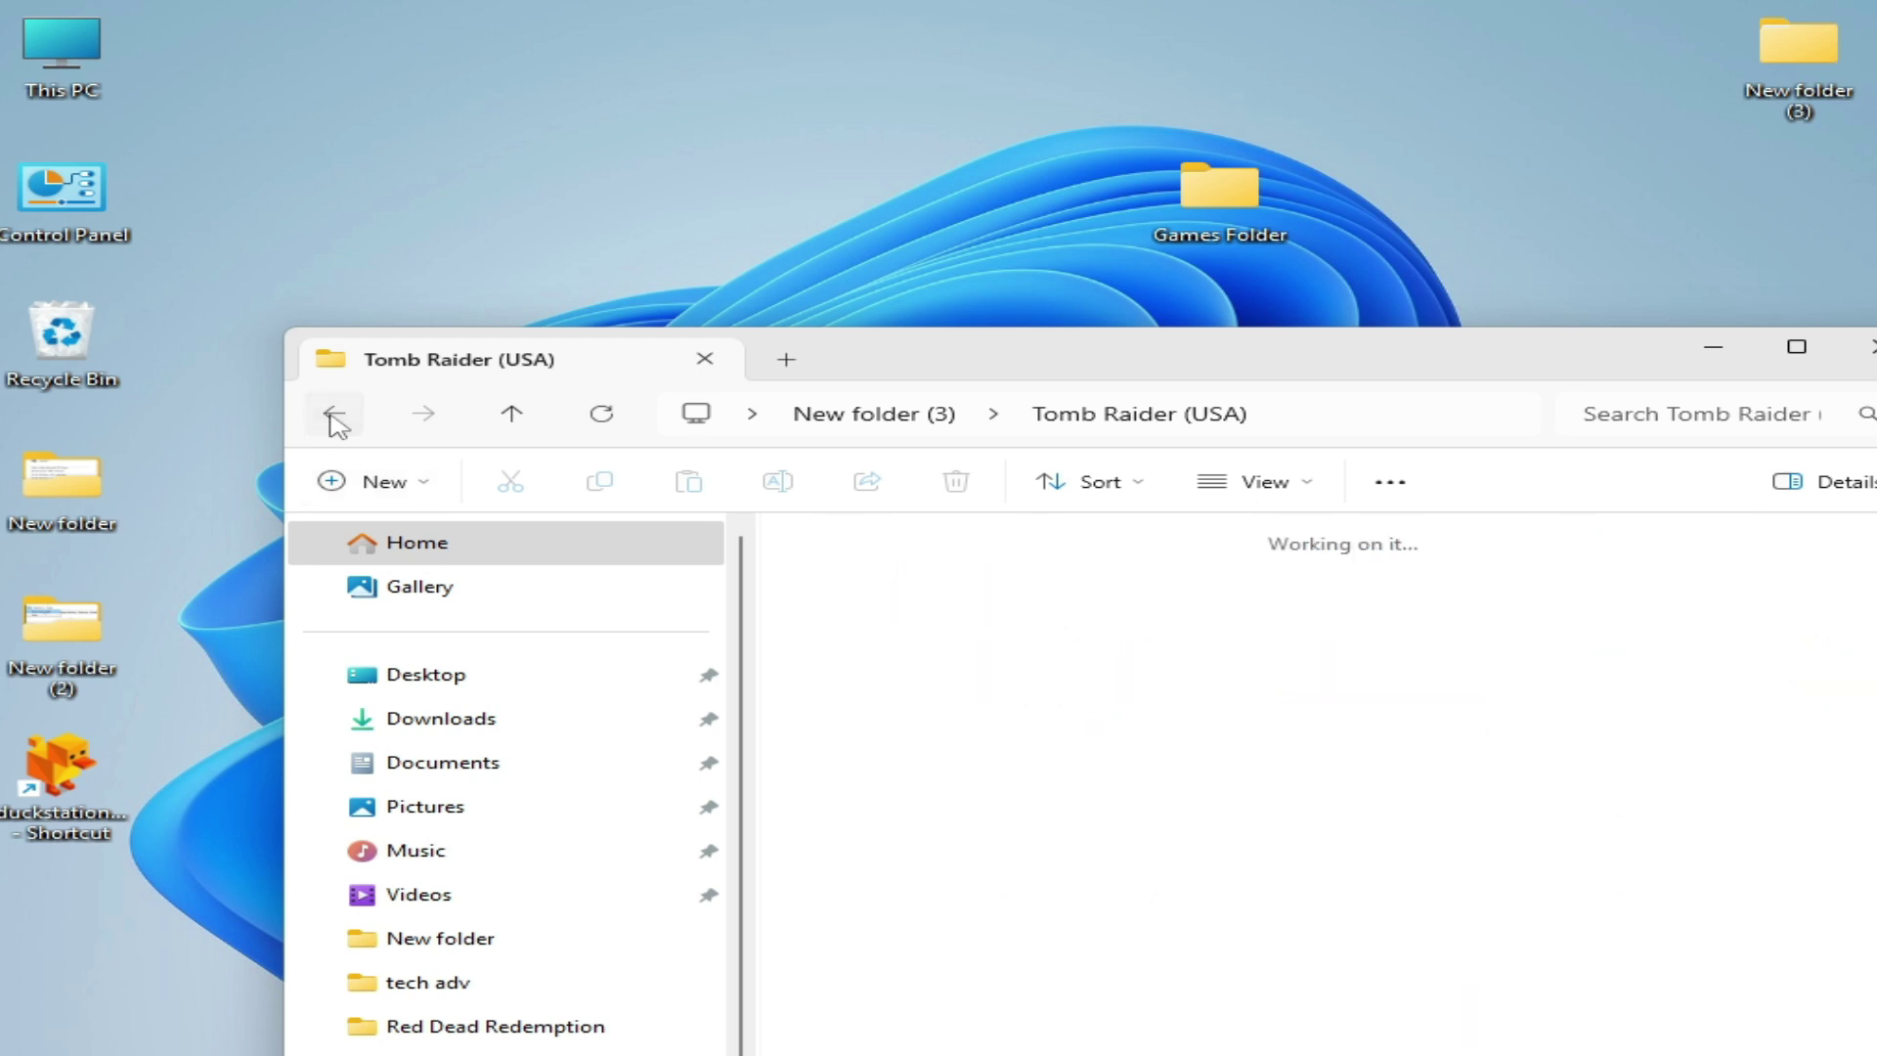
Step: Open Games Folder and arrange it beside the New folder (3) window
double_click(1220, 198)
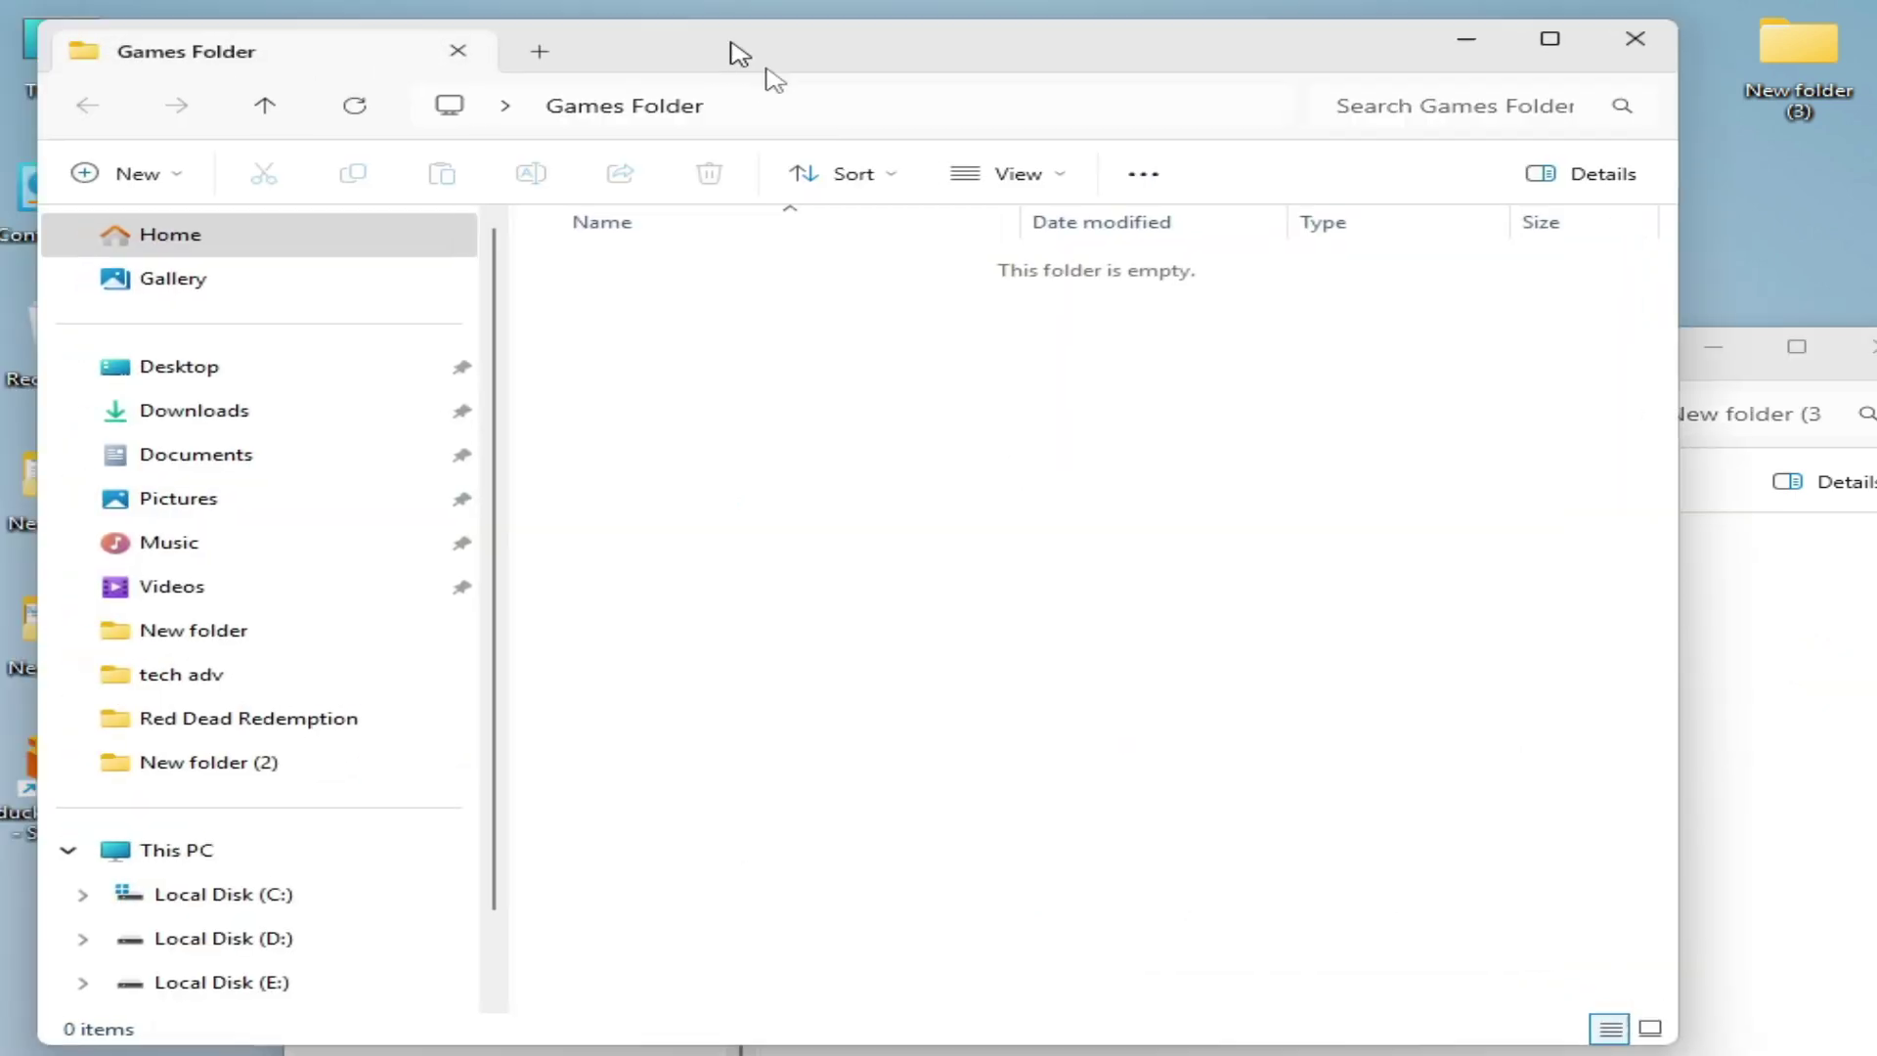
drag(752, 81, 1710, 553)
click(1244, 363)
drag(1243, 364, 951, 333)
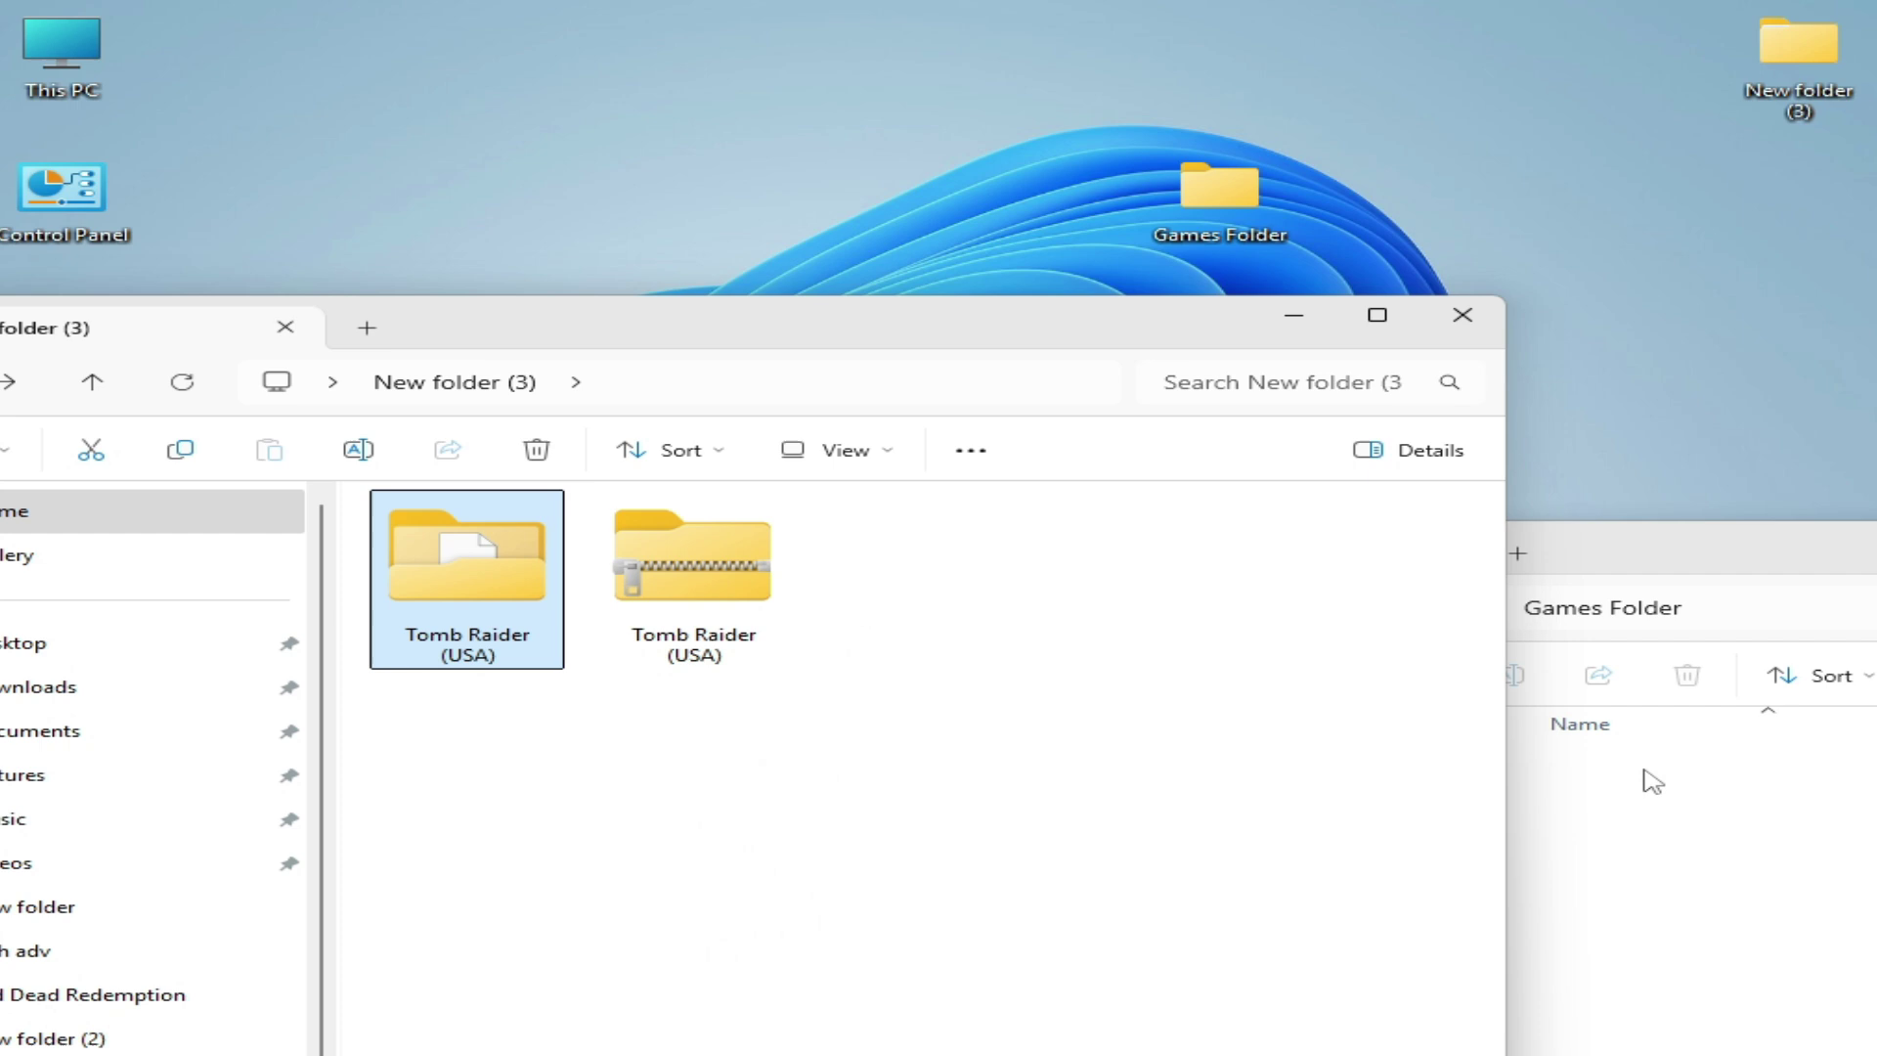
click(1751, 867)
drag(1633, 548, 1415, 374)
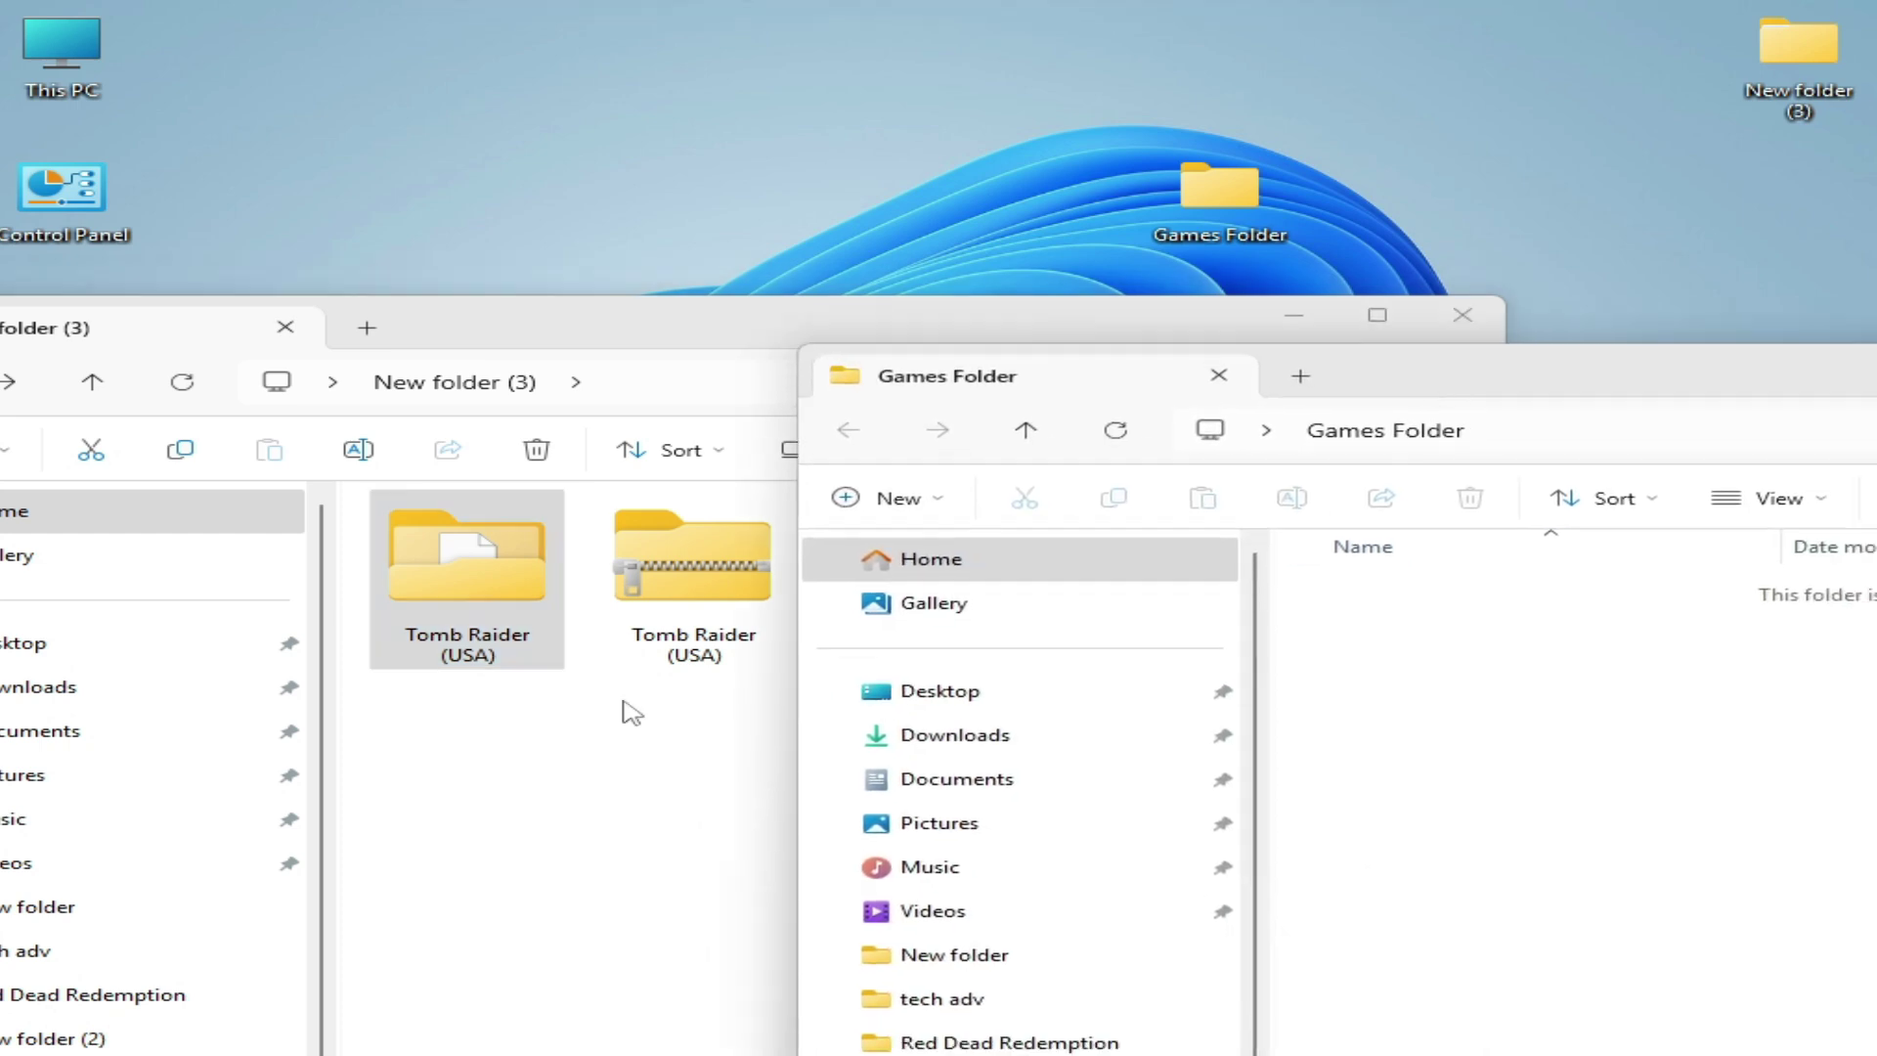
Step: Move the Tomb Raider (USA) folder into Games Folder and close both Explorer windows
drag(468, 573, 1582, 774)
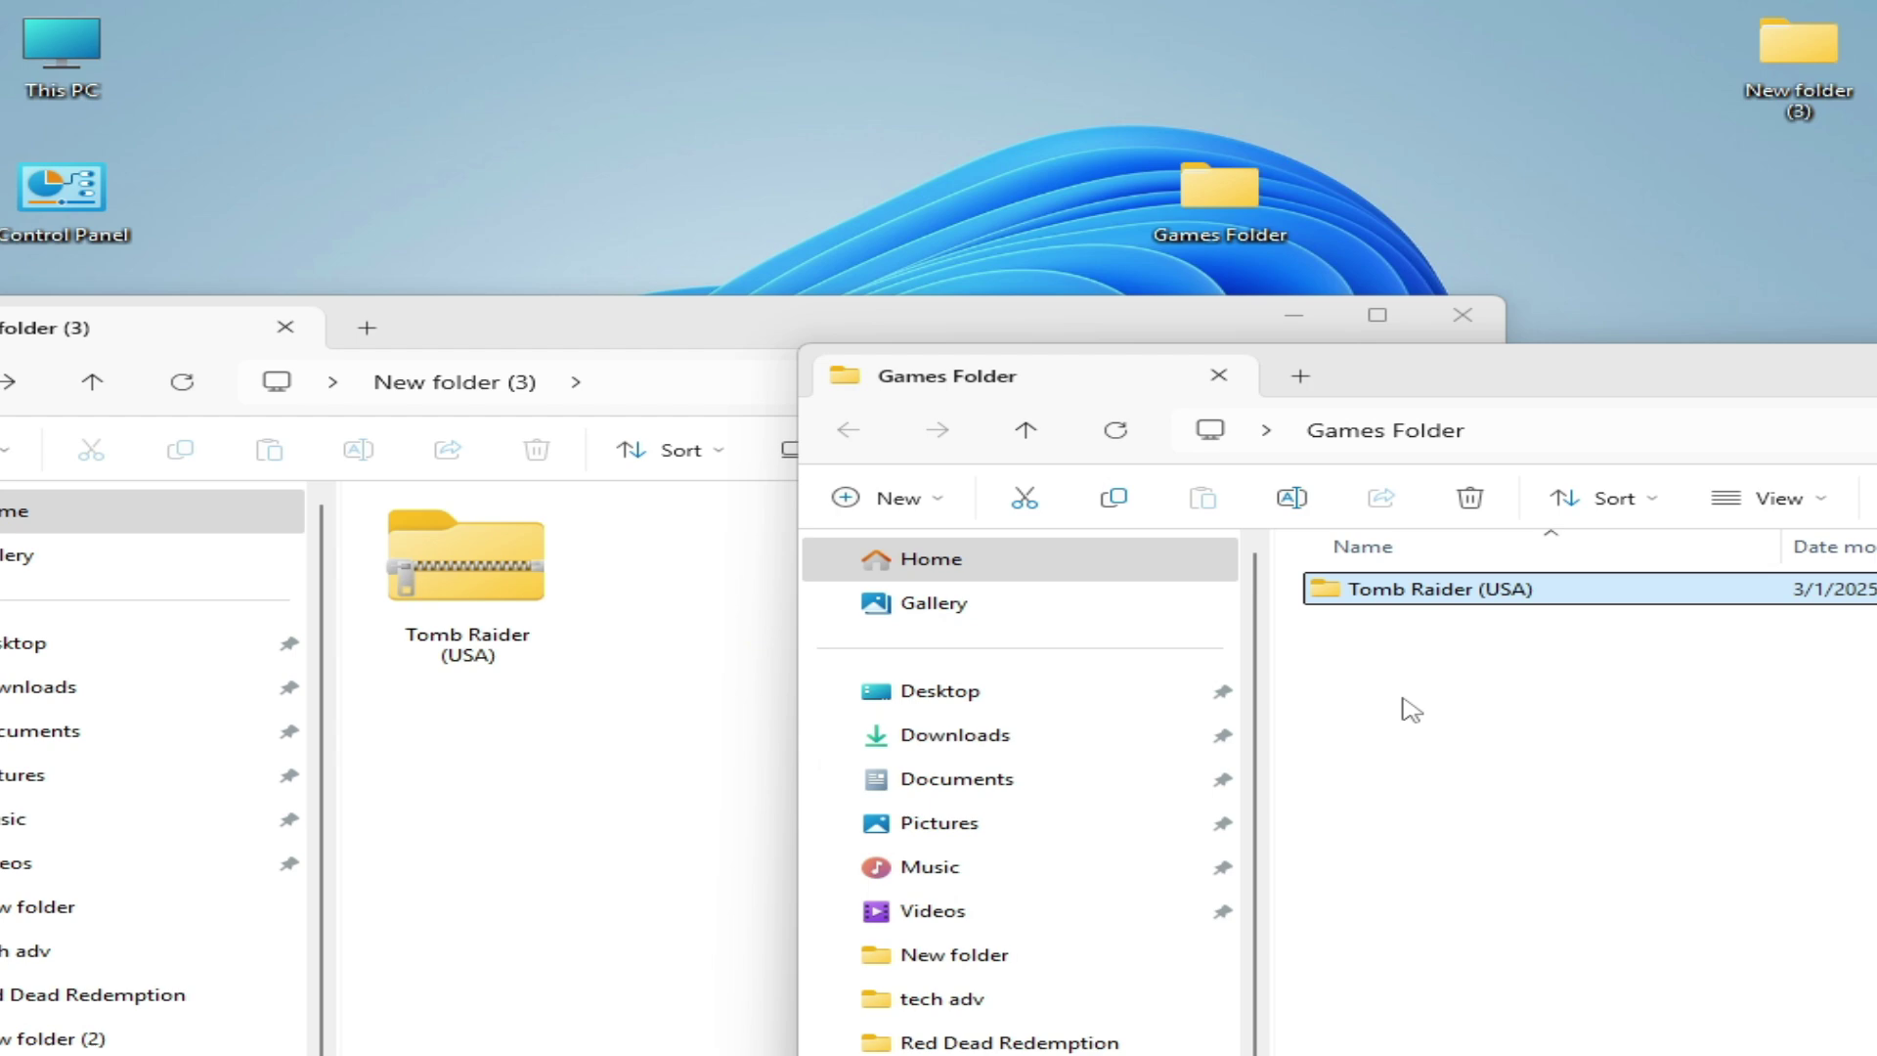
click(1463, 314)
drag(1614, 372, 769, 376)
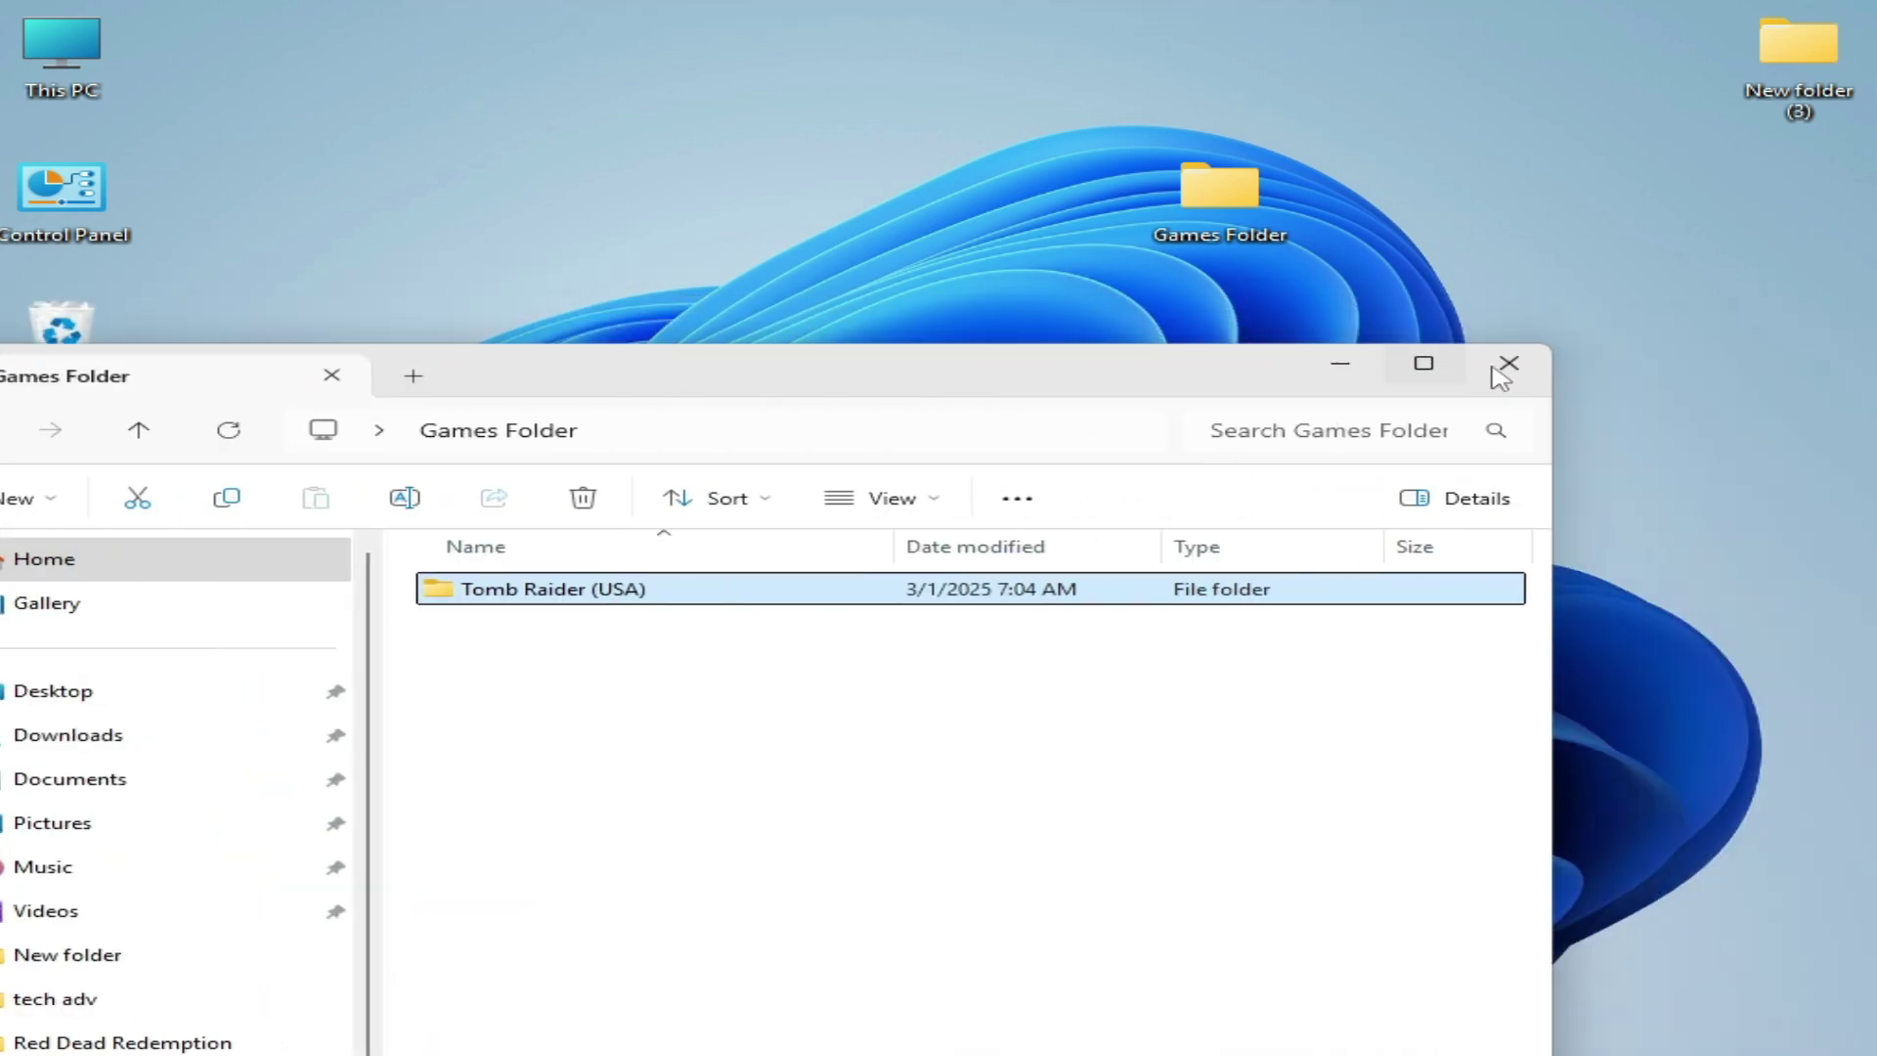
click(1505, 365)
mouse_move(61, 777)
mouse_down()
mouse_move(732, 335)
mouse_move(748, 352)
mouse_up()
Step: Place the DuckStation shortcut mid-desktop and use its context menu
click(725, 373)
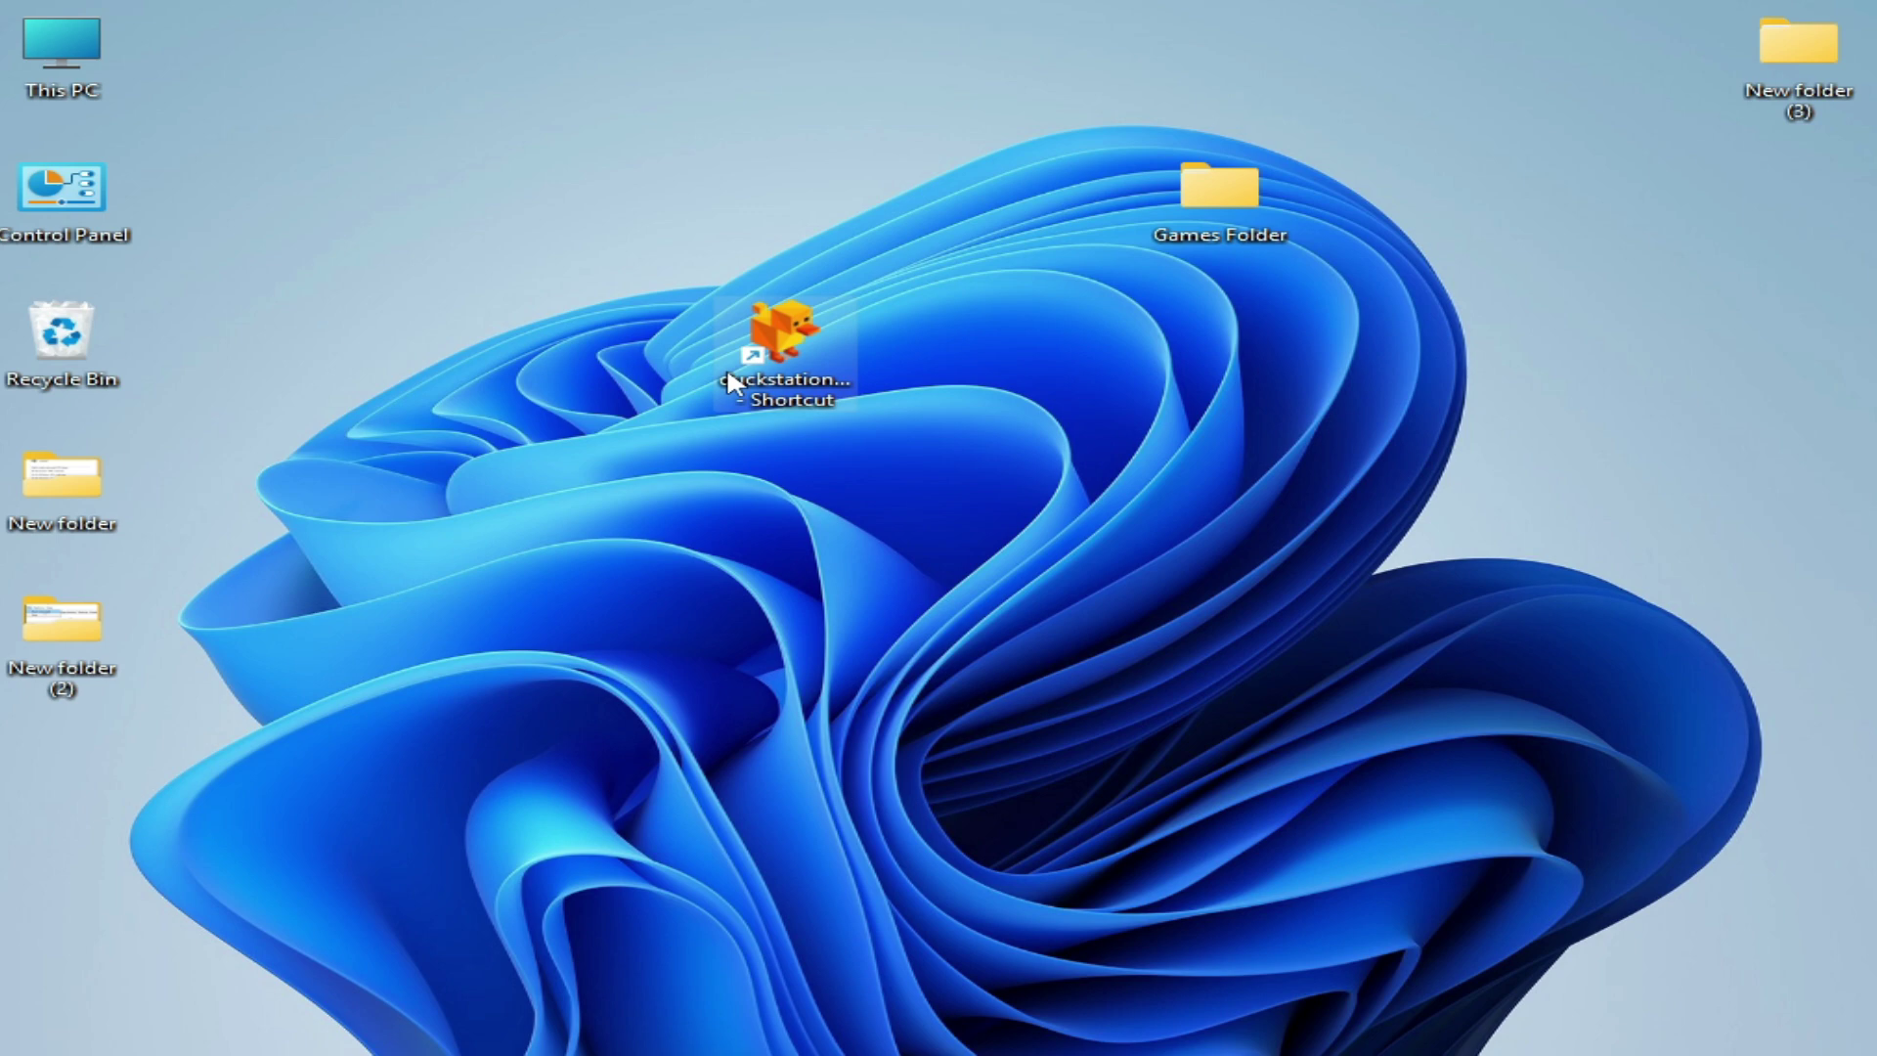
right_click(725, 381)
click(817, 404)
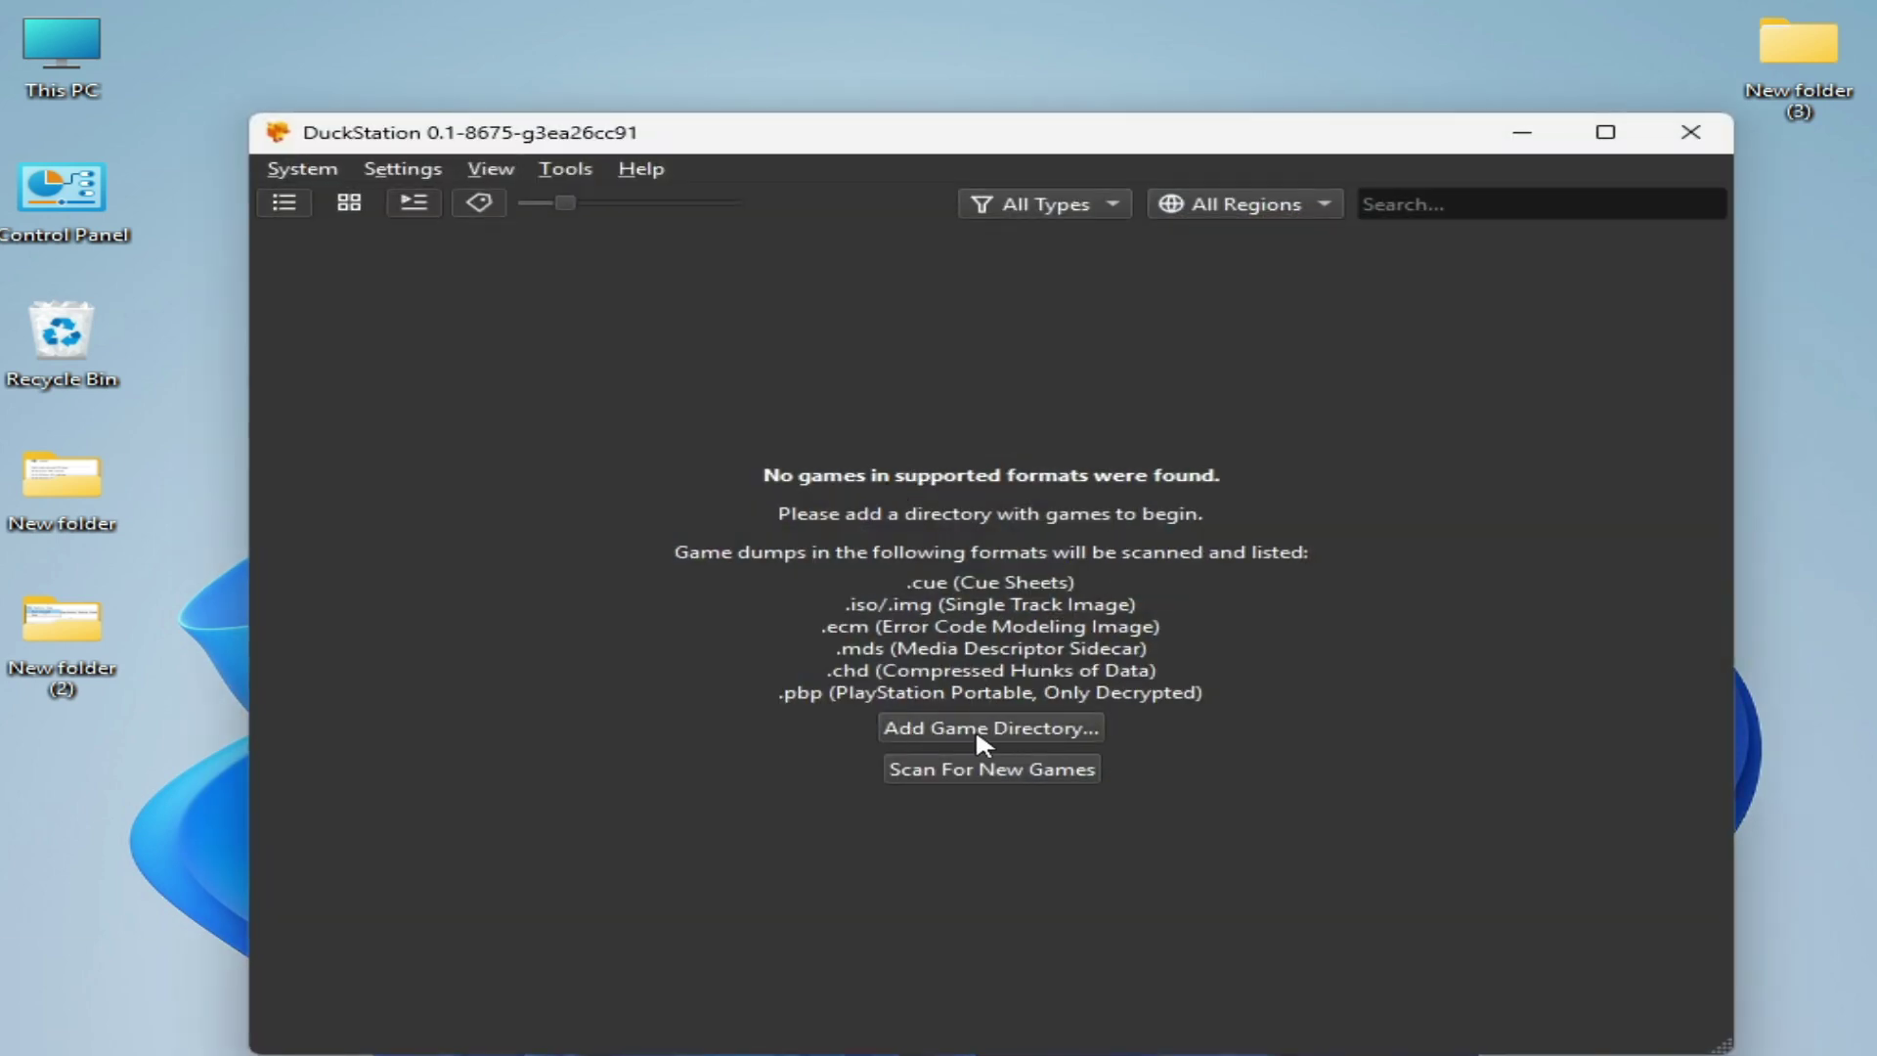
Step: Add Desktop's Games Folder as a DuckStation game directory
click(973, 721)
click(974, 720)
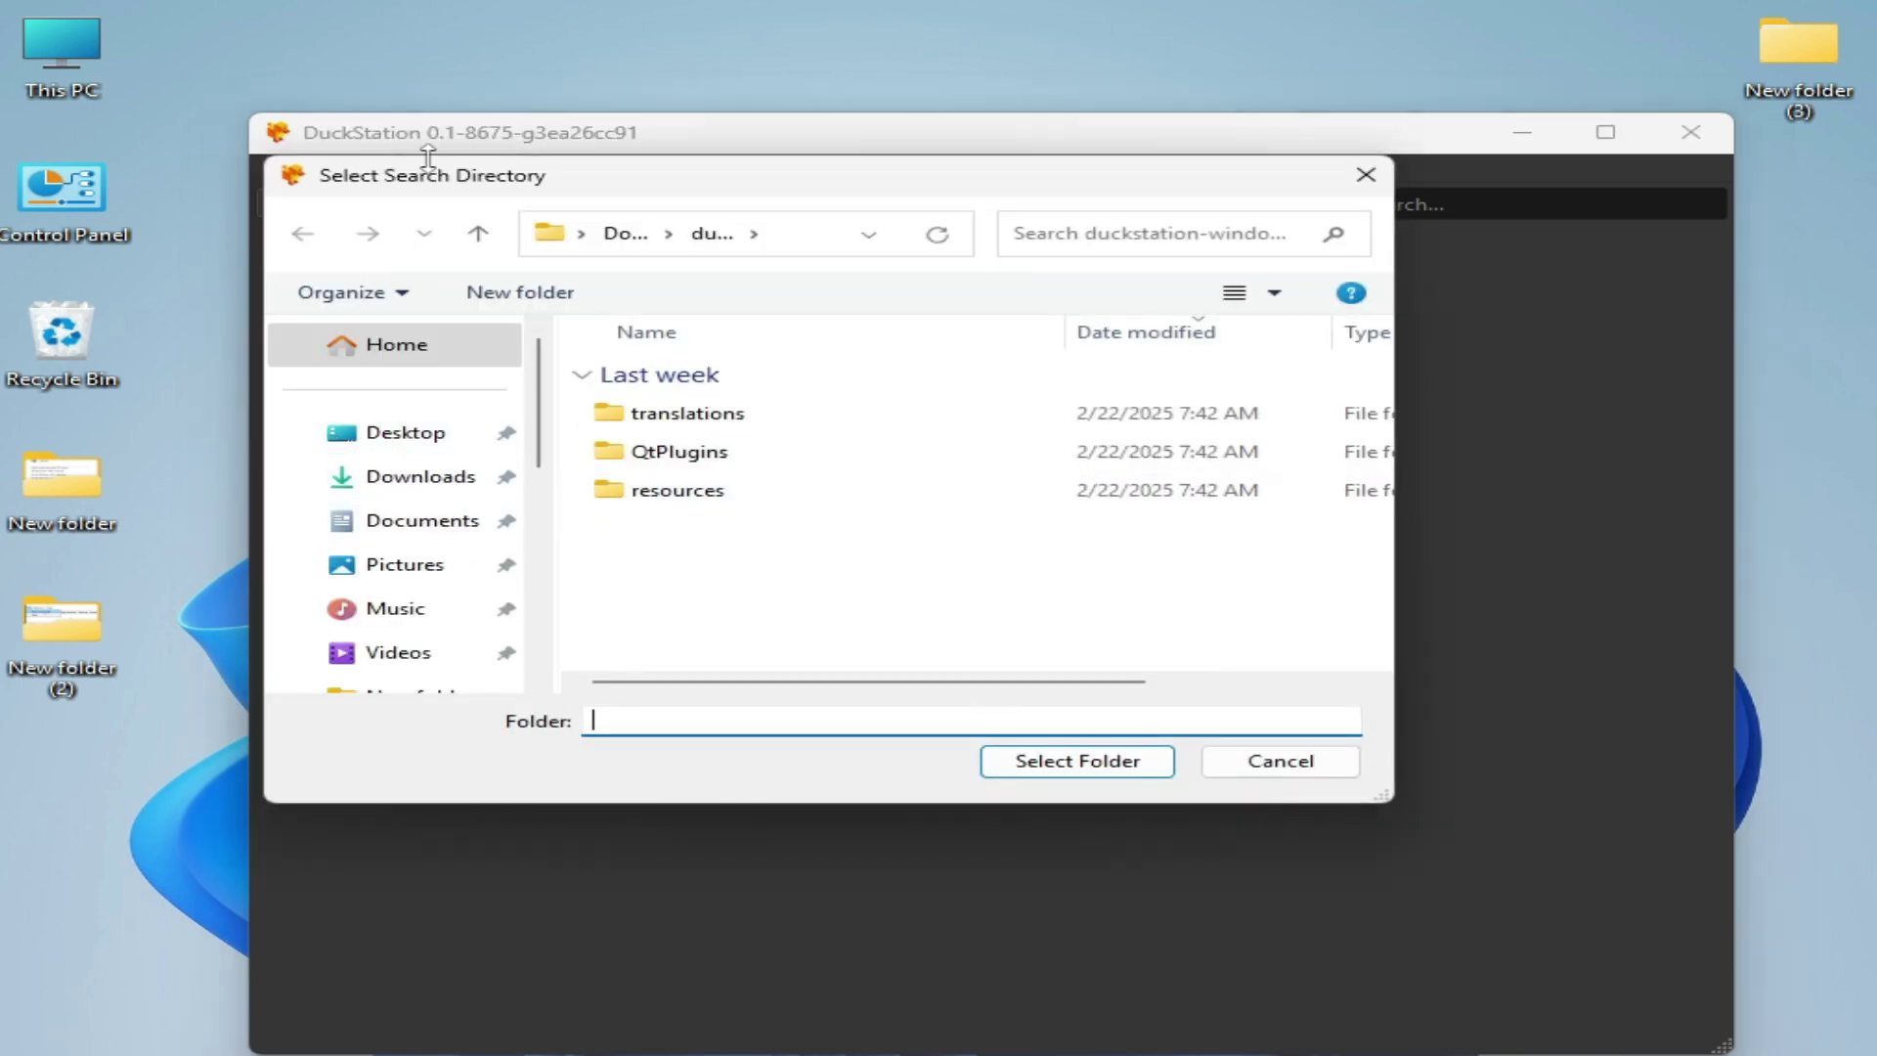
click(406, 433)
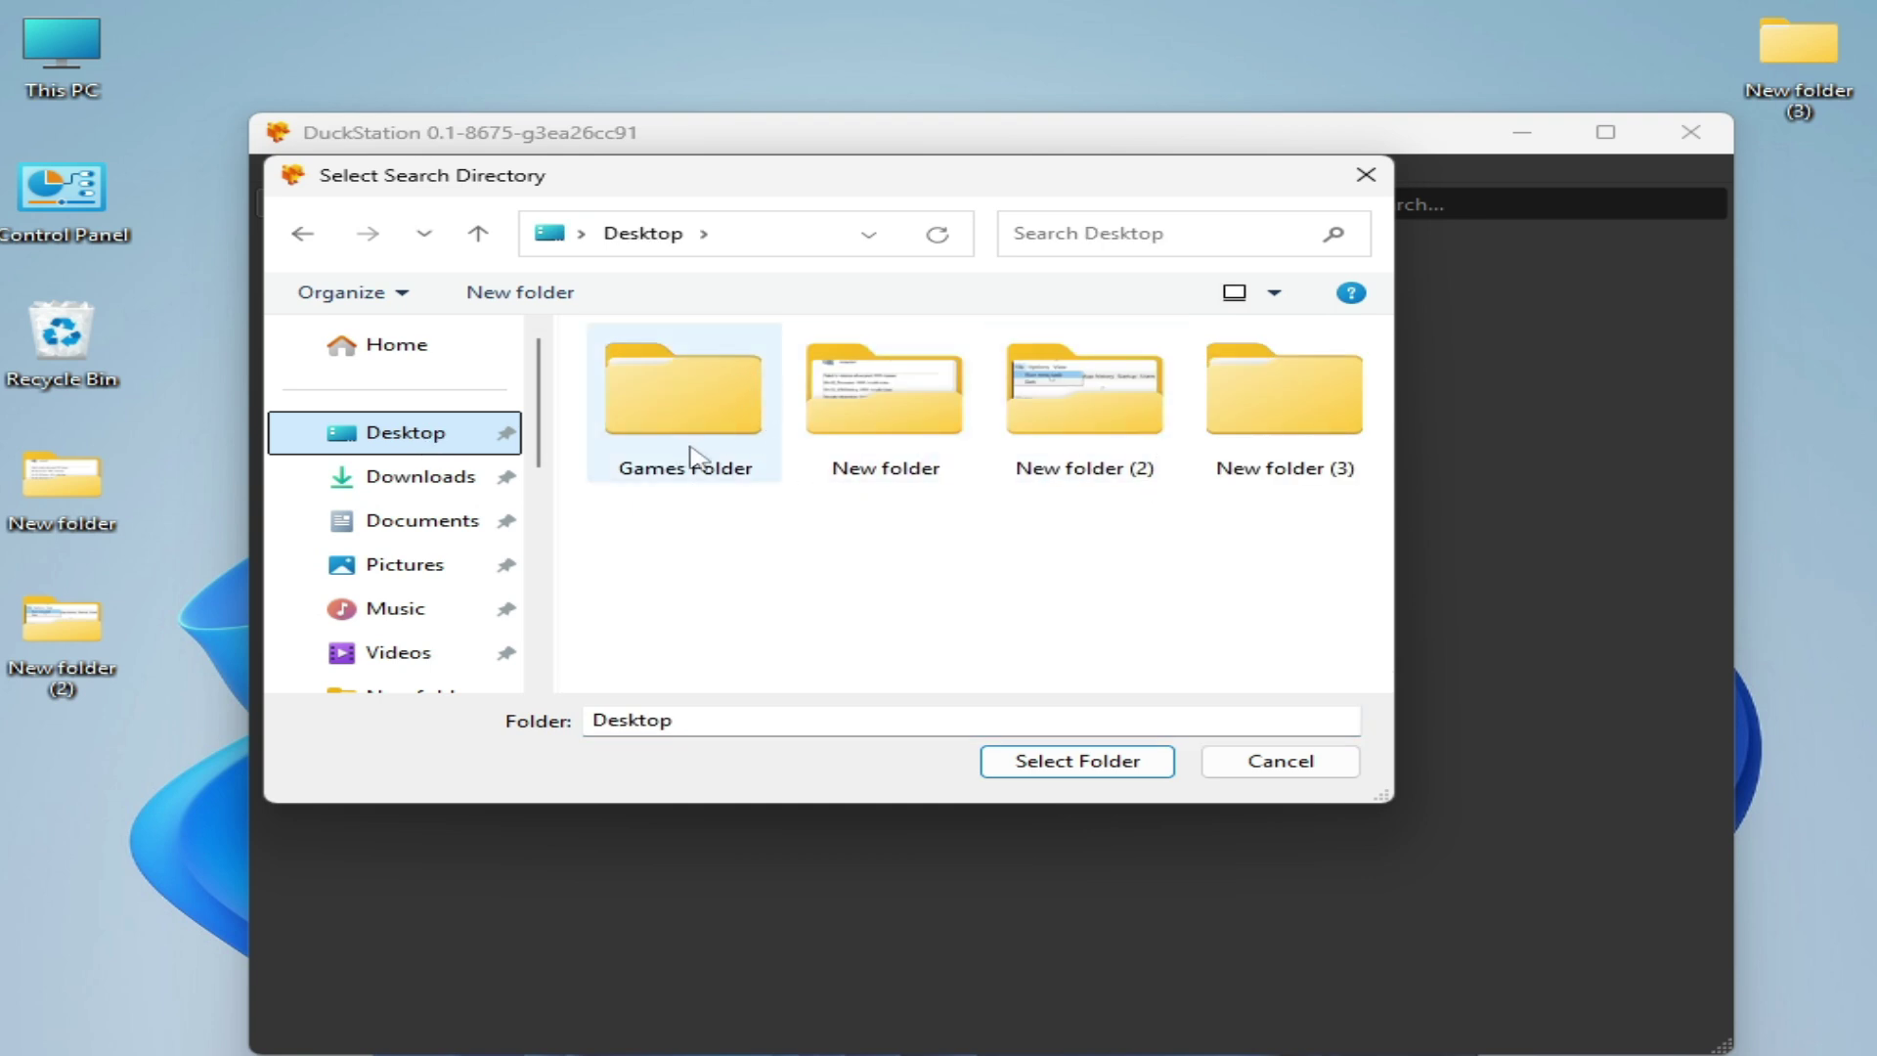
double_click(703, 444)
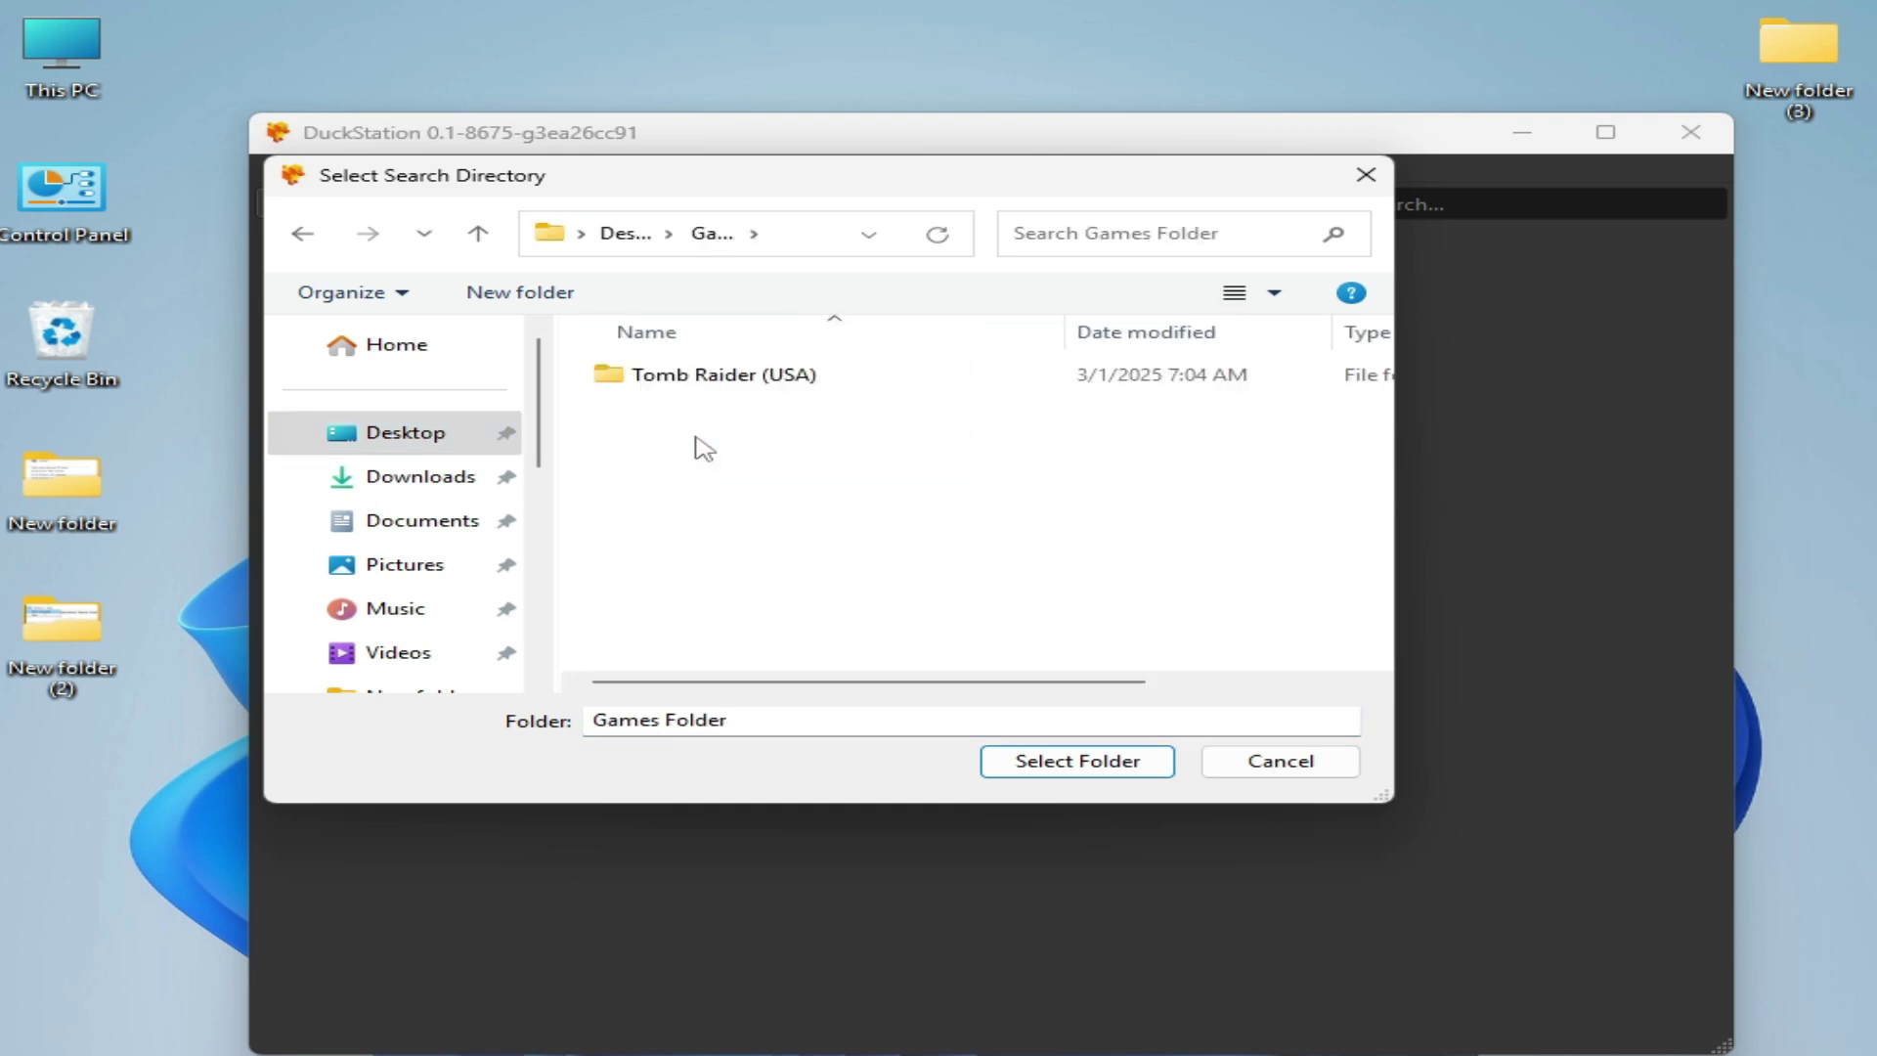
click(741, 375)
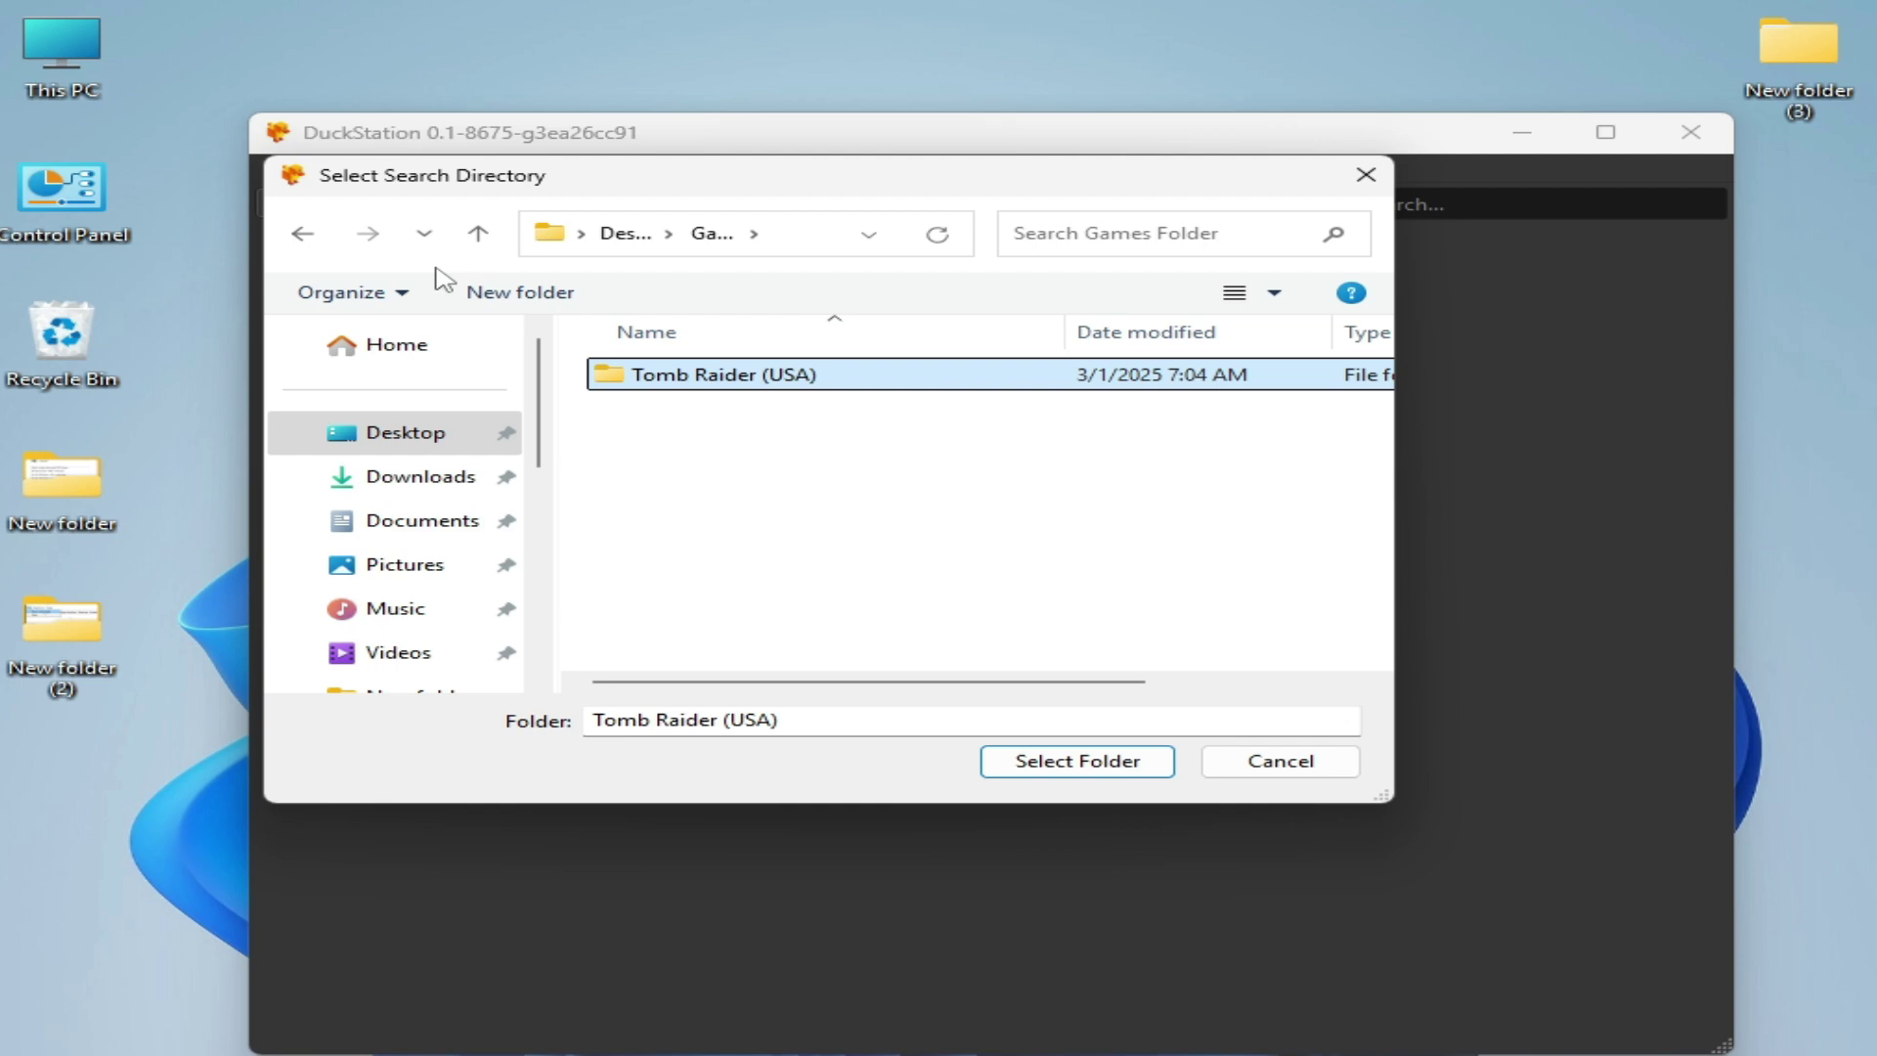
click(303, 233)
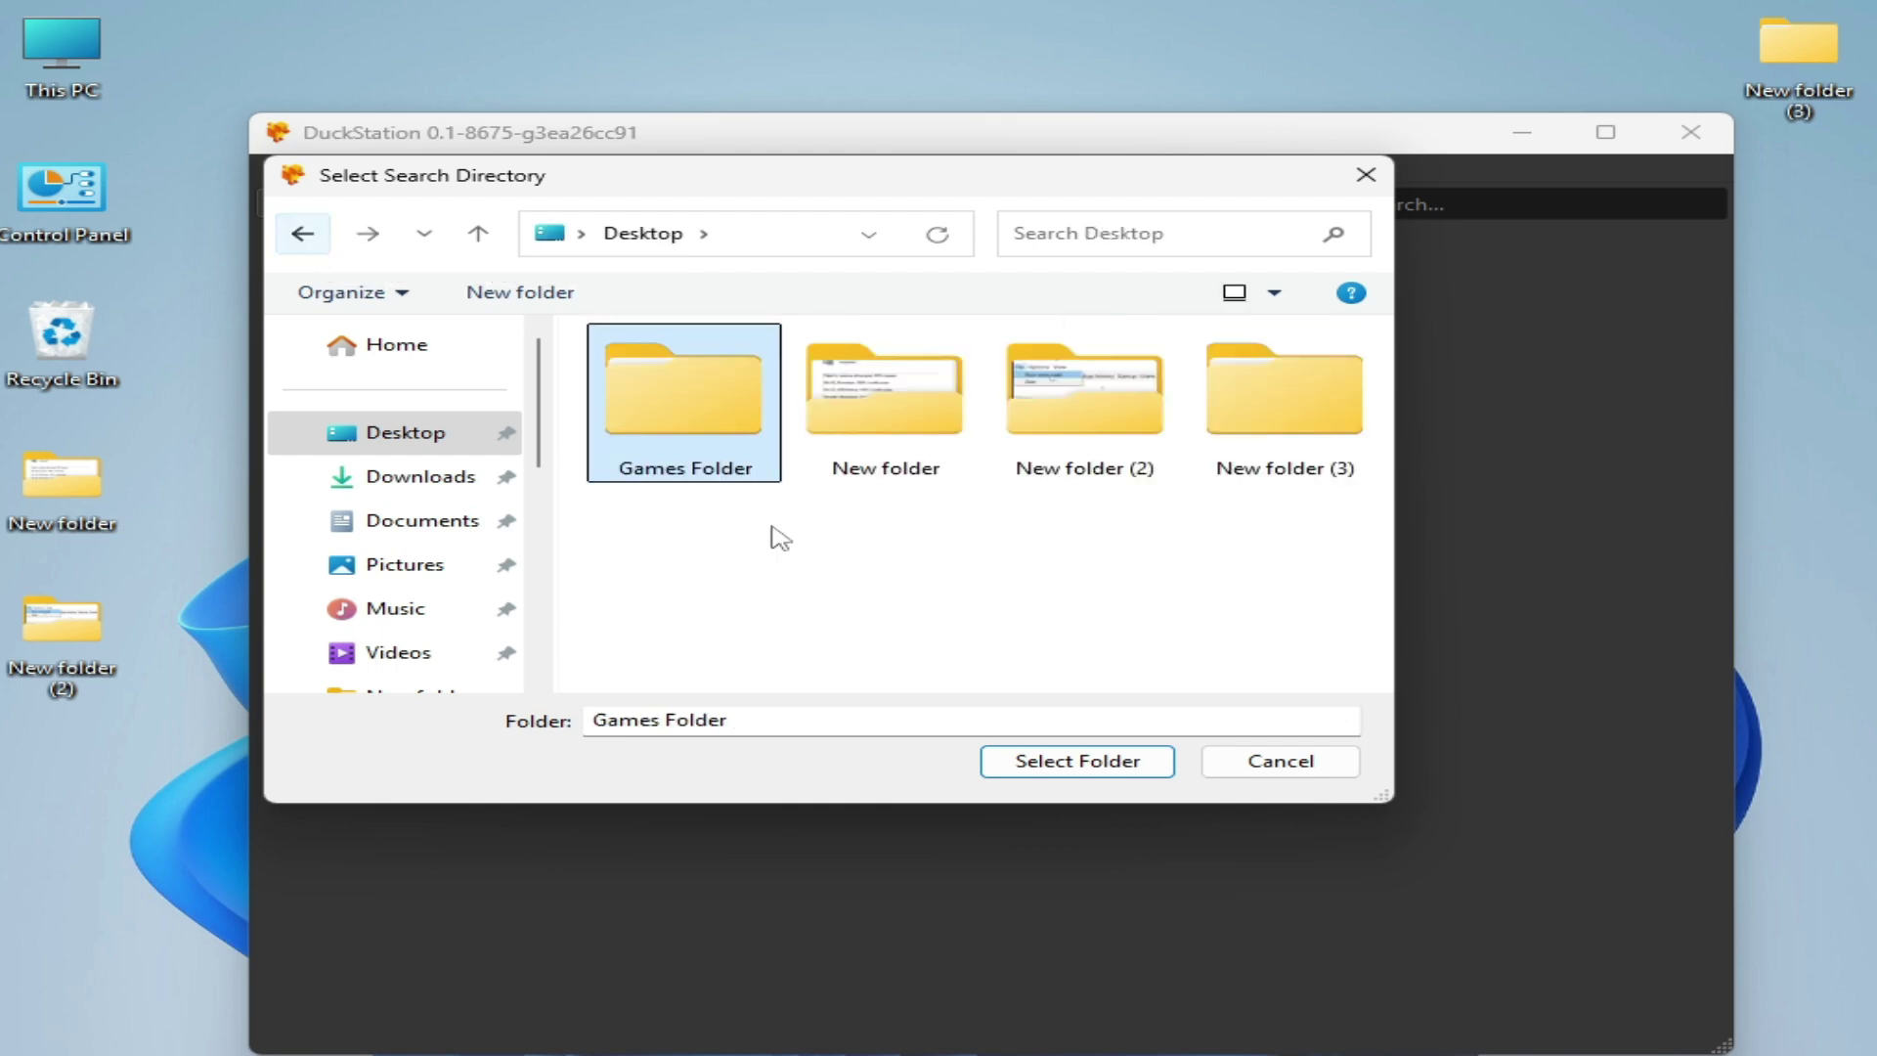
click(1078, 761)
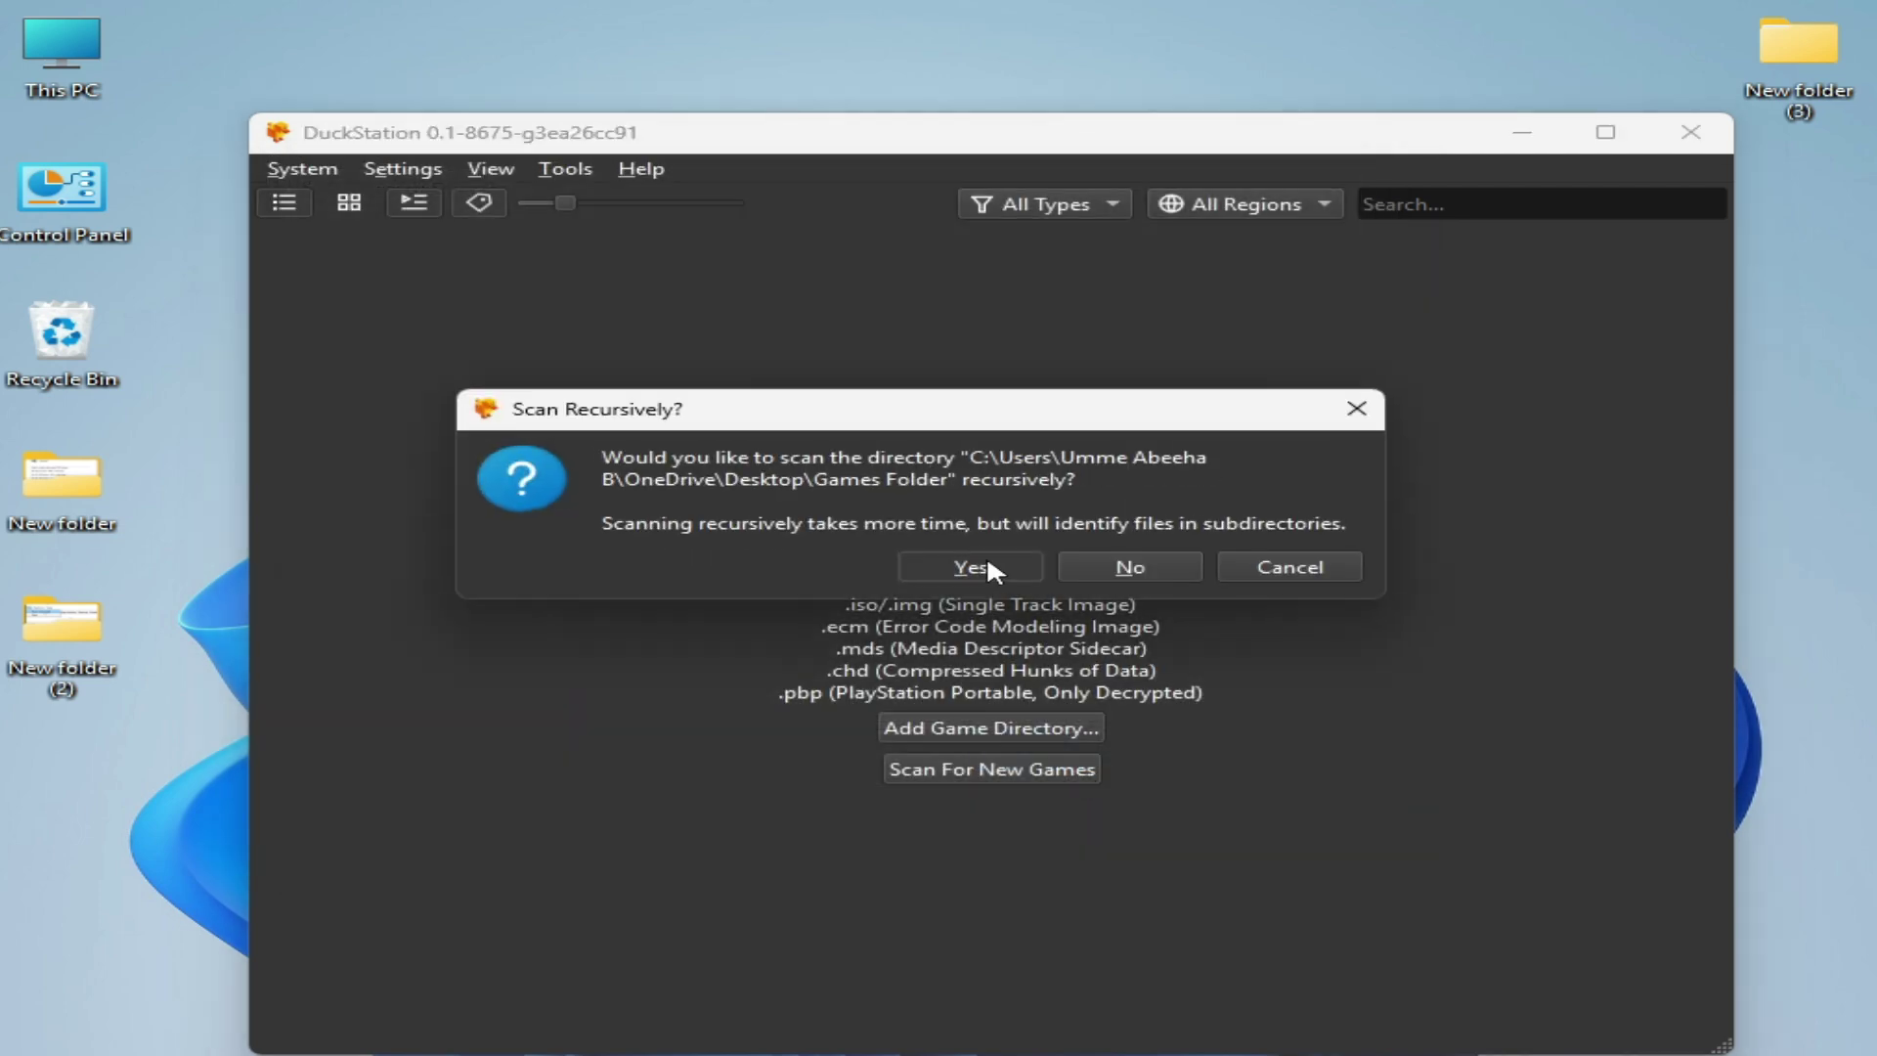
Step: Scan Games Folder recursively, boot Tomb Raider (USA) fresh, then request Power Off
click(969, 566)
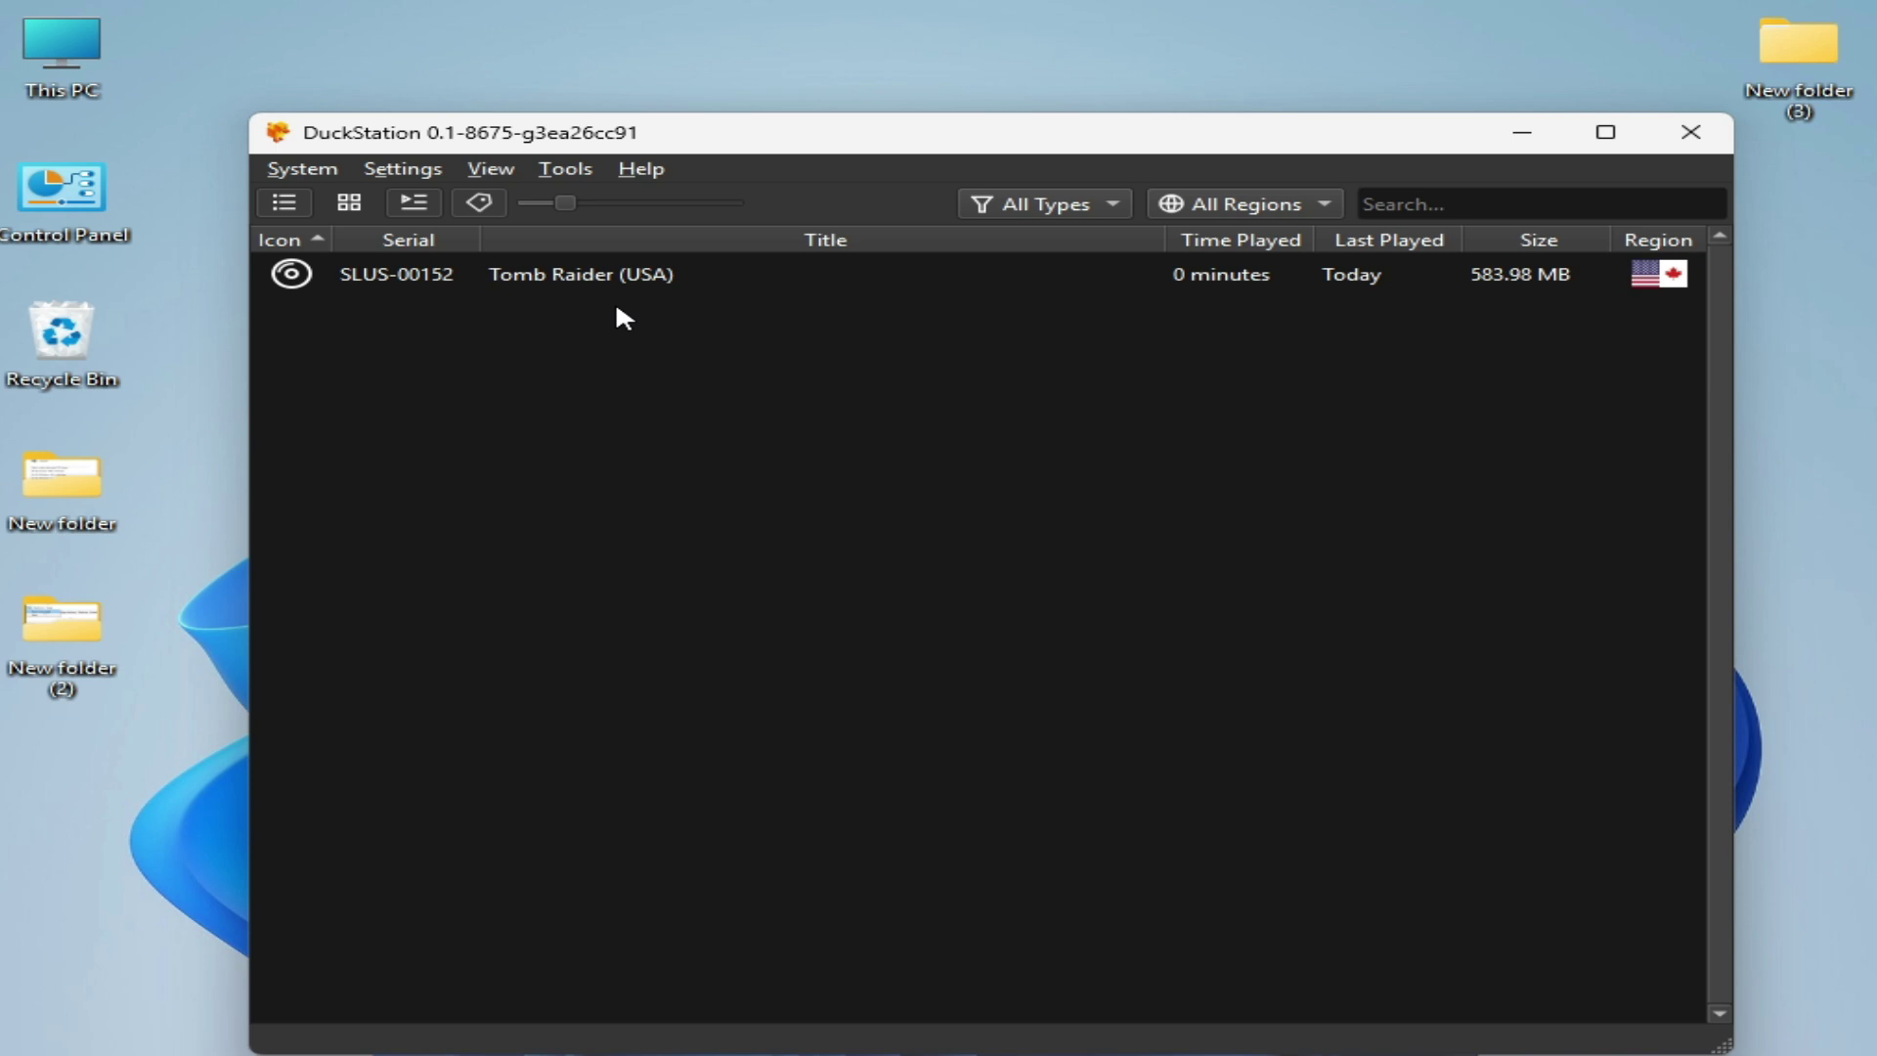
double_click(517, 275)
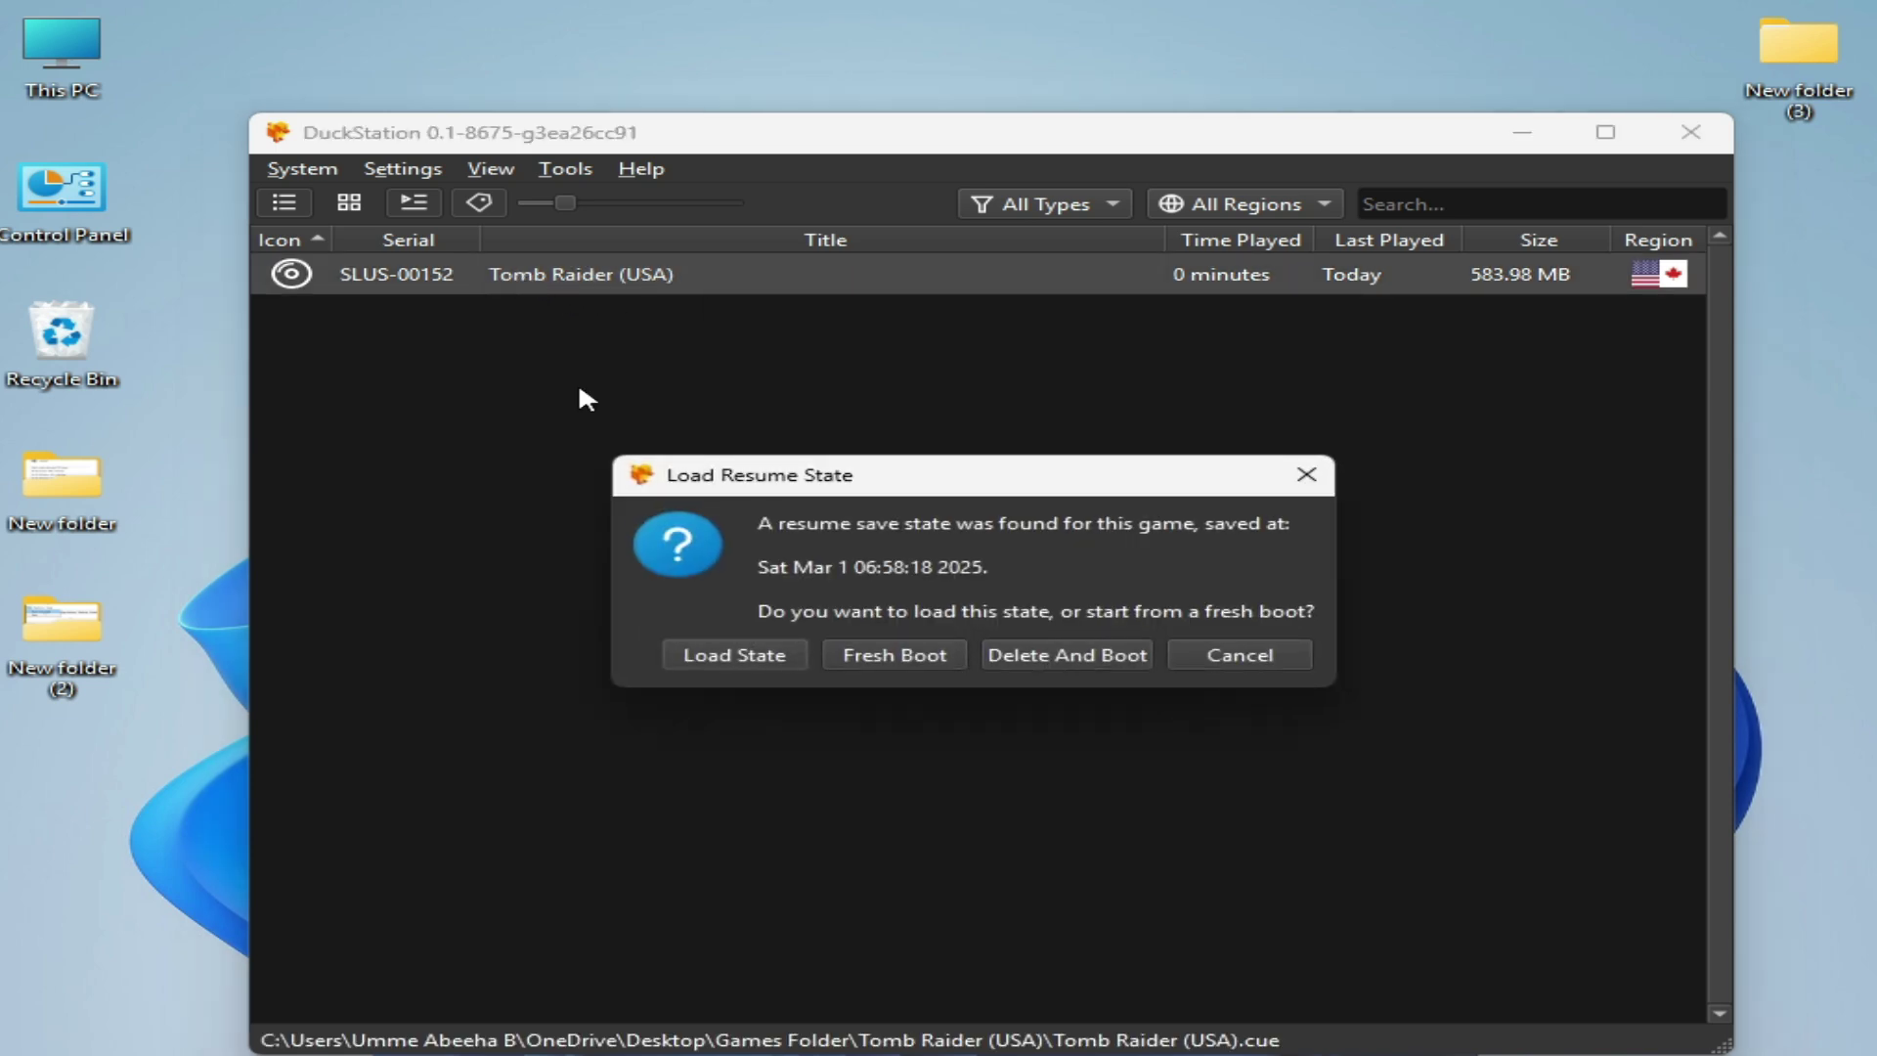
click(883, 656)
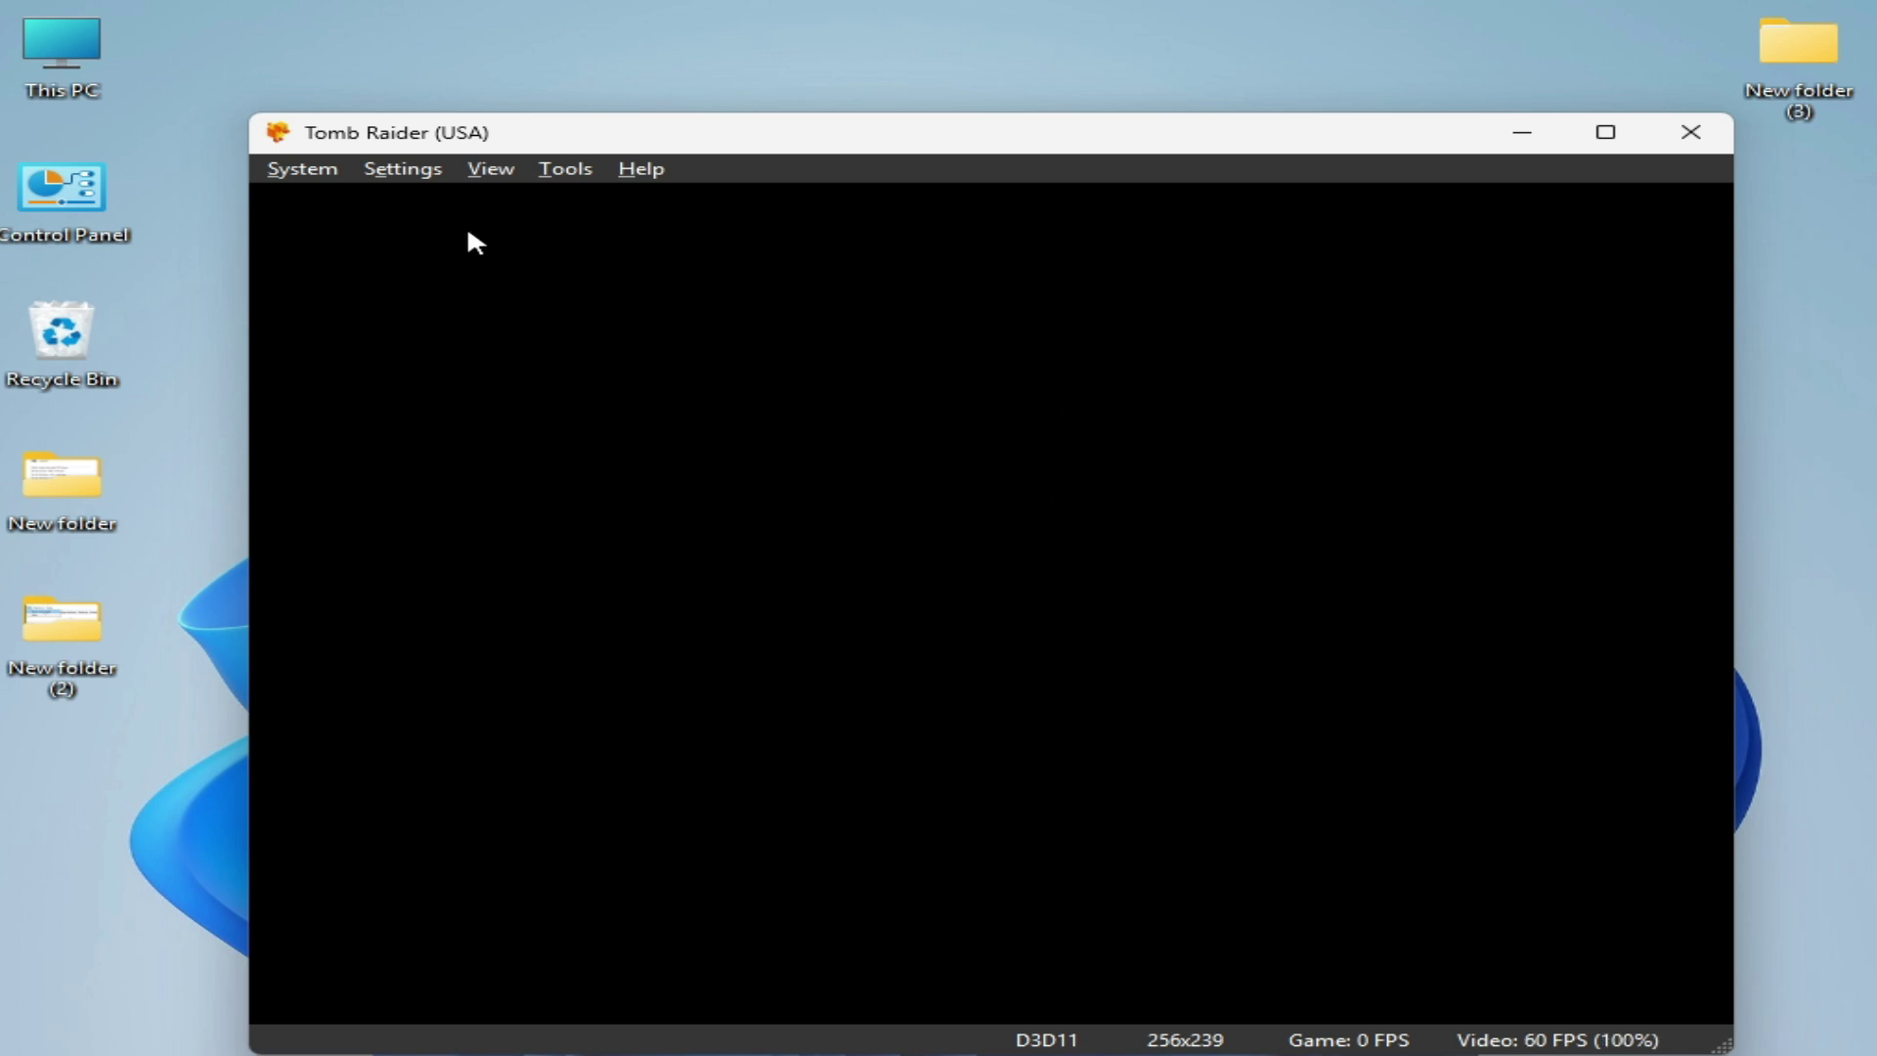
click(304, 170)
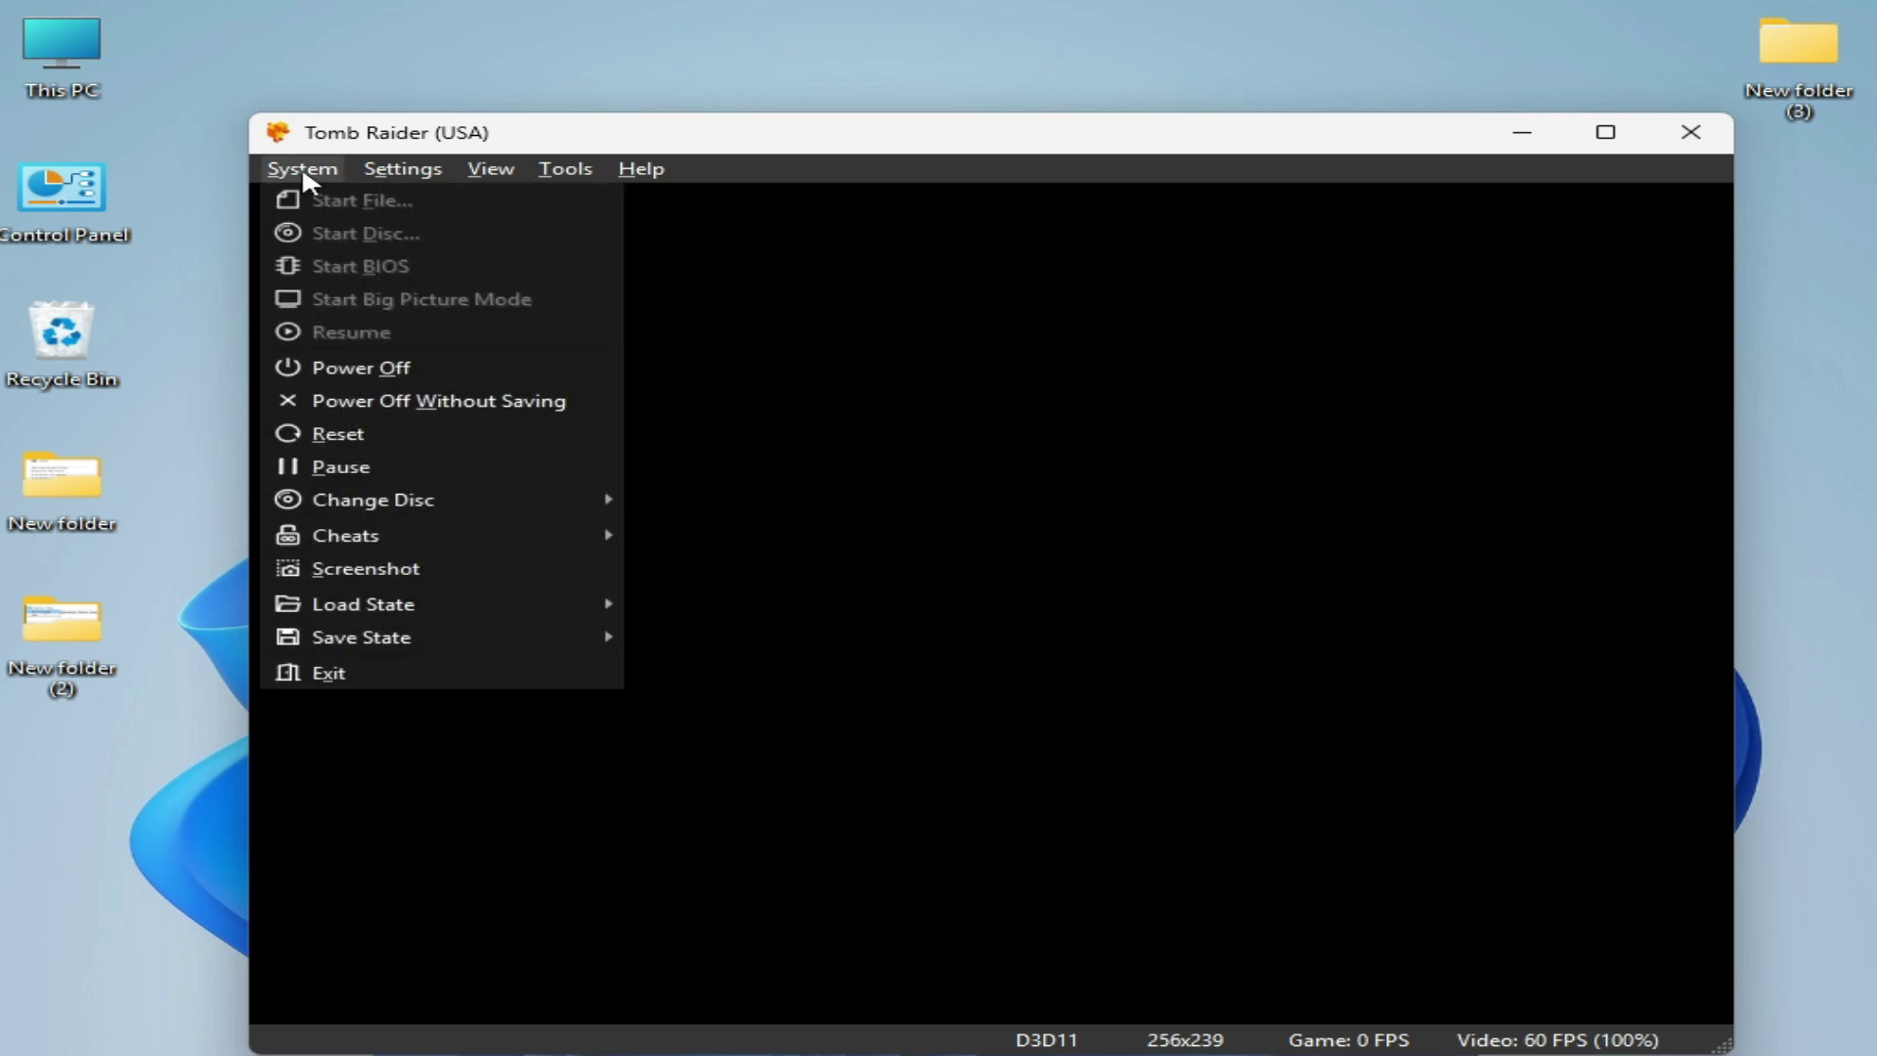
click(366, 367)
Step: Confirm the shutdown and open the Games Folder > Tomb Raider (USA) folder
click(1088, 635)
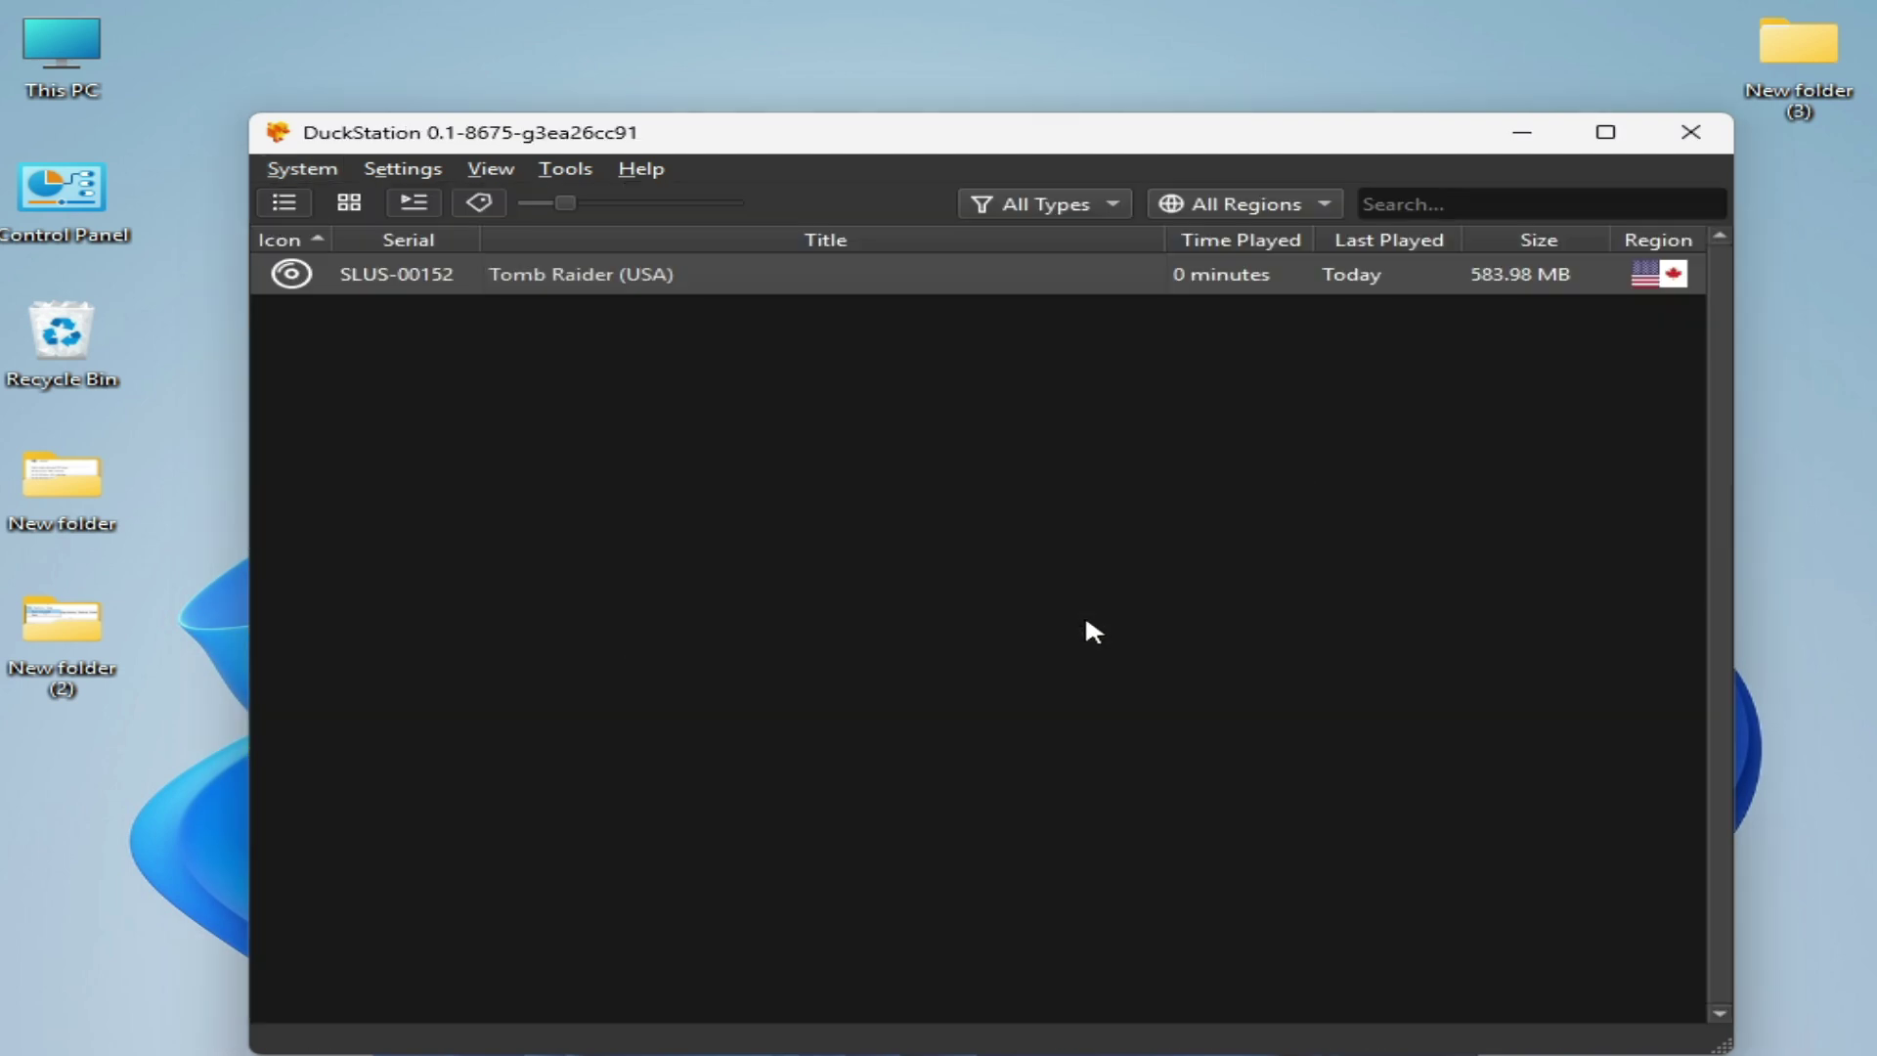
drag(1364, 144, 1201, 528)
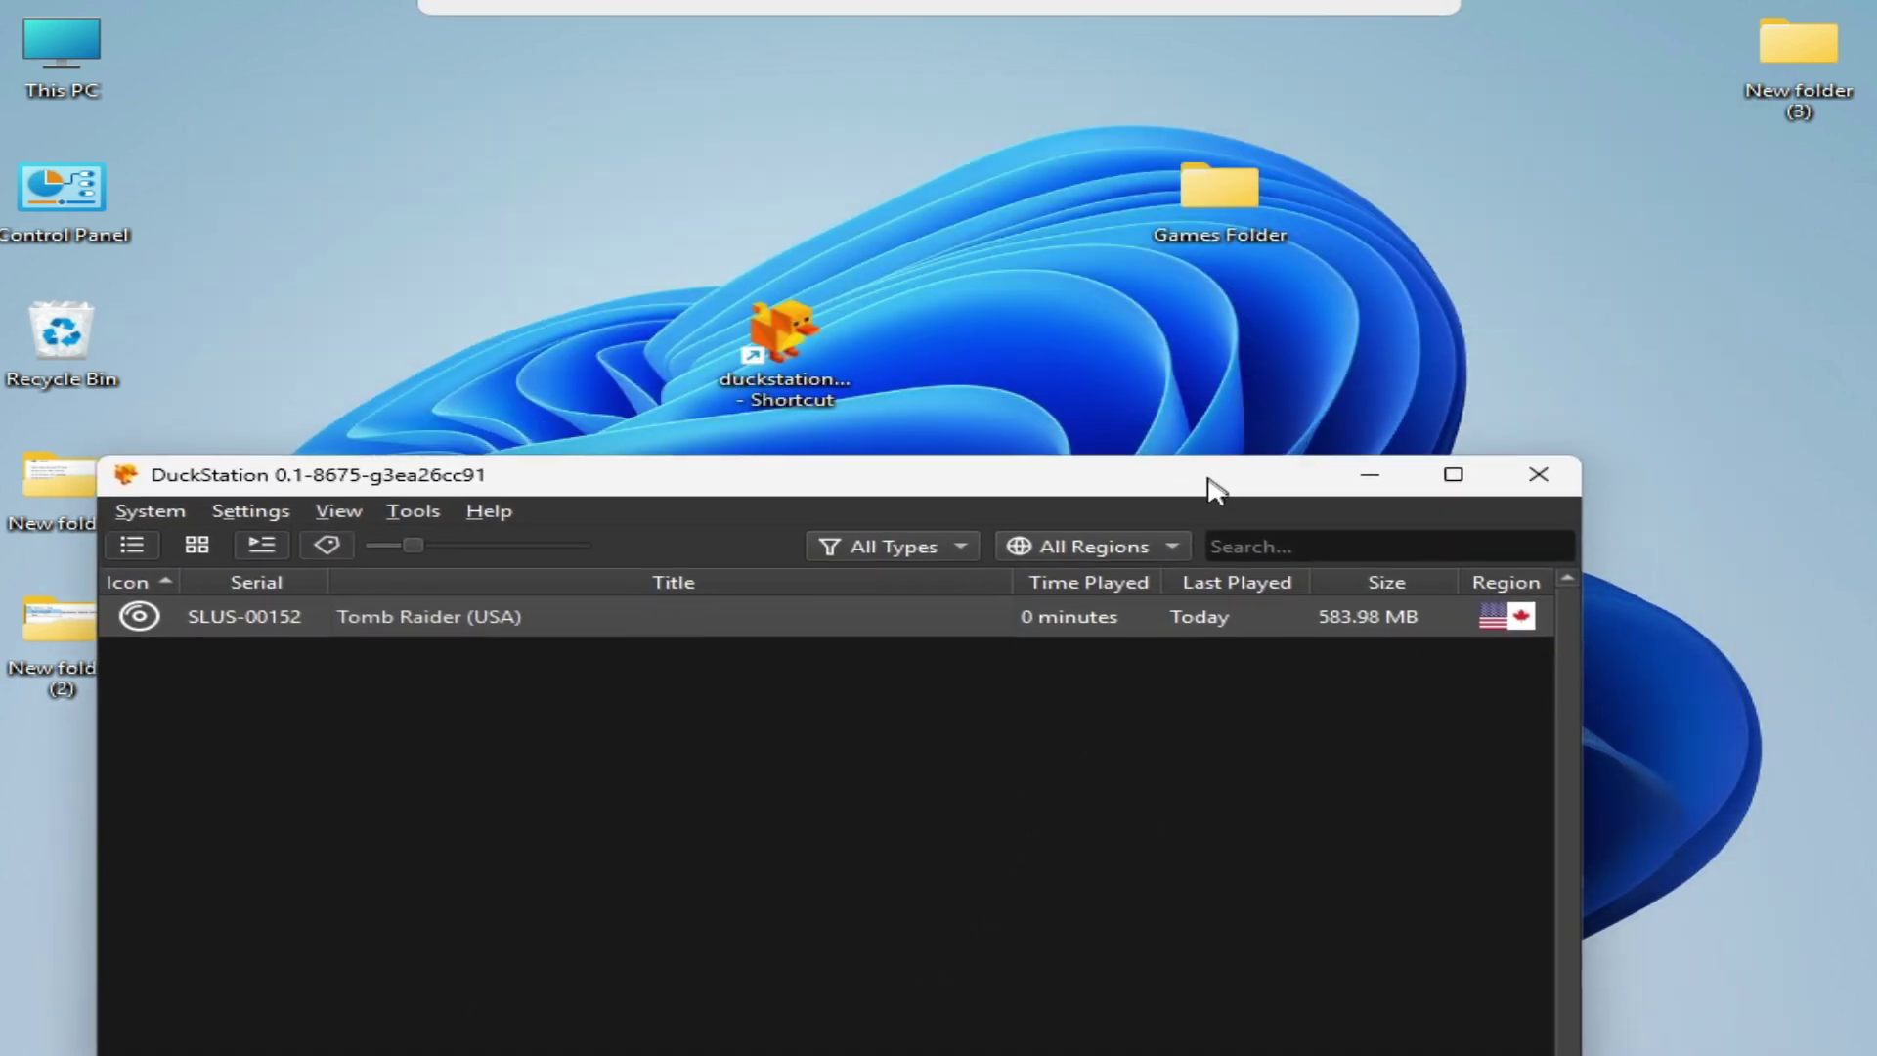
double_click(1237, 191)
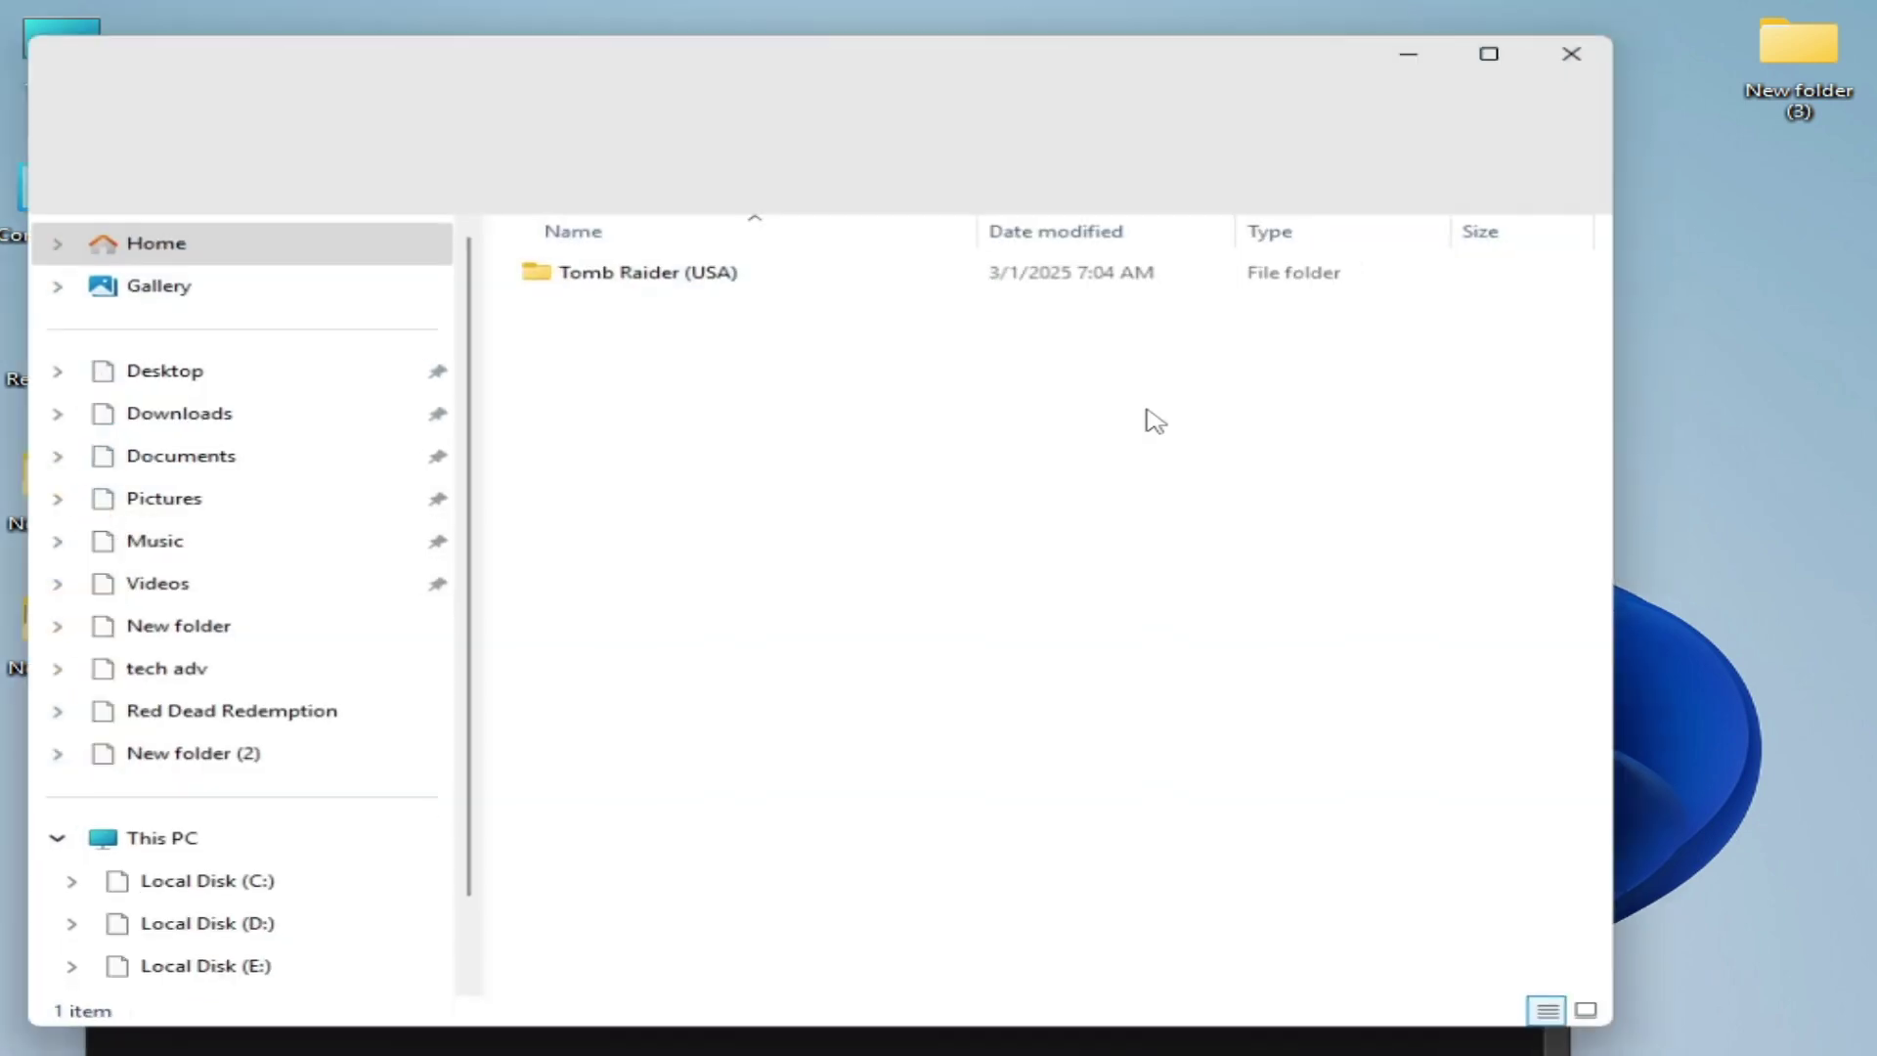
drag(740, 58, 1156, 539)
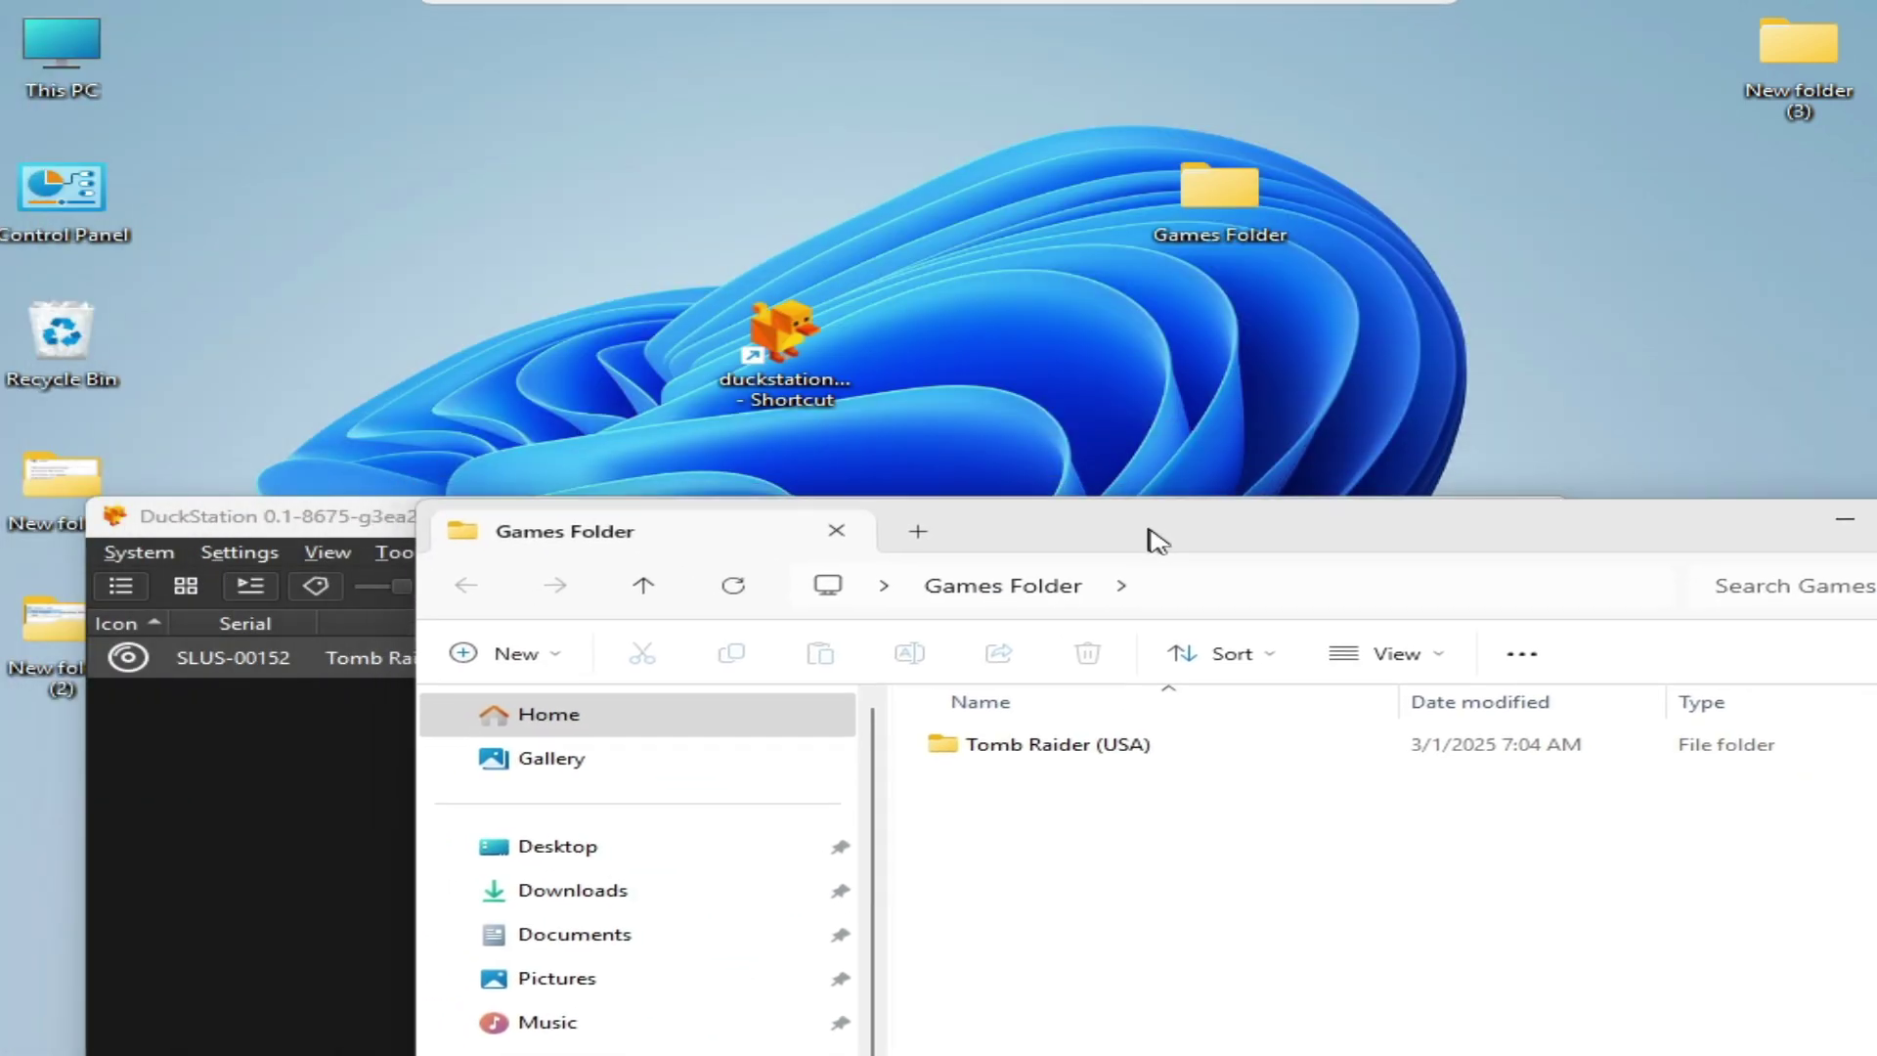
double_click(1056, 743)
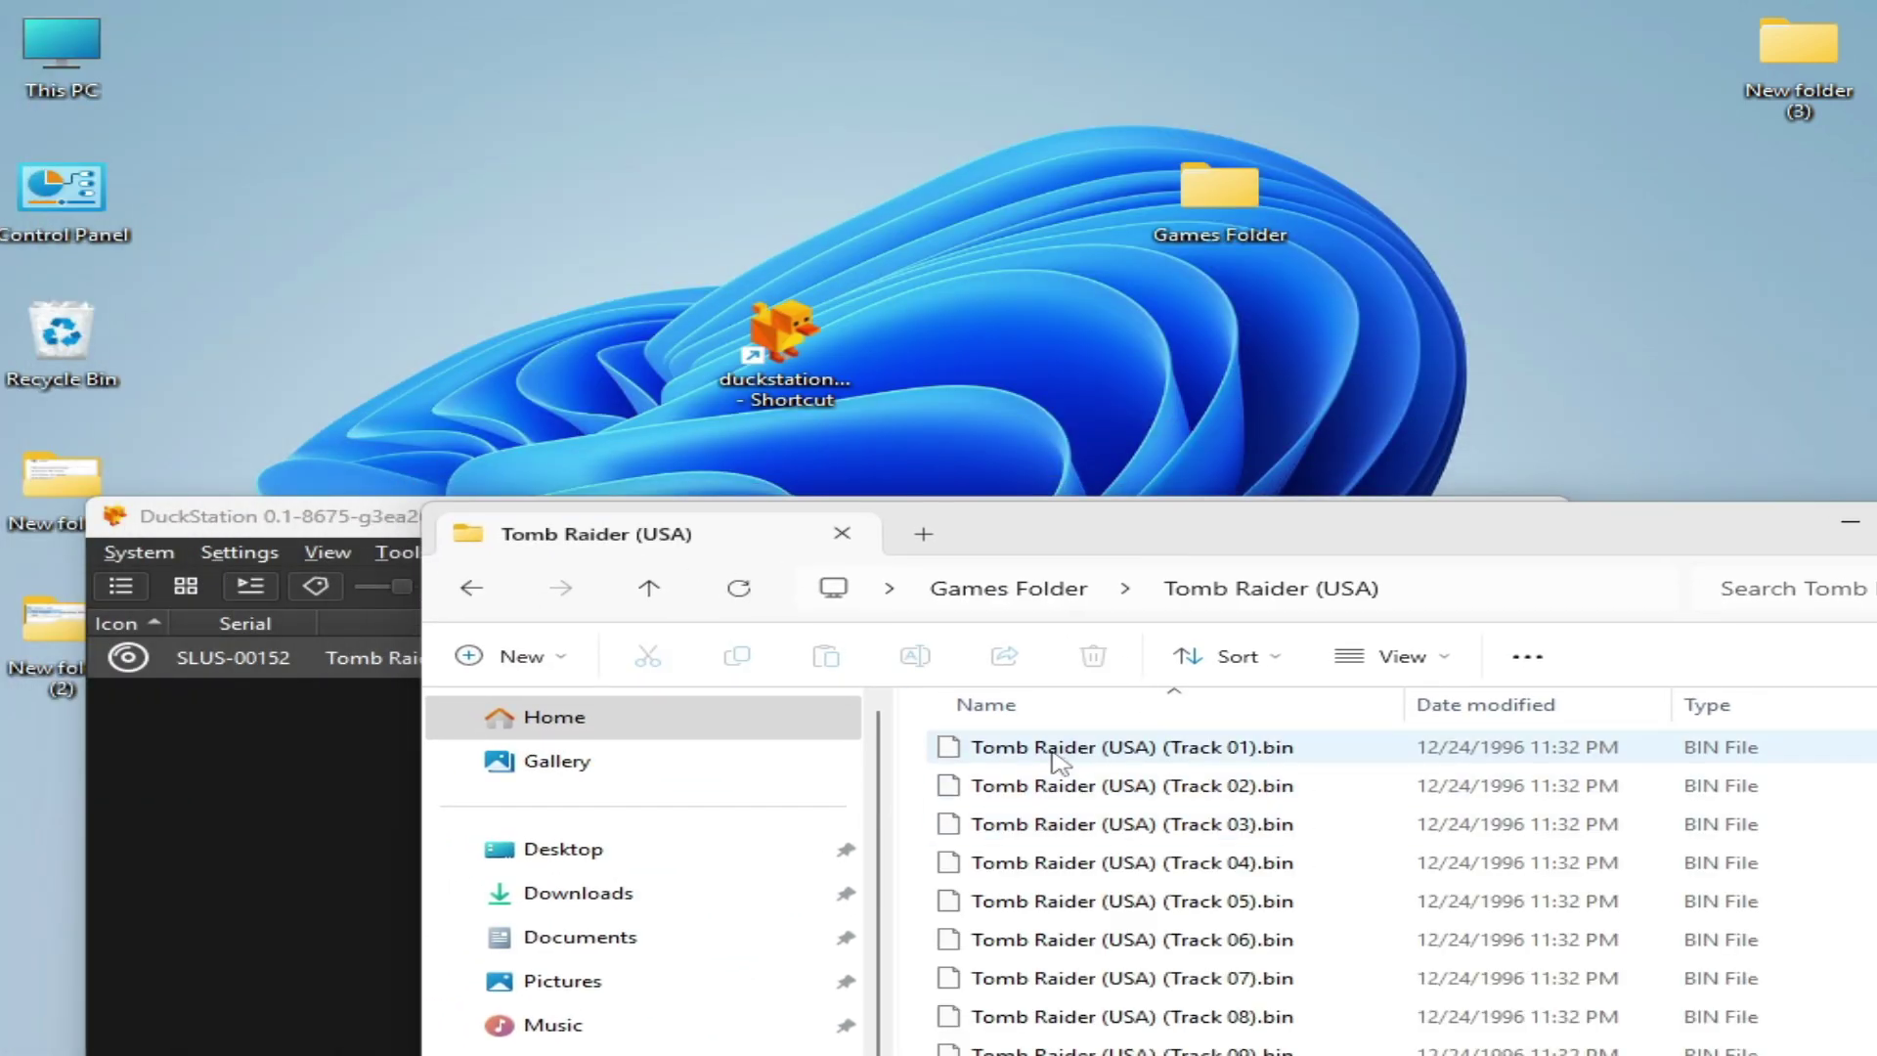
Step: Move Tomb Raider (USA) (Track 01).bin onto the desktop by cutting and pasting it
click(1053, 758)
right_click(1052, 758)
key(Escape)
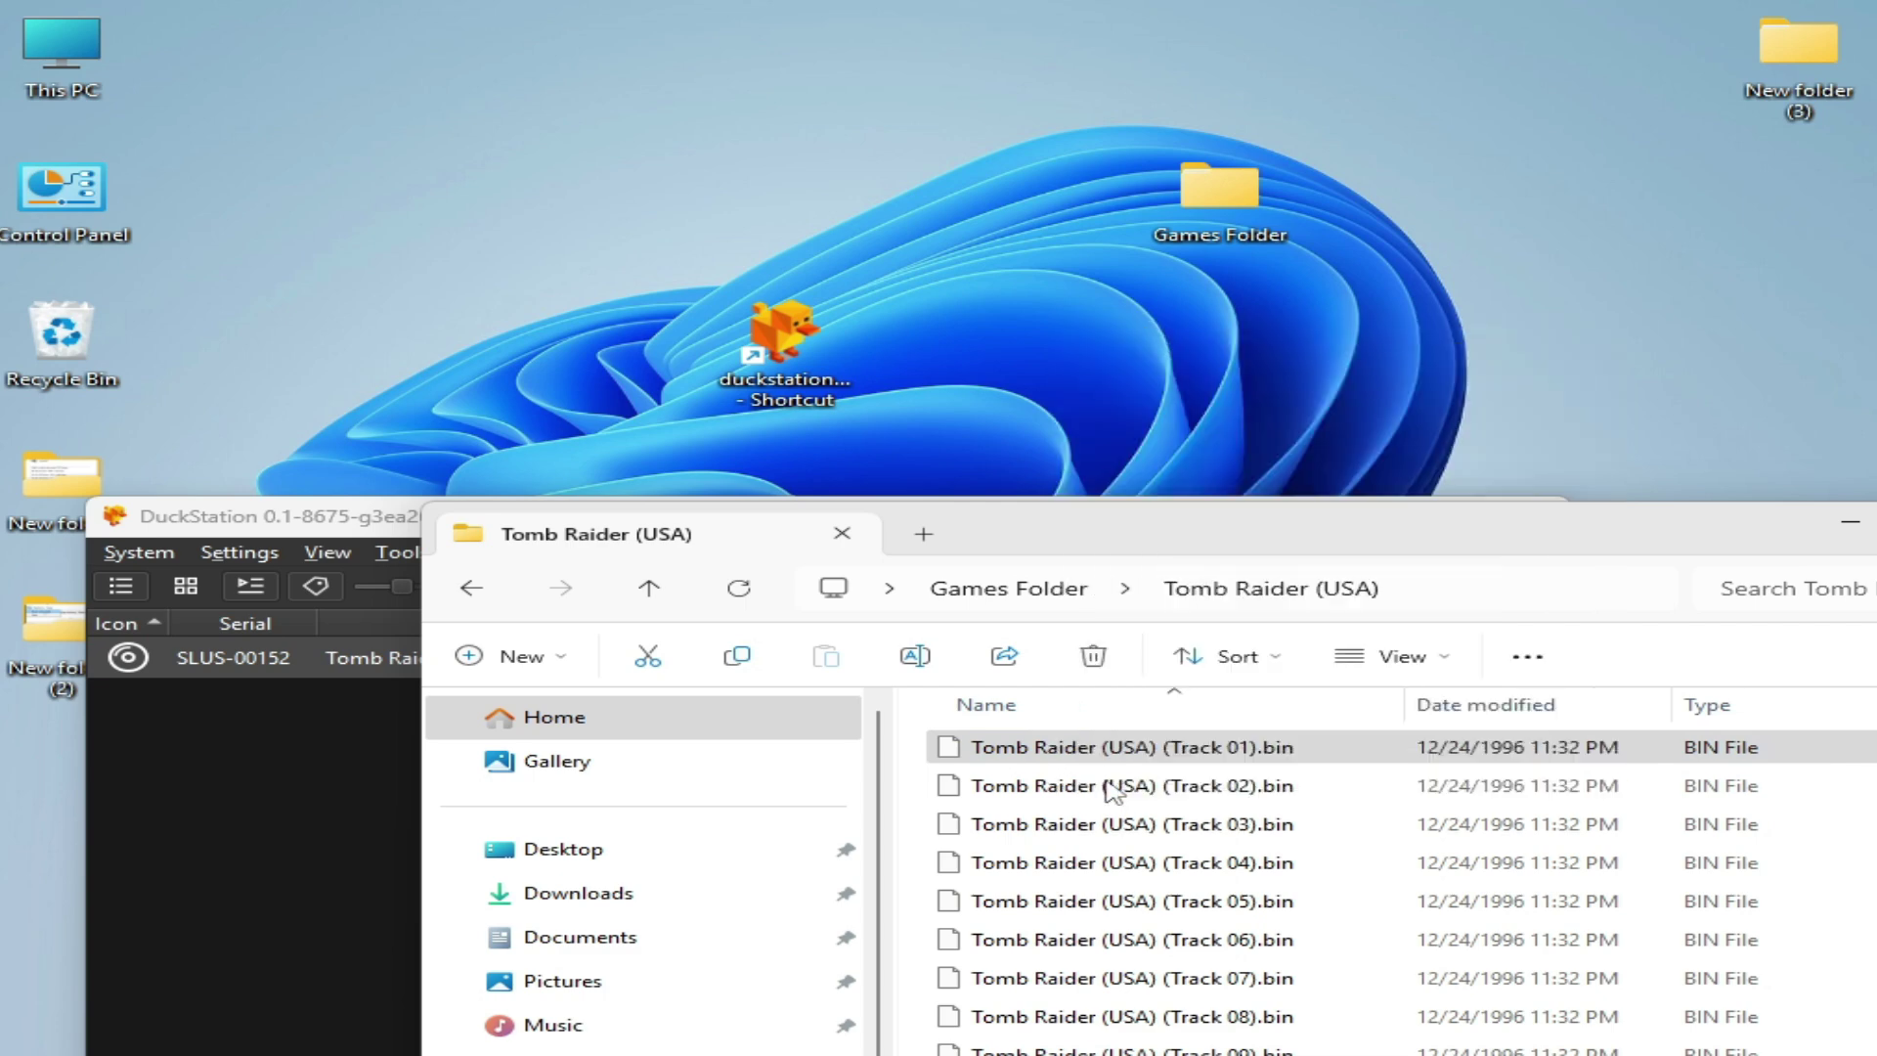
right_click(845, 138)
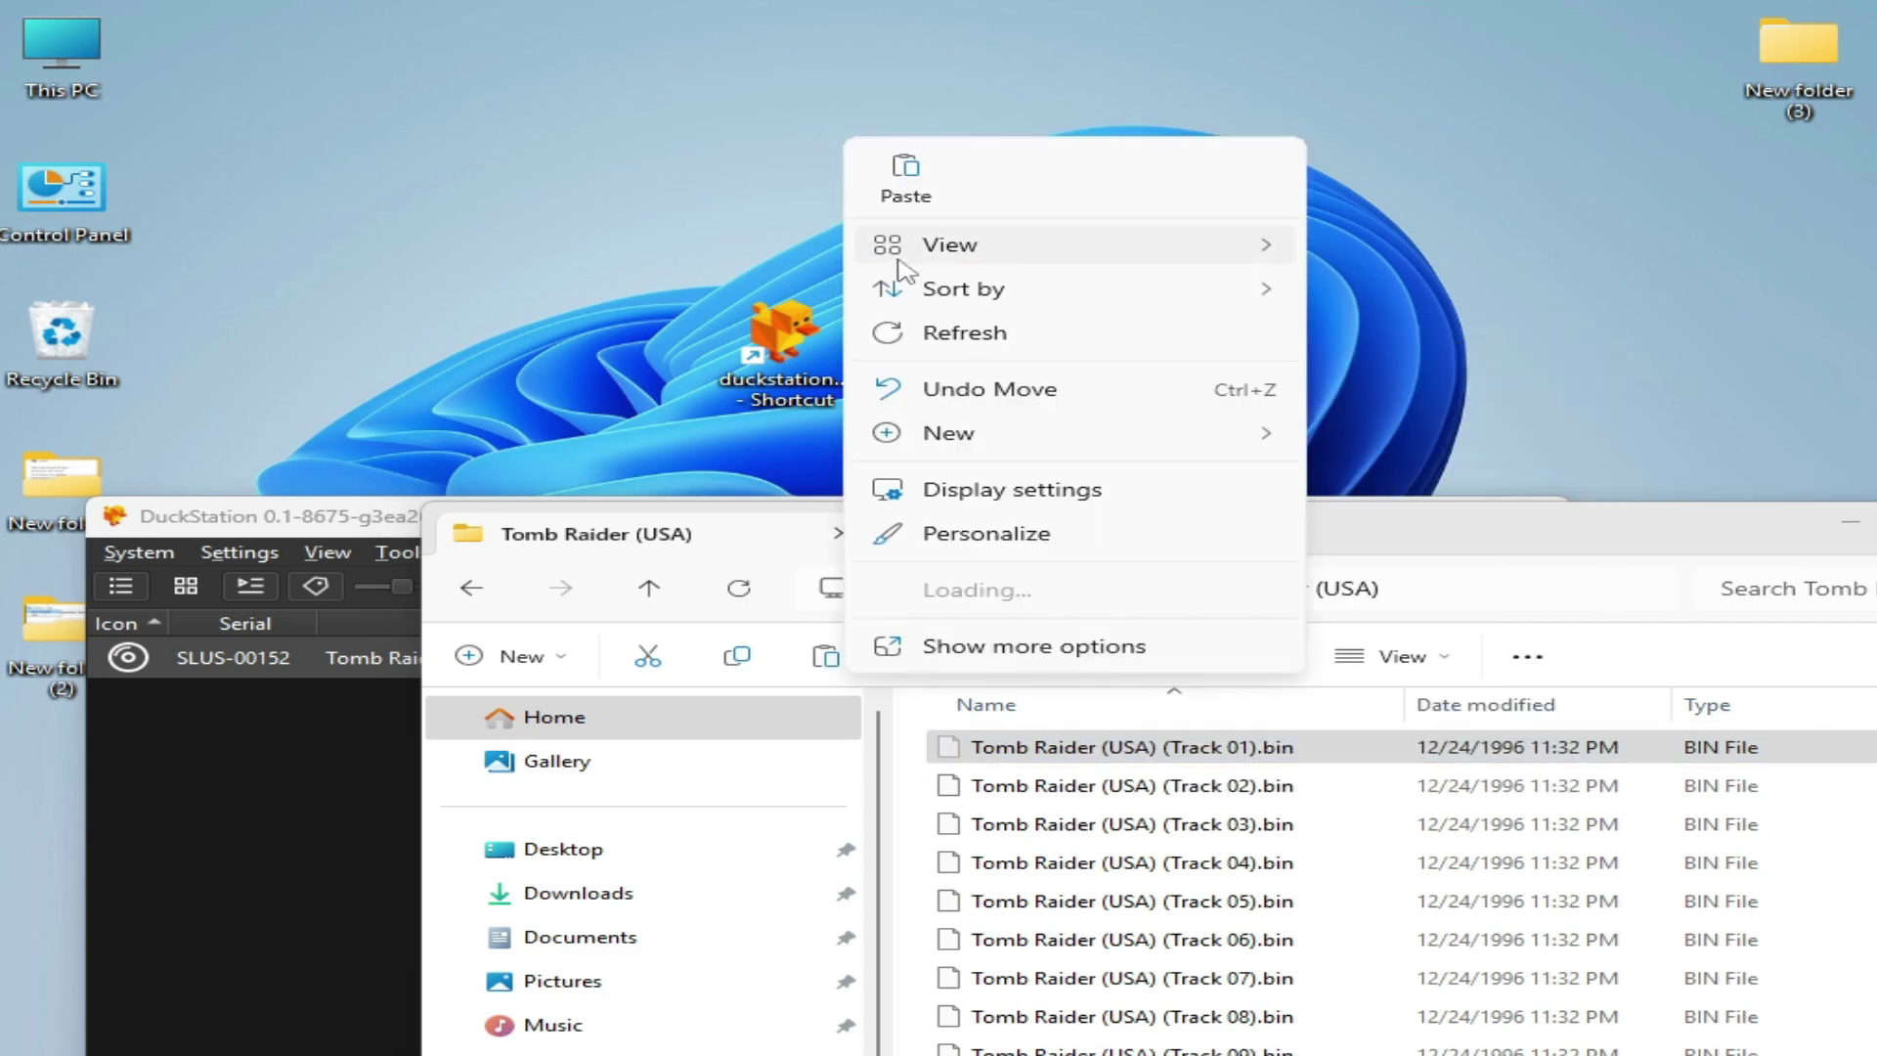
click(906, 176)
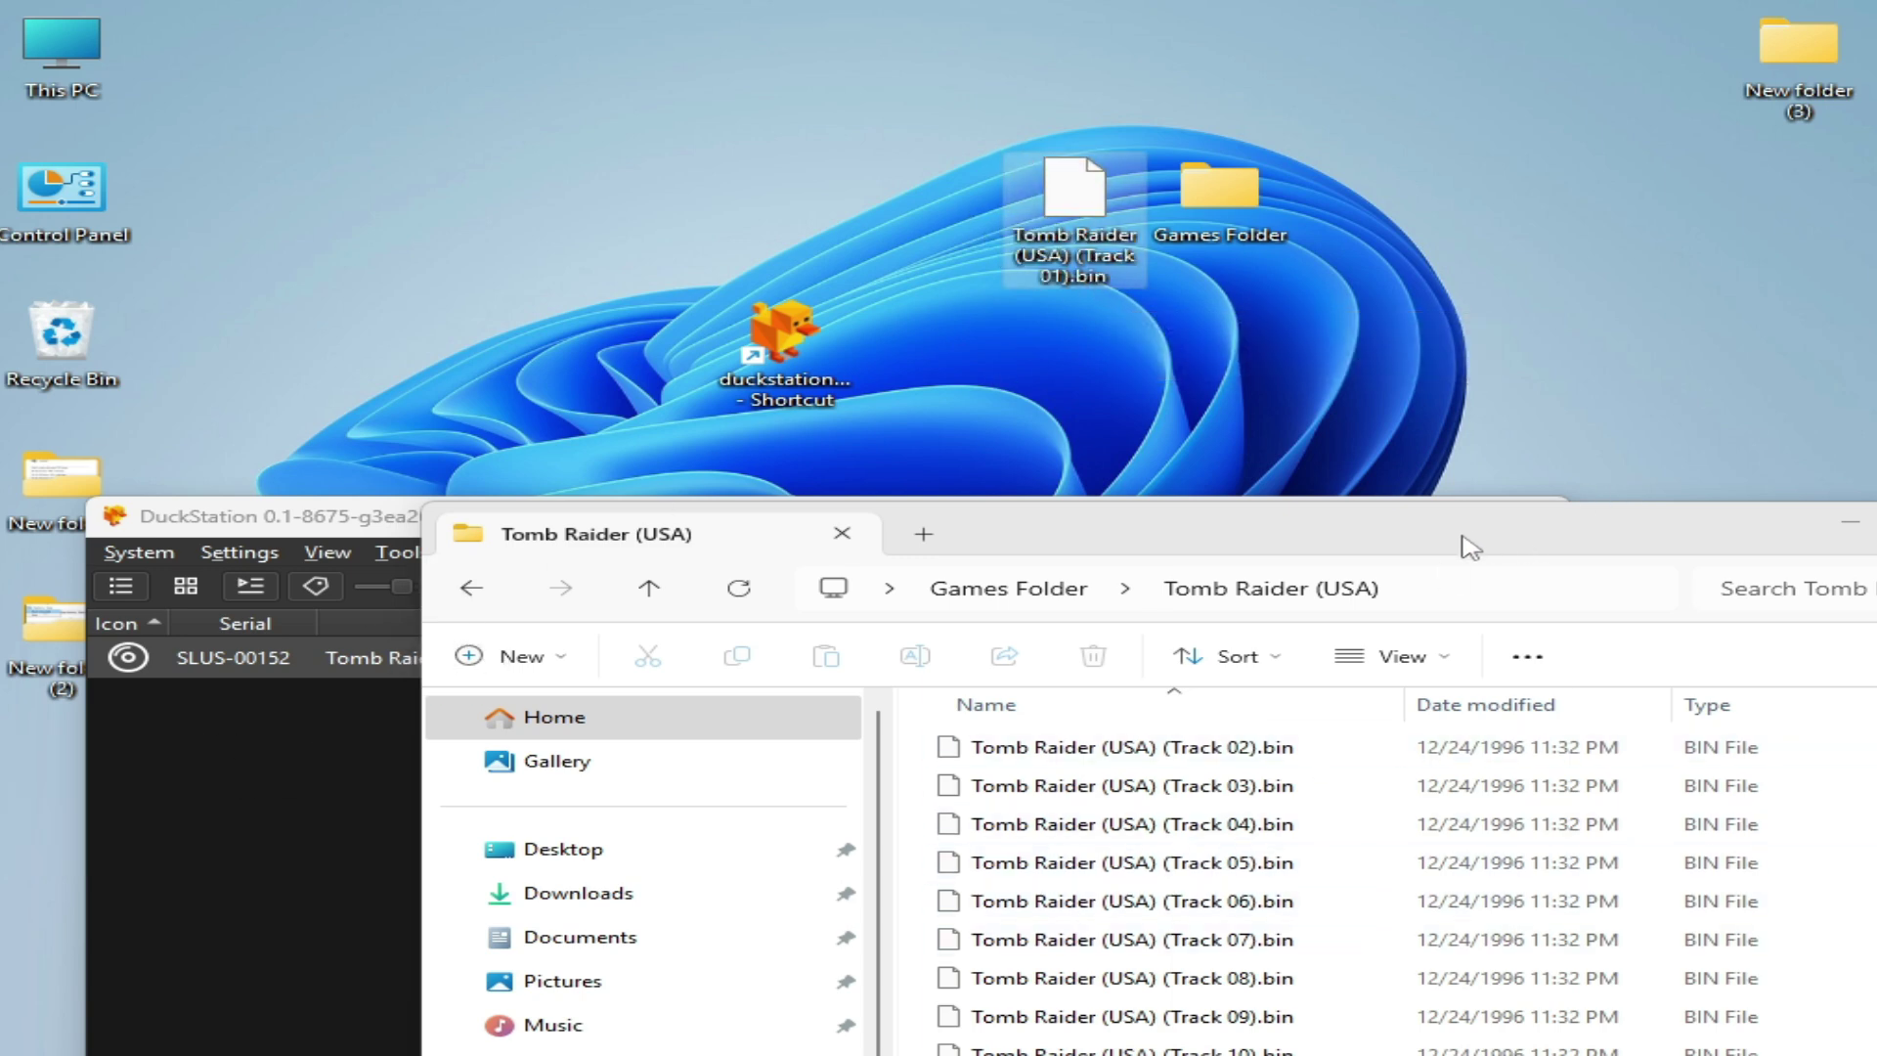
click(380, 522)
drag(379, 523, 412, 293)
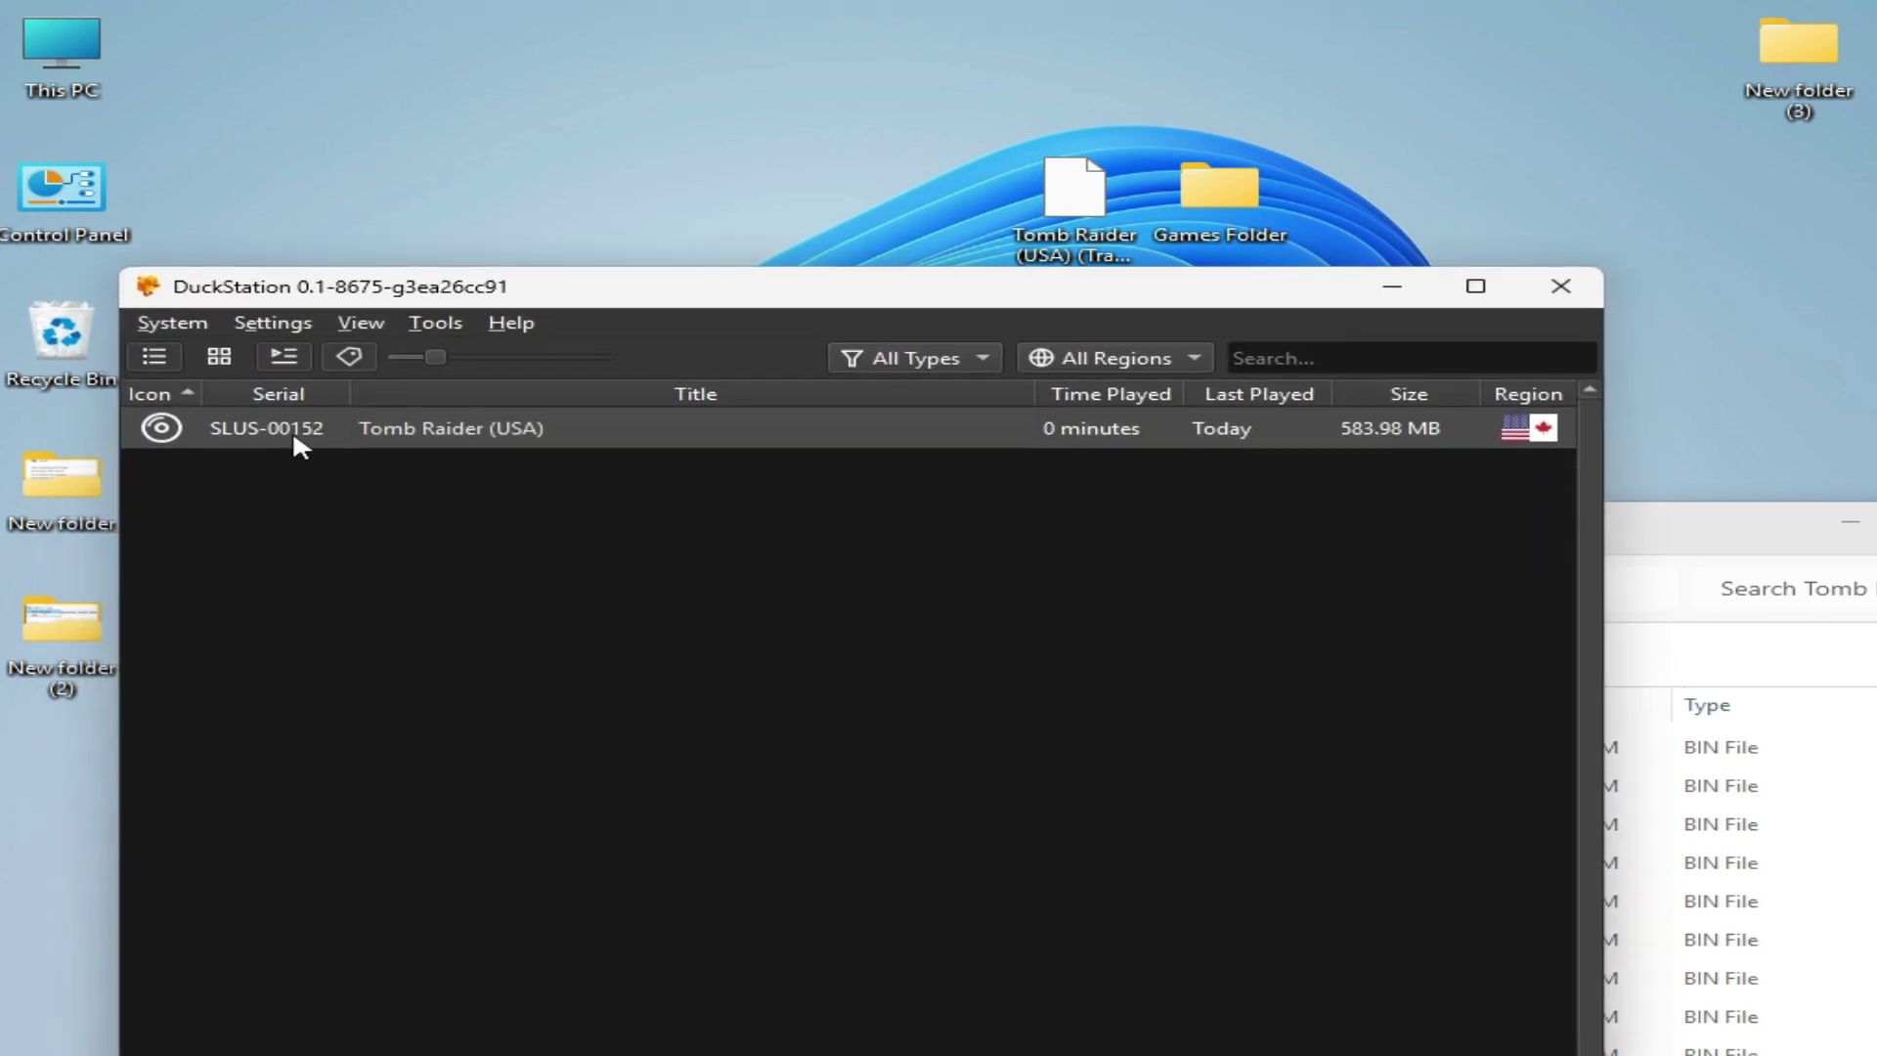
double_click(260, 430)
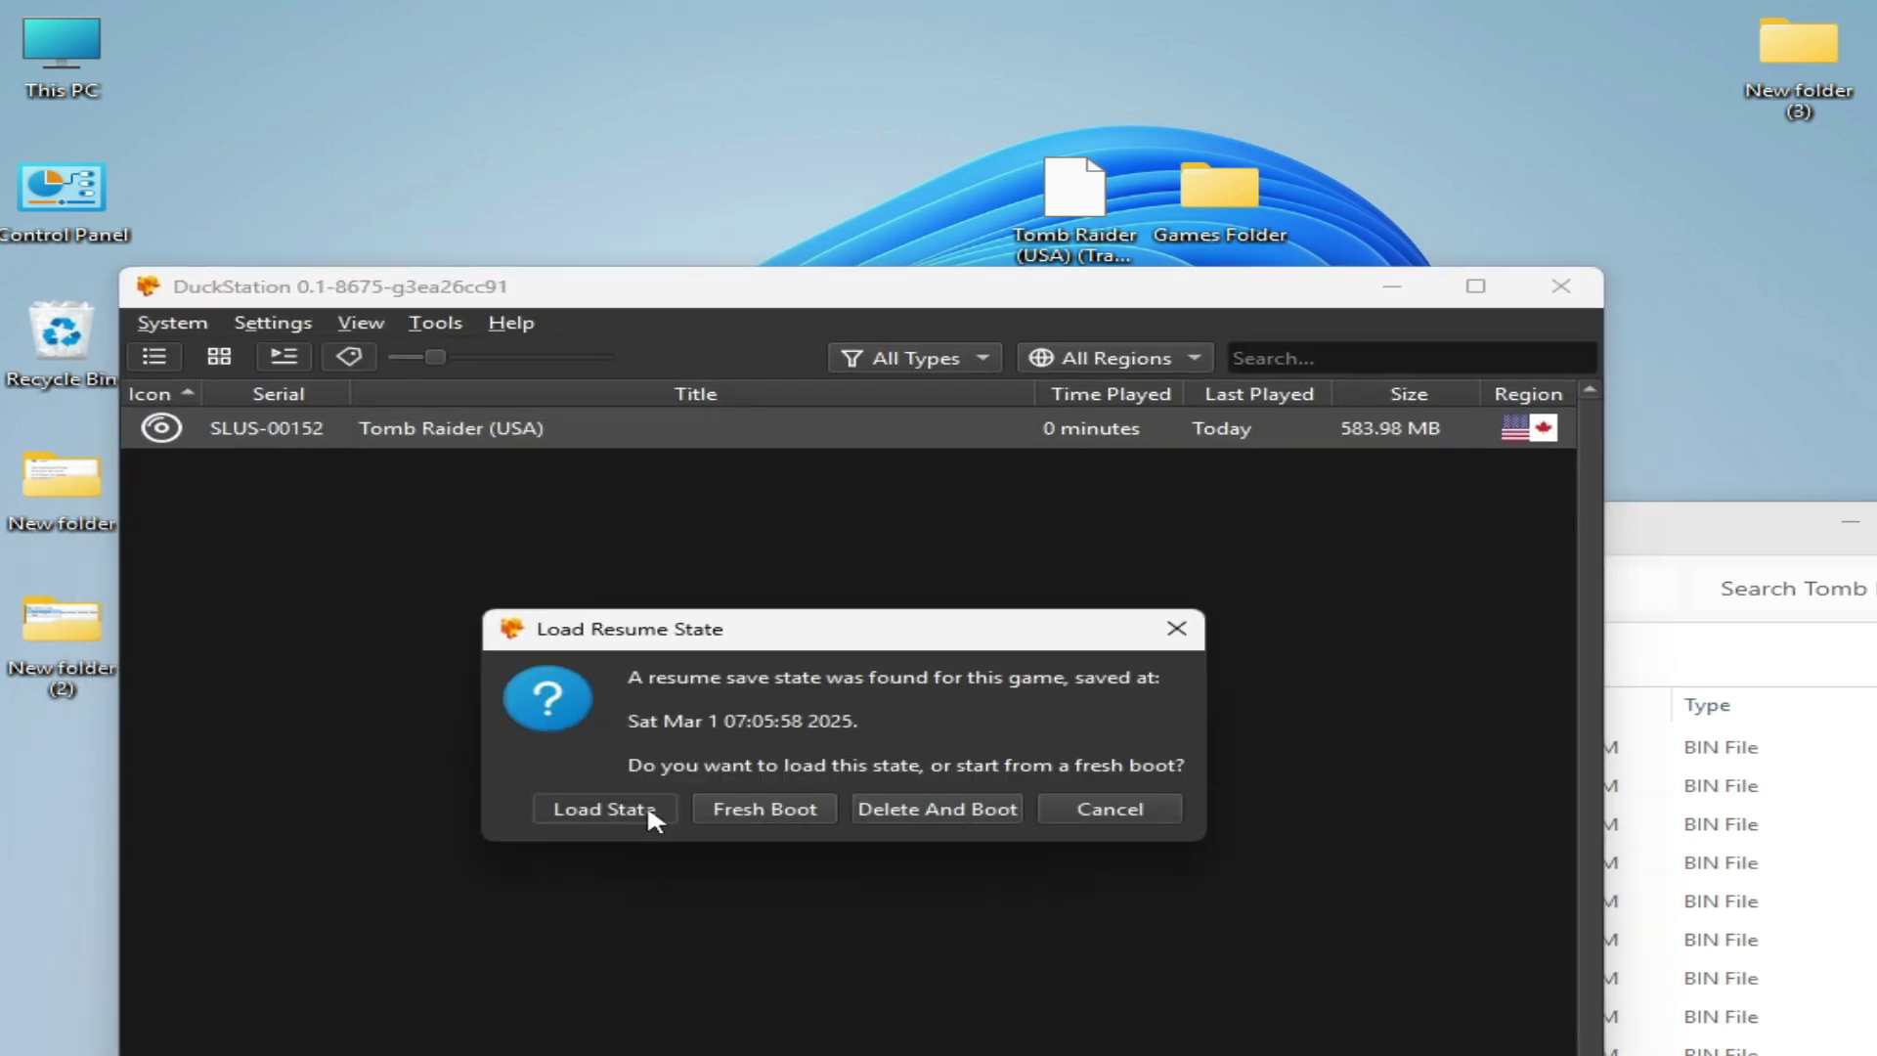
click(605, 808)
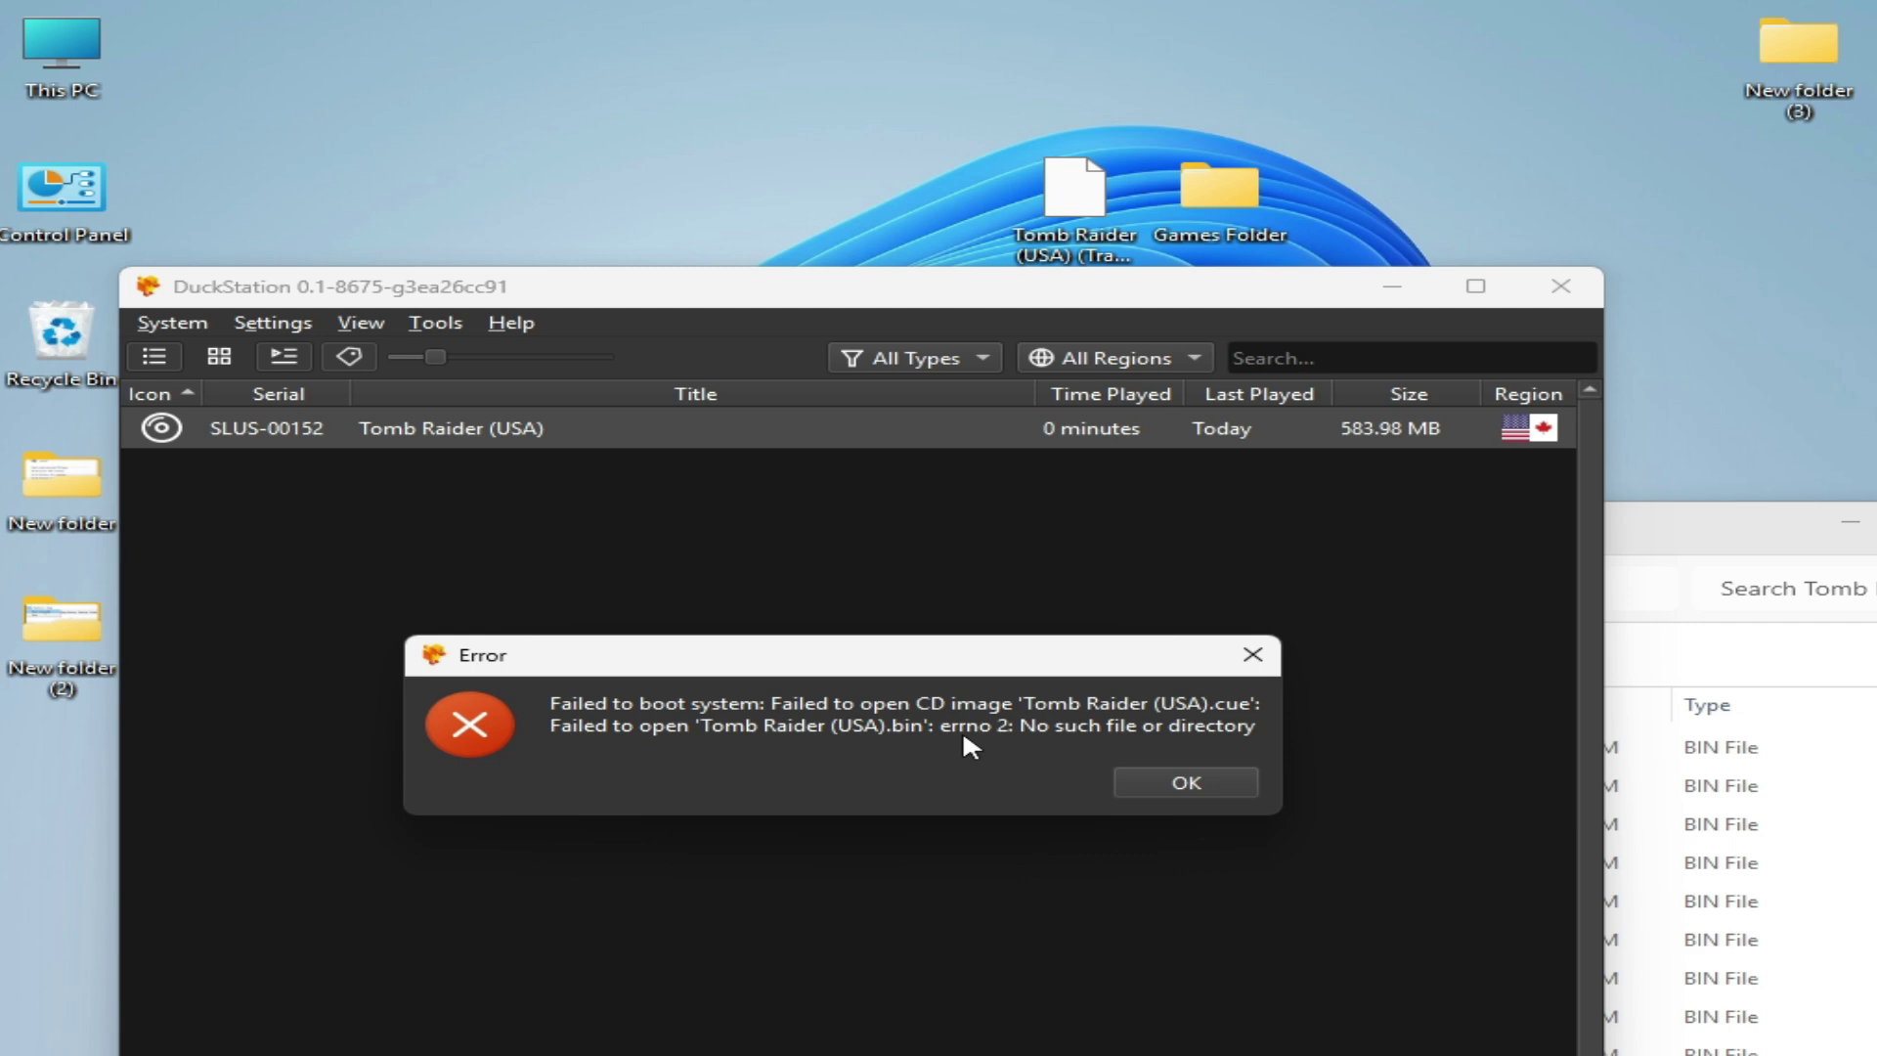
click(1185, 781)
mouse_move(1258, 287)
mouse_down()
mouse_move(1247, 306)
mouse_move(802, 355)
mouse_up()
Step: Drag the Track 01 .bin file back into the Tomb Raider (USA) folder
drag(1074, 192, 1601, 350)
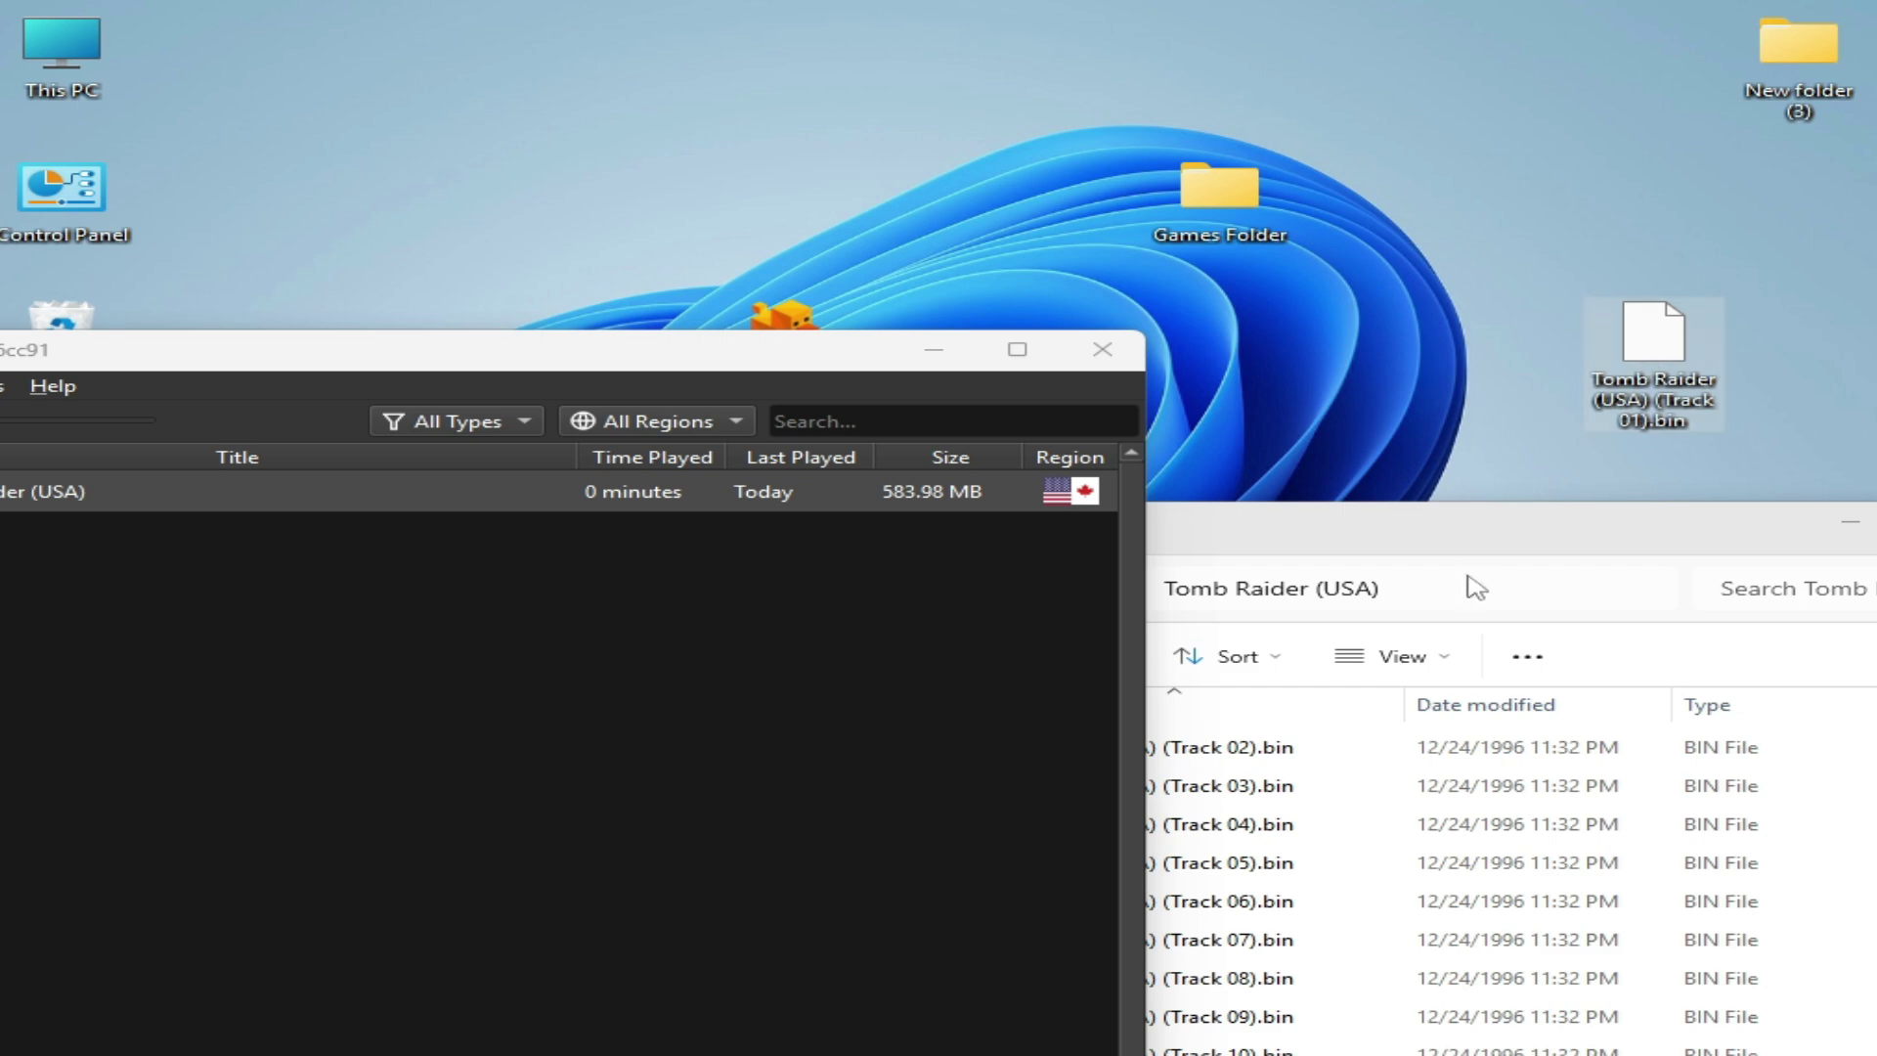
drag(1477, 546, 1264, 493)
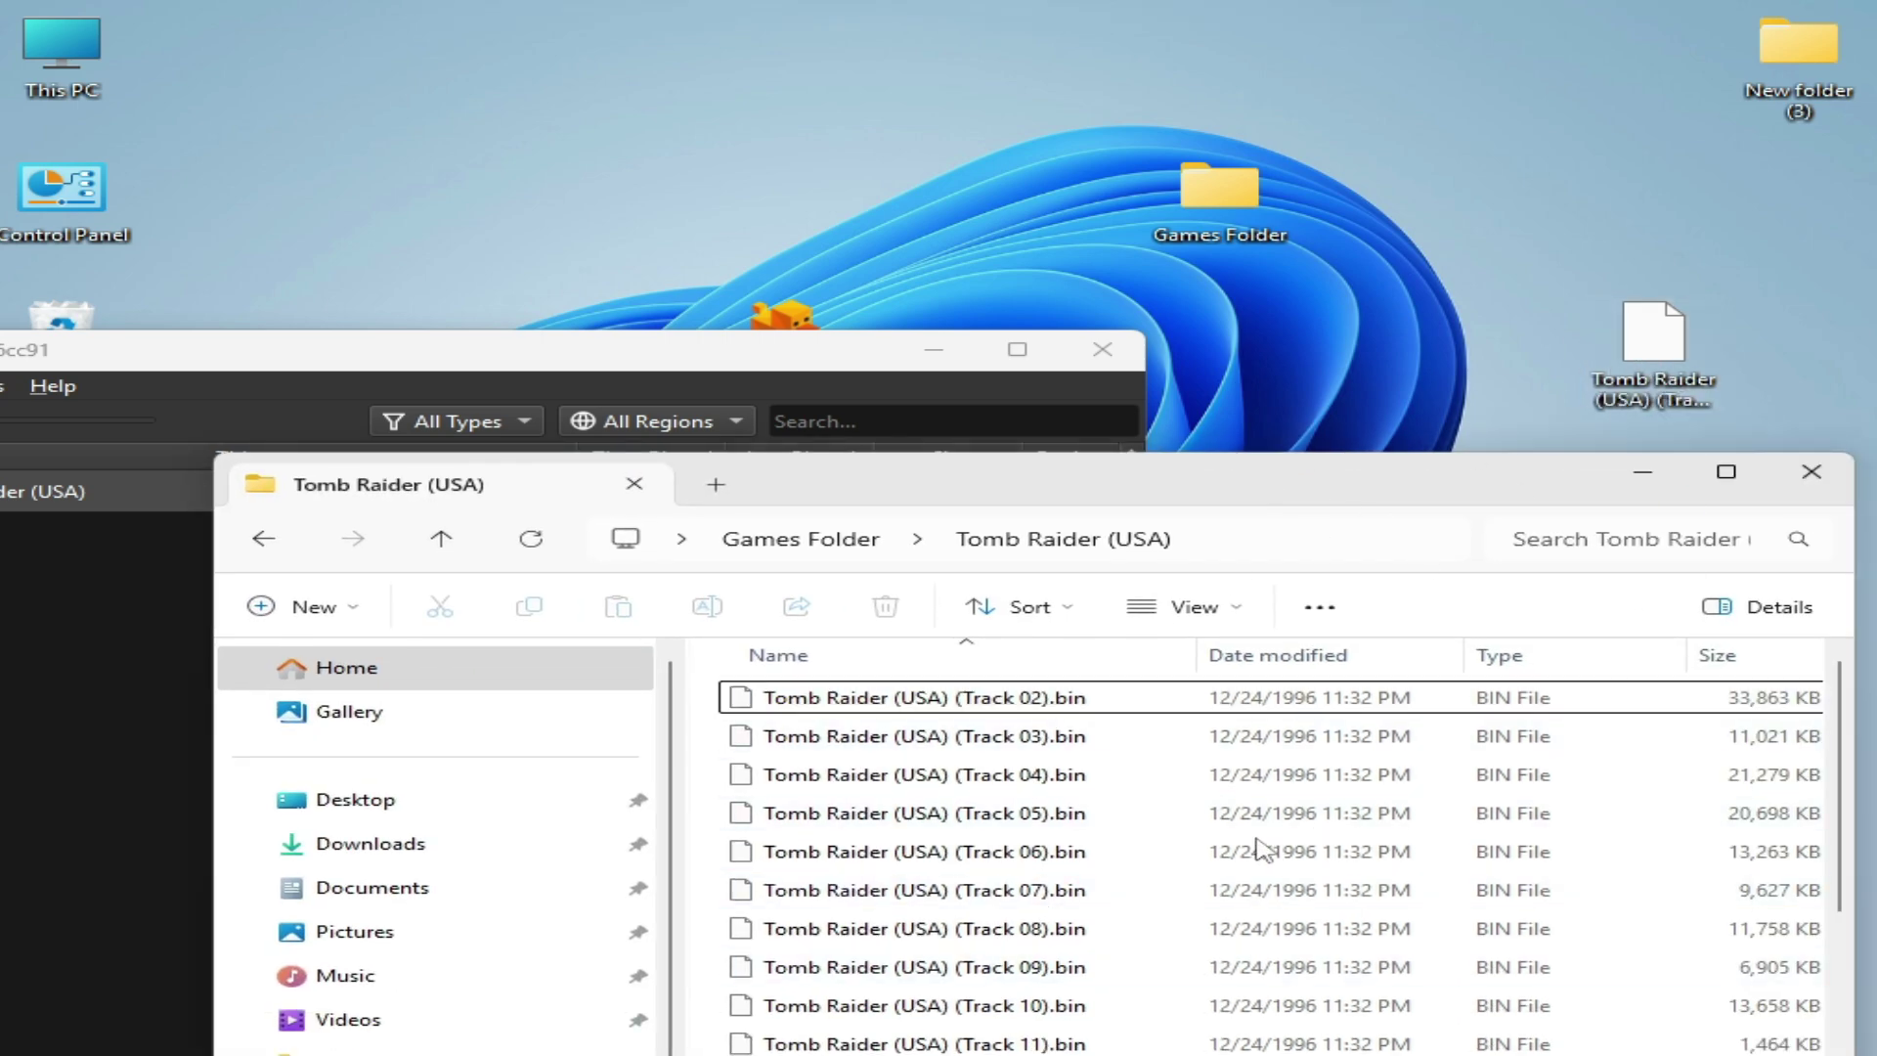
drag(1254, 850, 1254, 879)
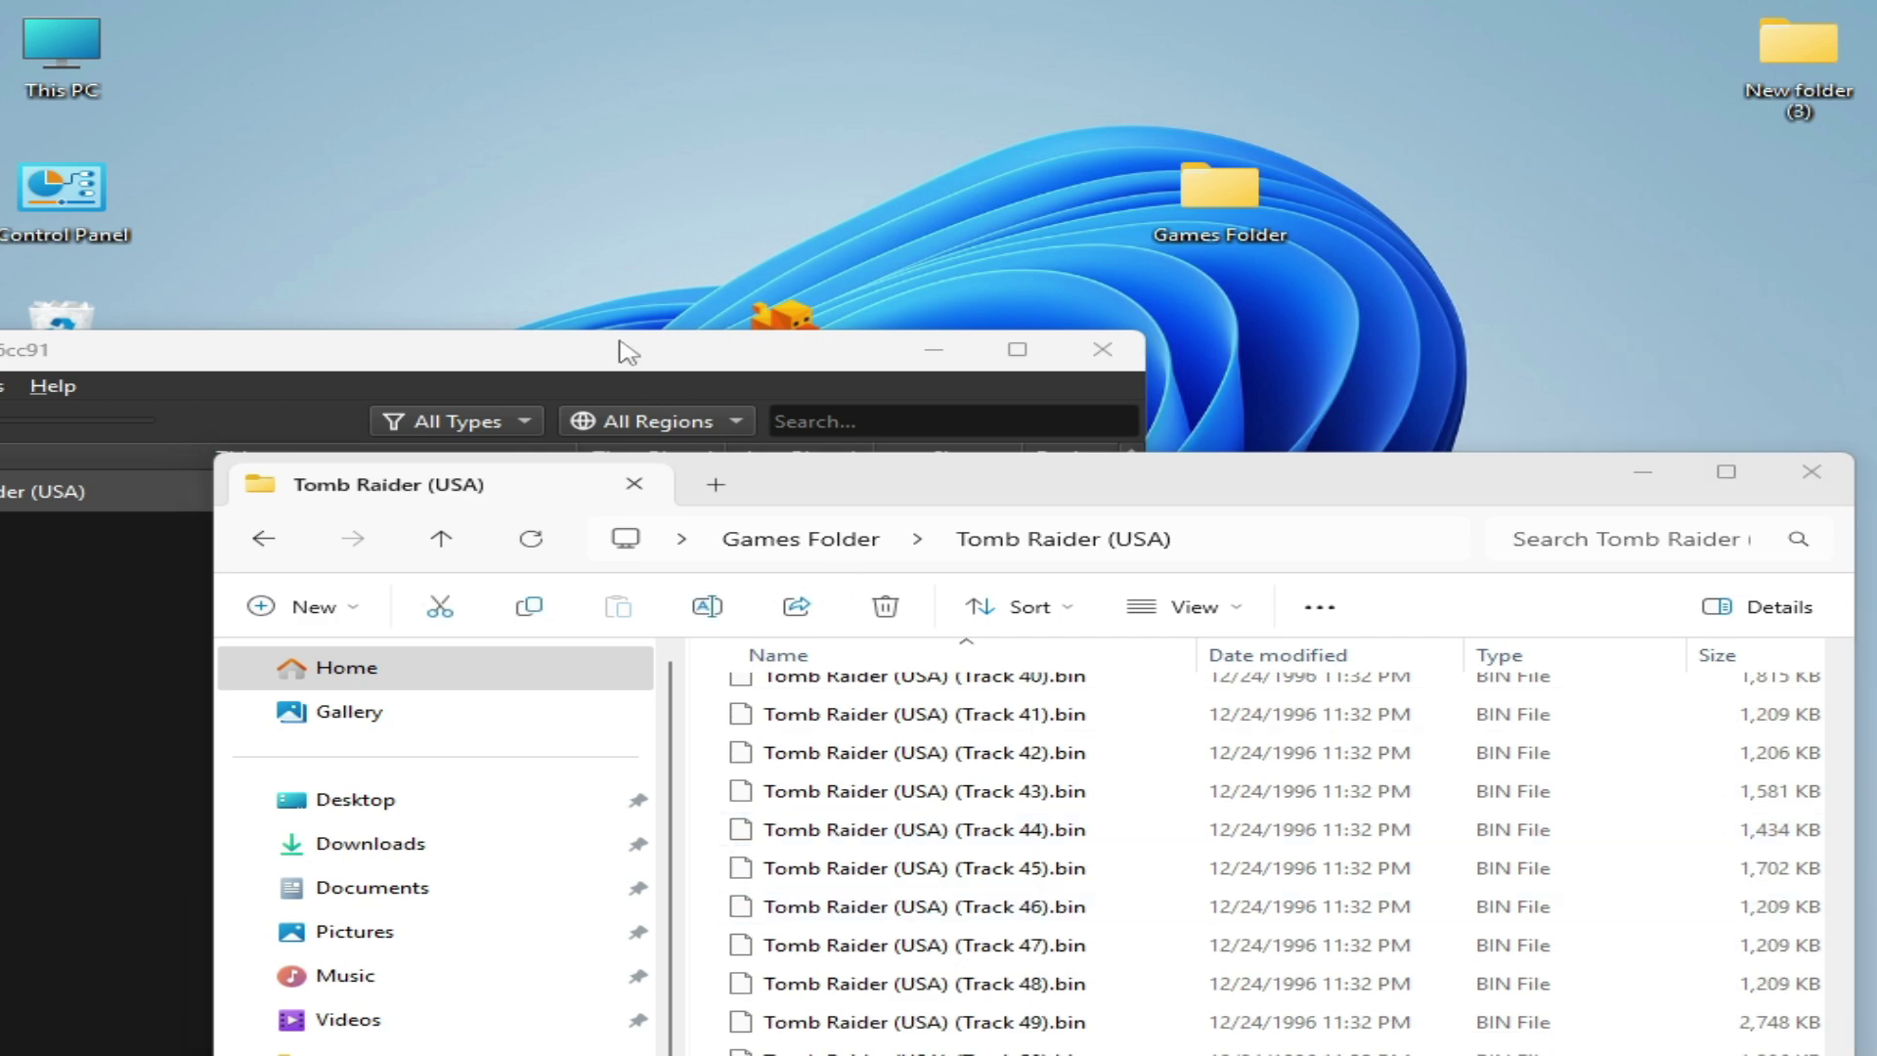
Step: Boot Tomb Raider (USA) with Load State, then close the game and confirm
drag(626, 350, 1130, 266)
double_click(339, 407)
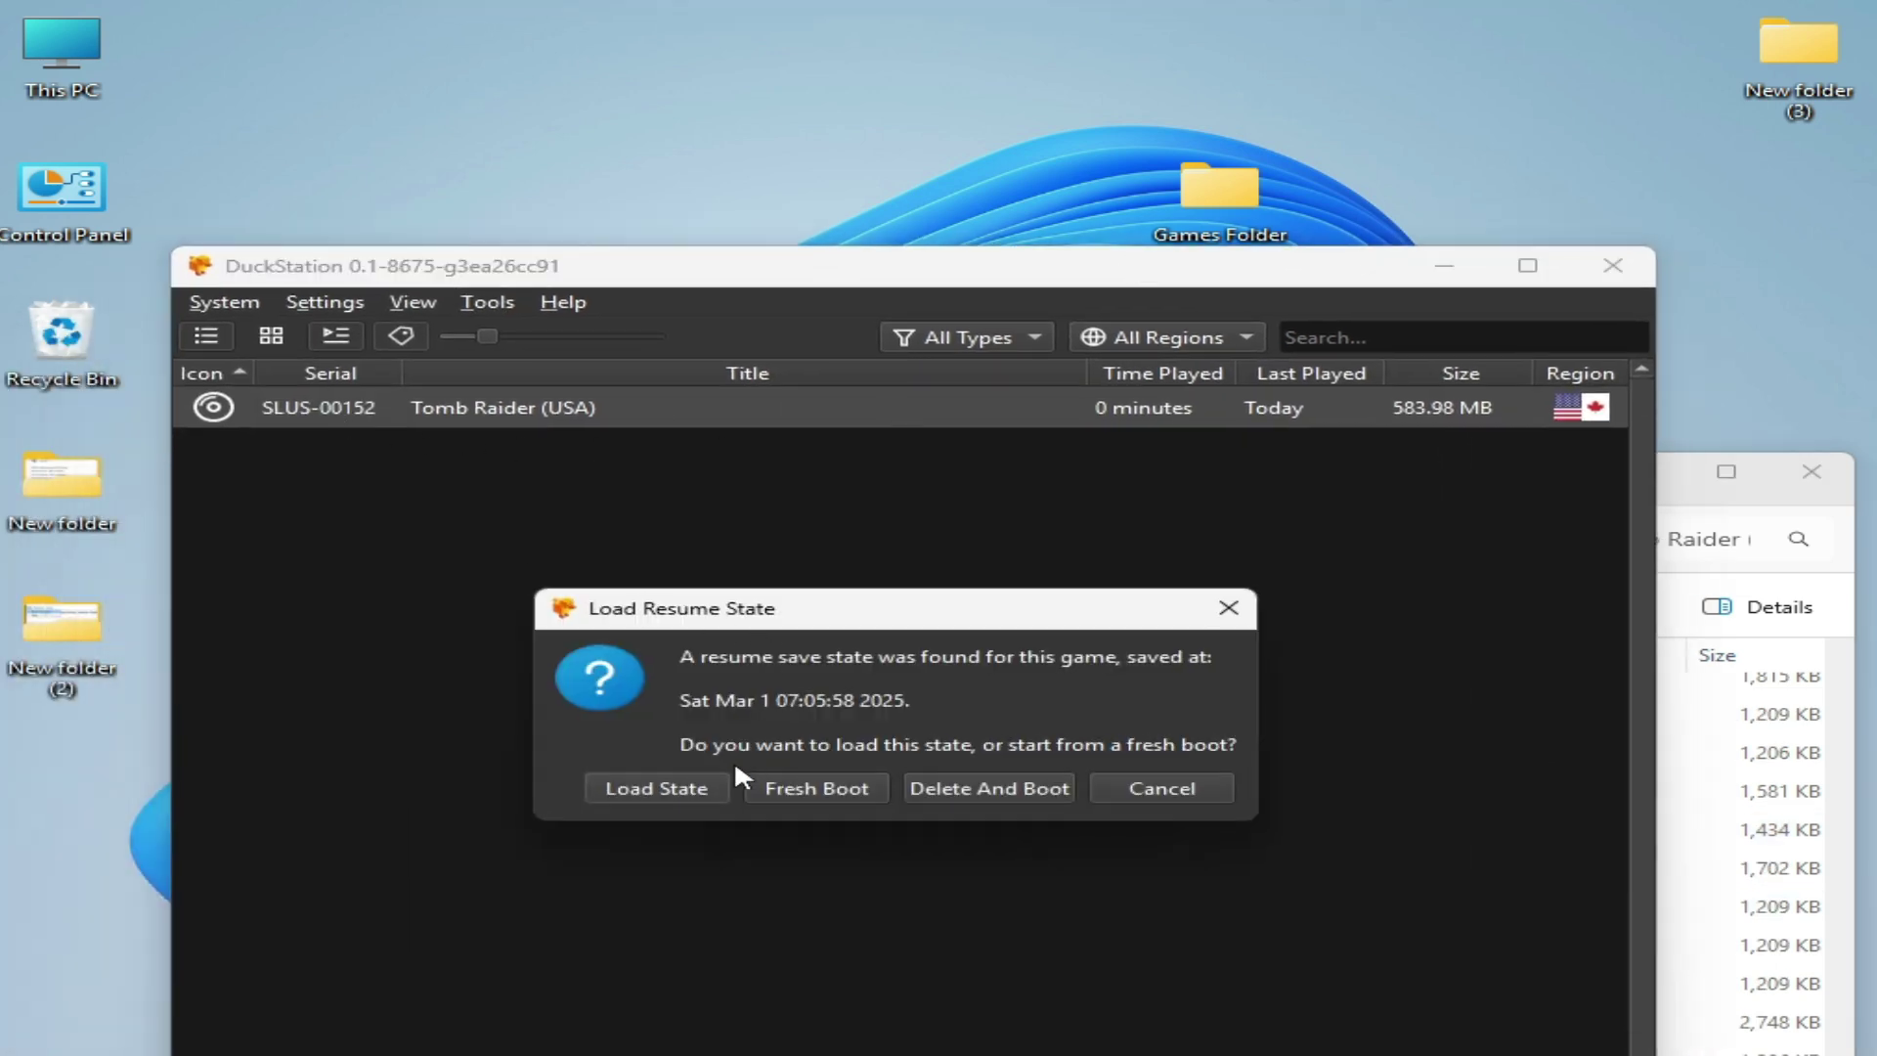
click(657, 788)
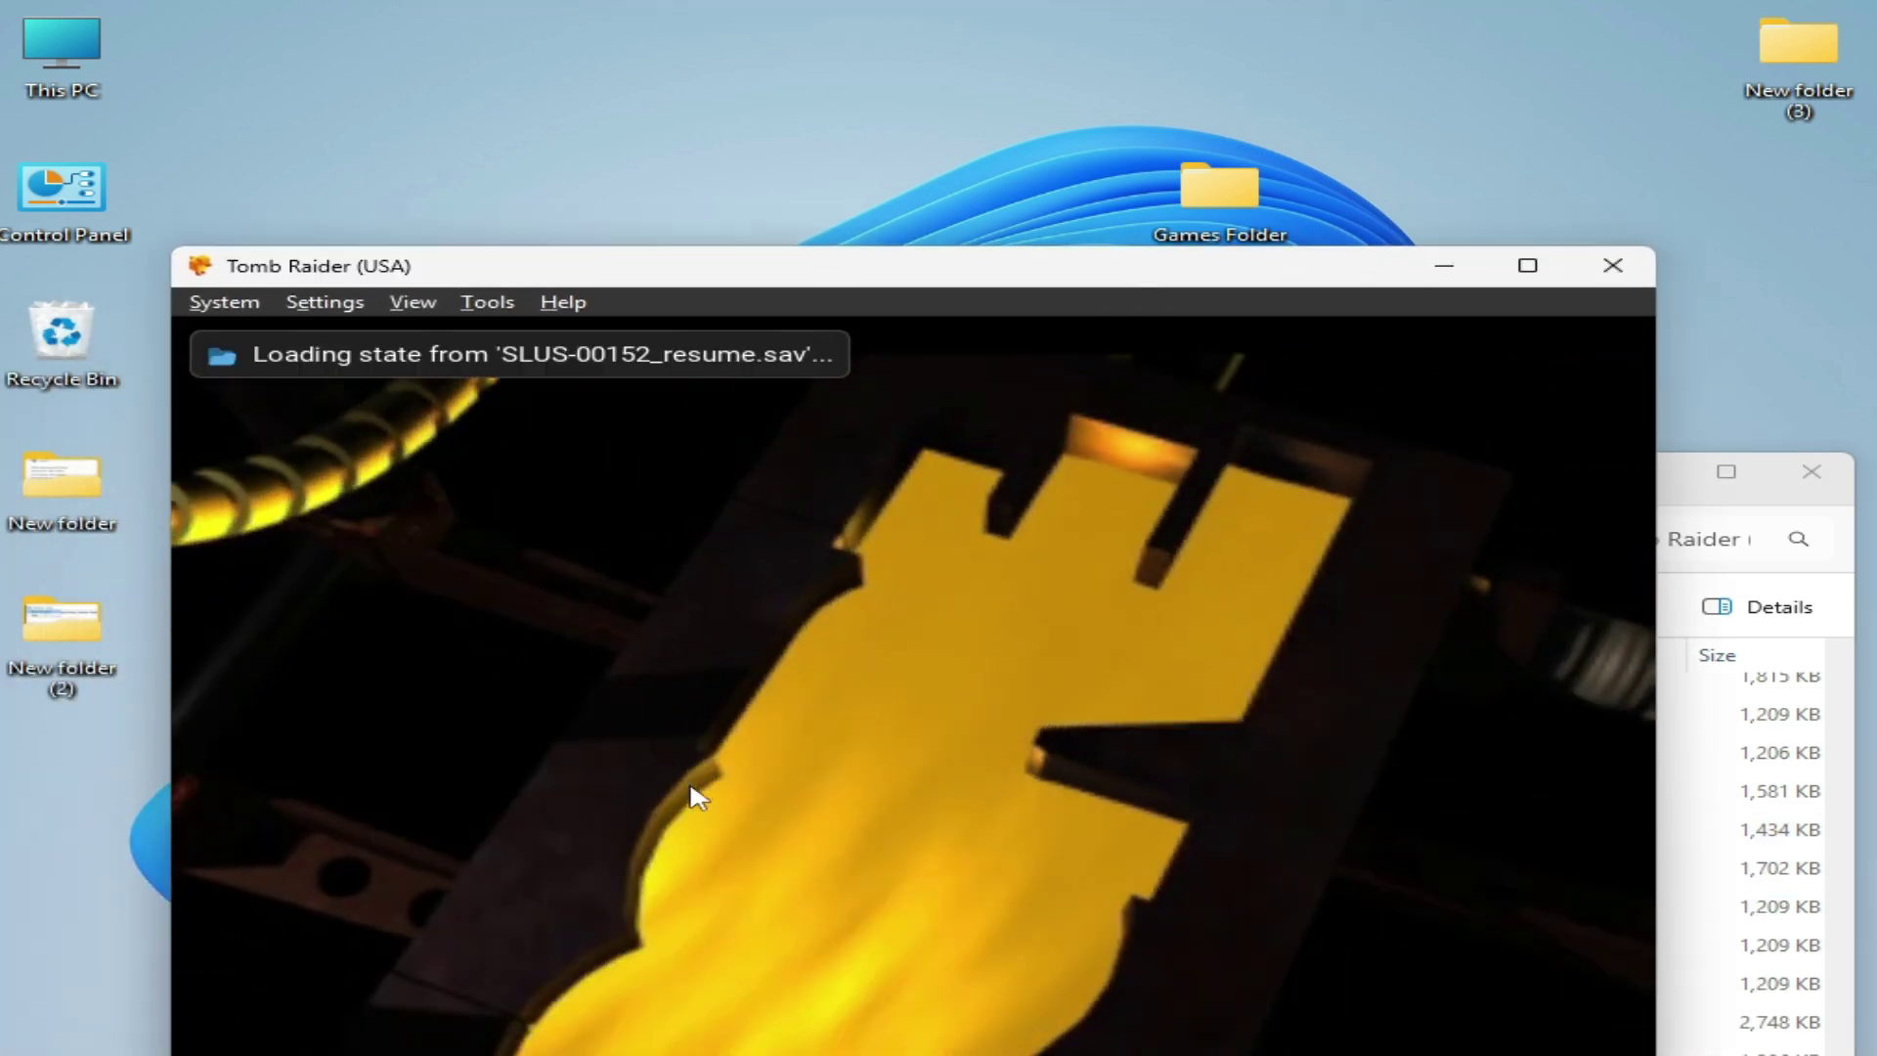
click(1613, 265)
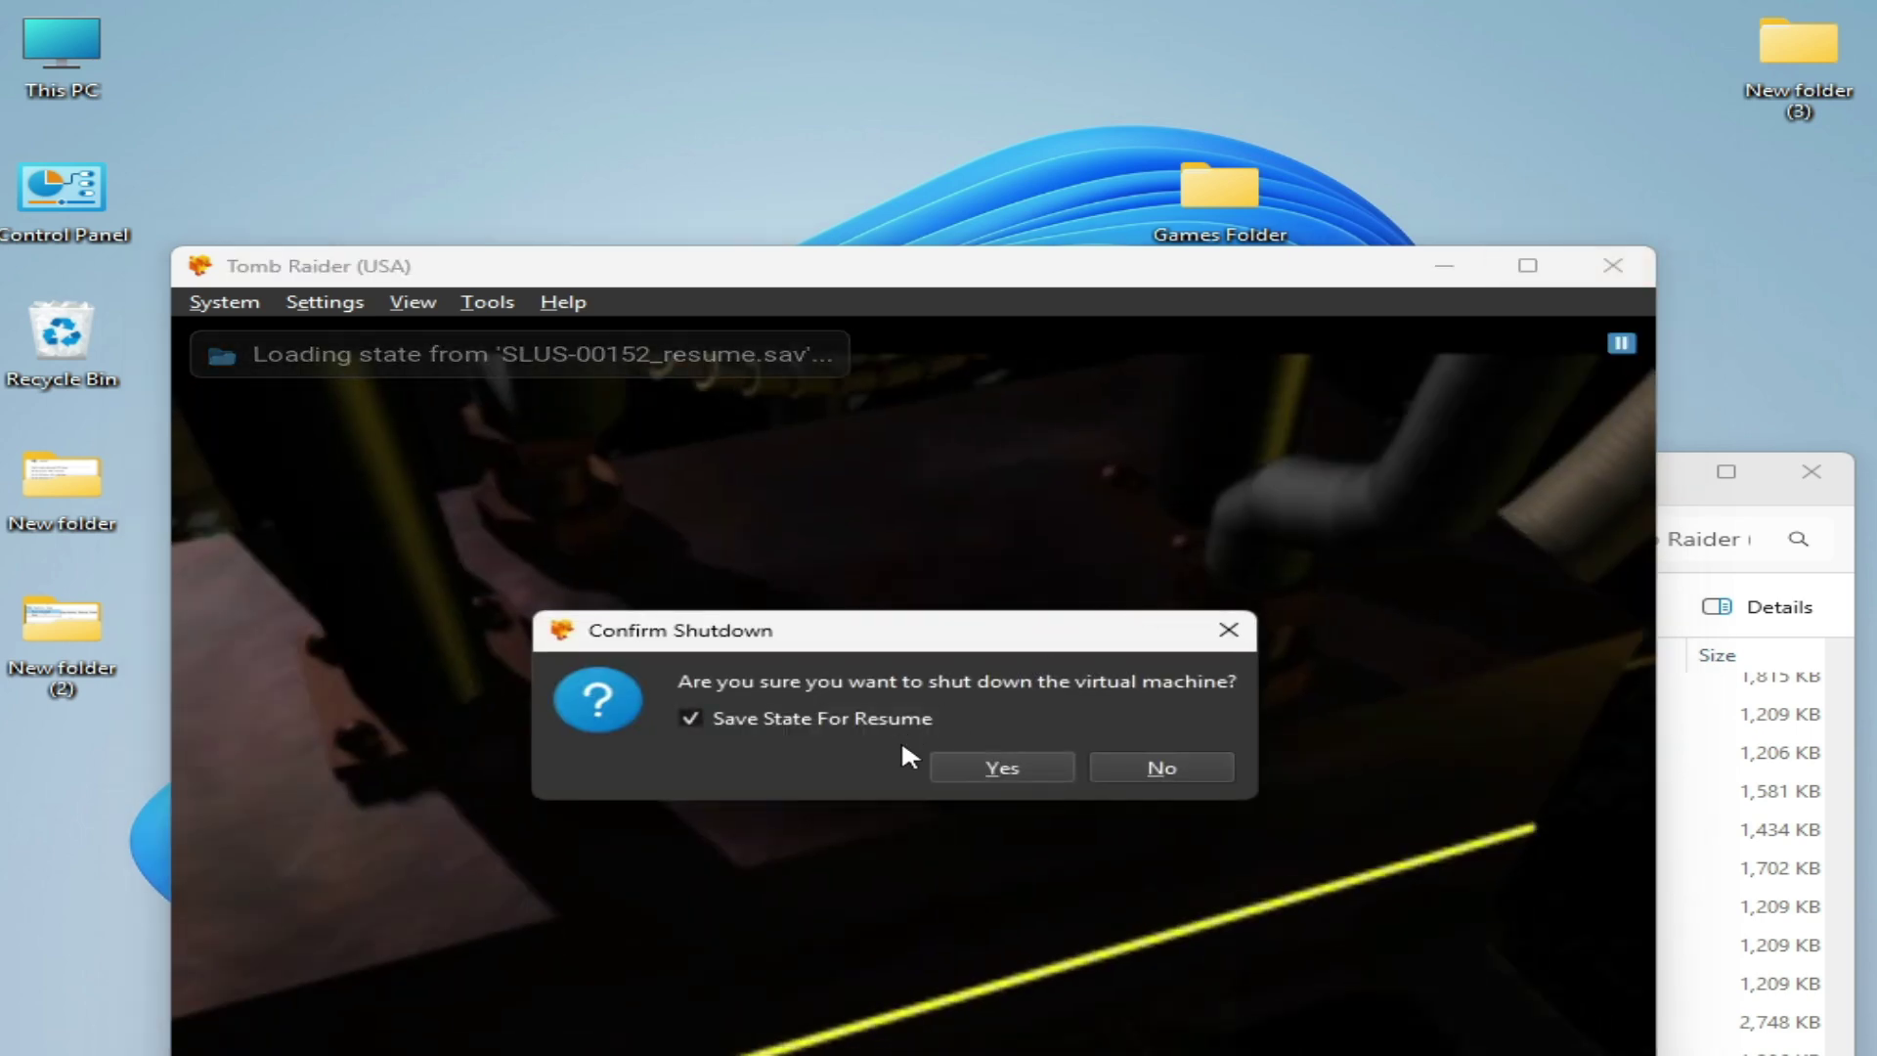
click(985, 773)
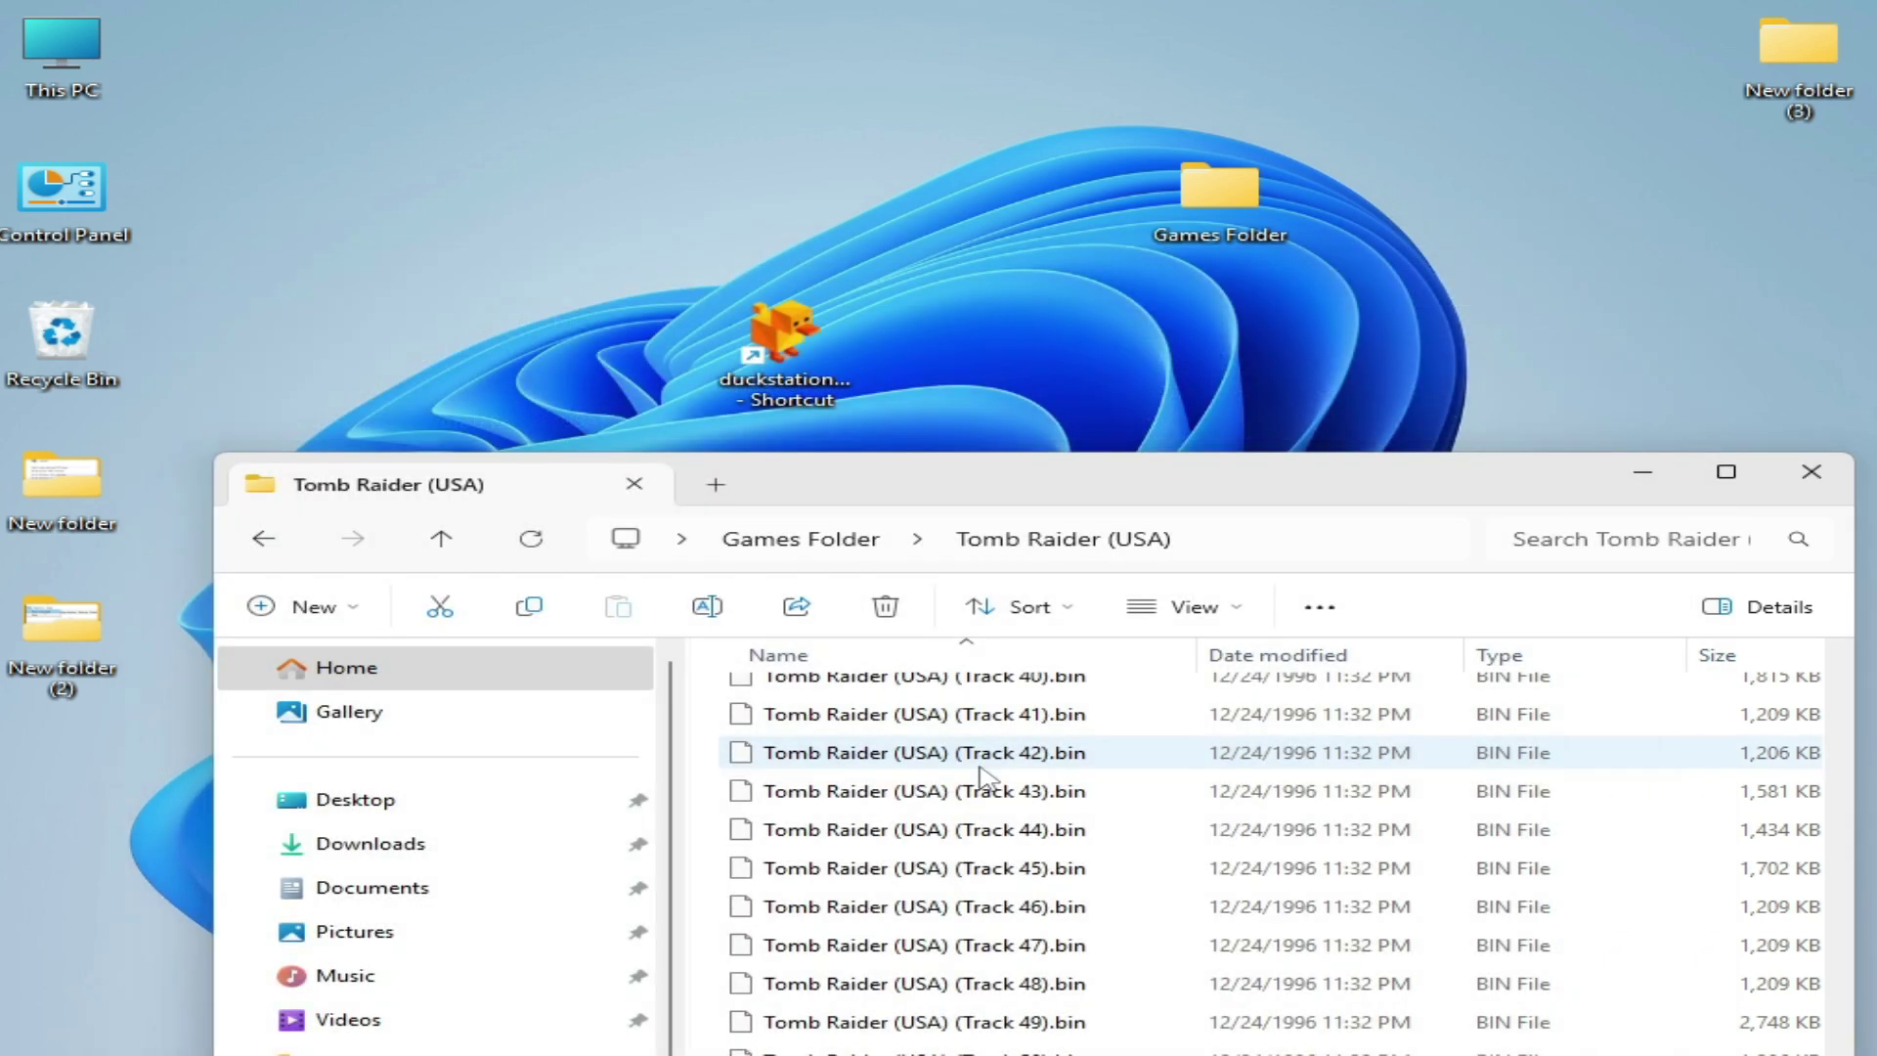